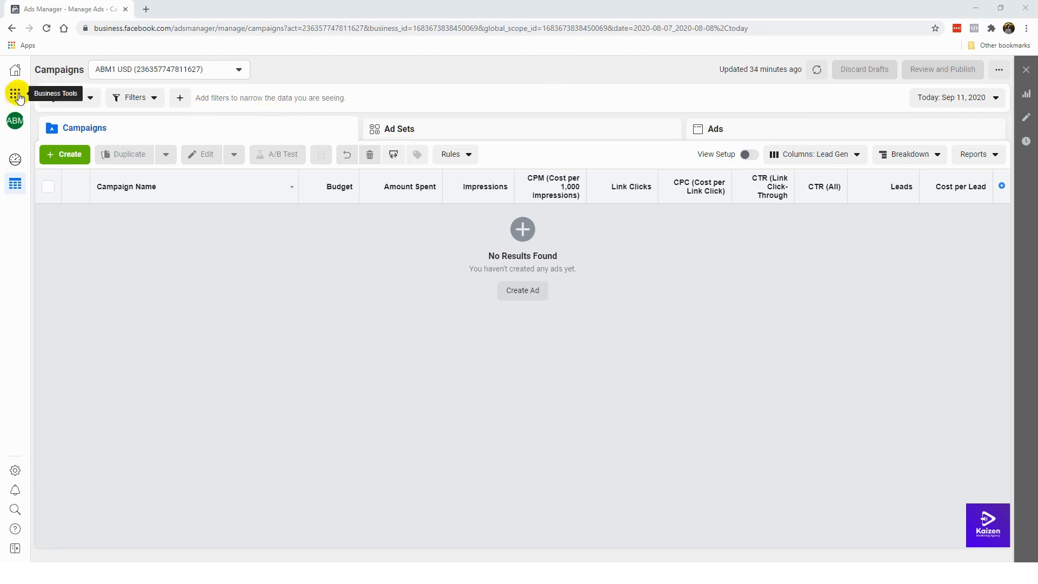
Go to the Business Manager home page and open Ads Manager from there
left_click_drag(173, 33, 236, 50)
left_click(137, 333)
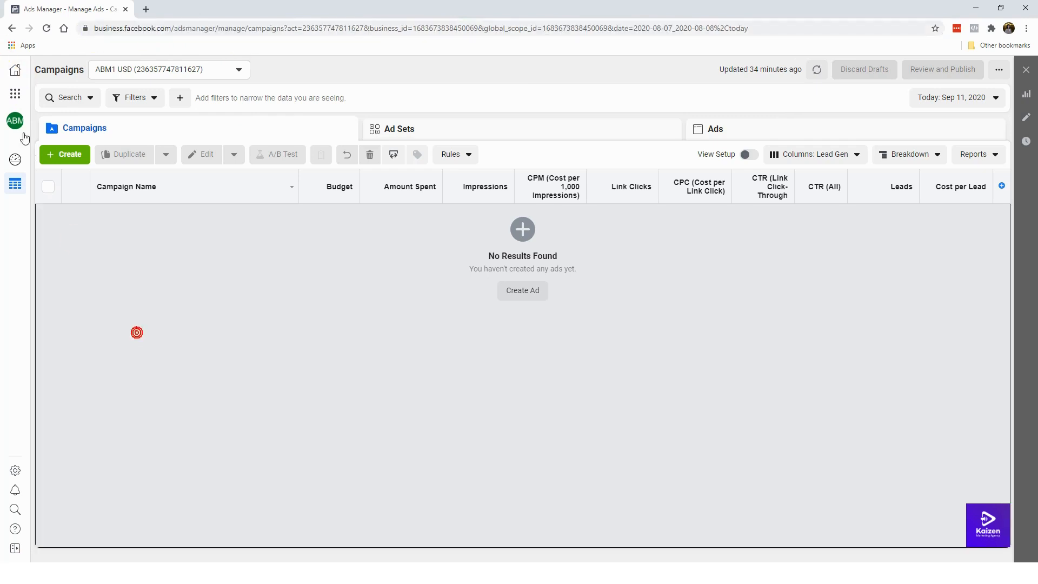
left_click(17, 72)
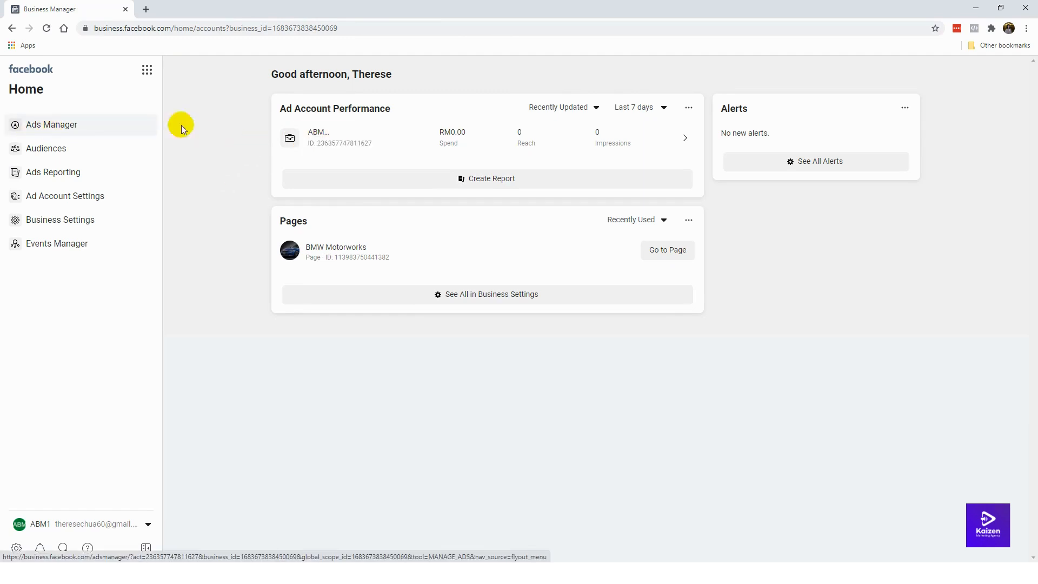
left_click(71, 128)
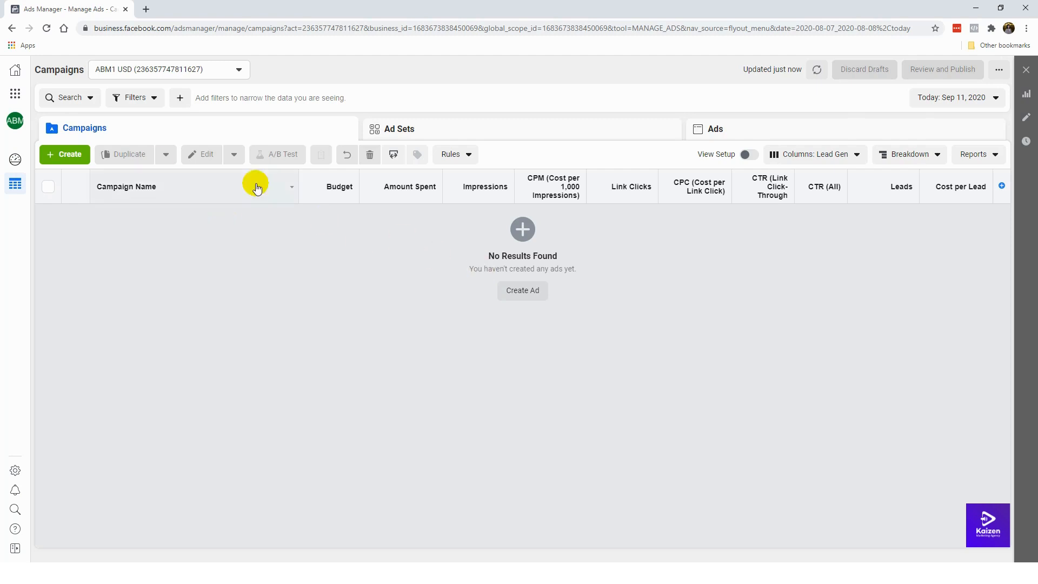
Start a new campaign and choose Conversions as its objective
left_click(69, 158)
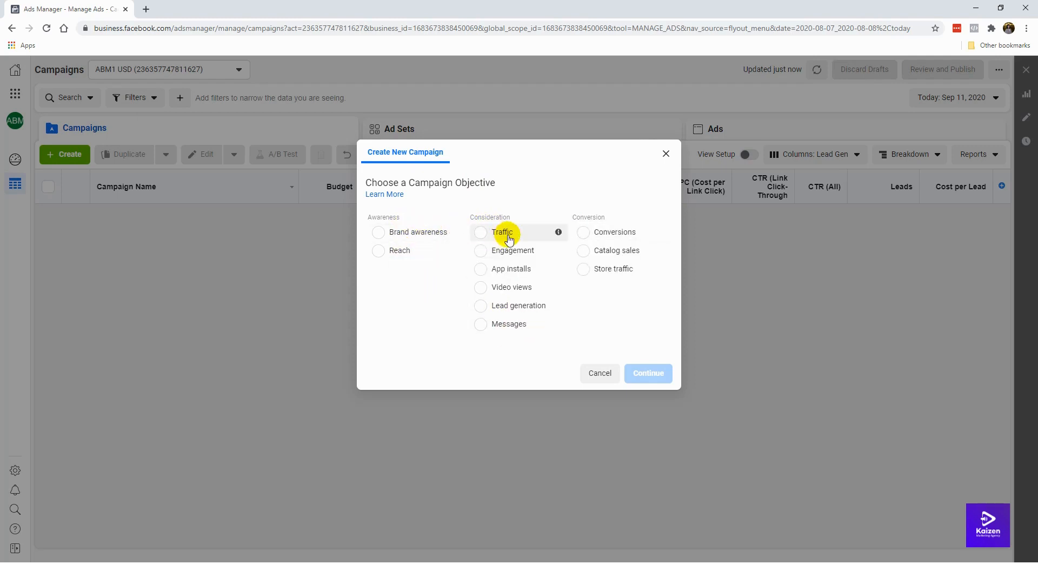
left_click(520, 308)
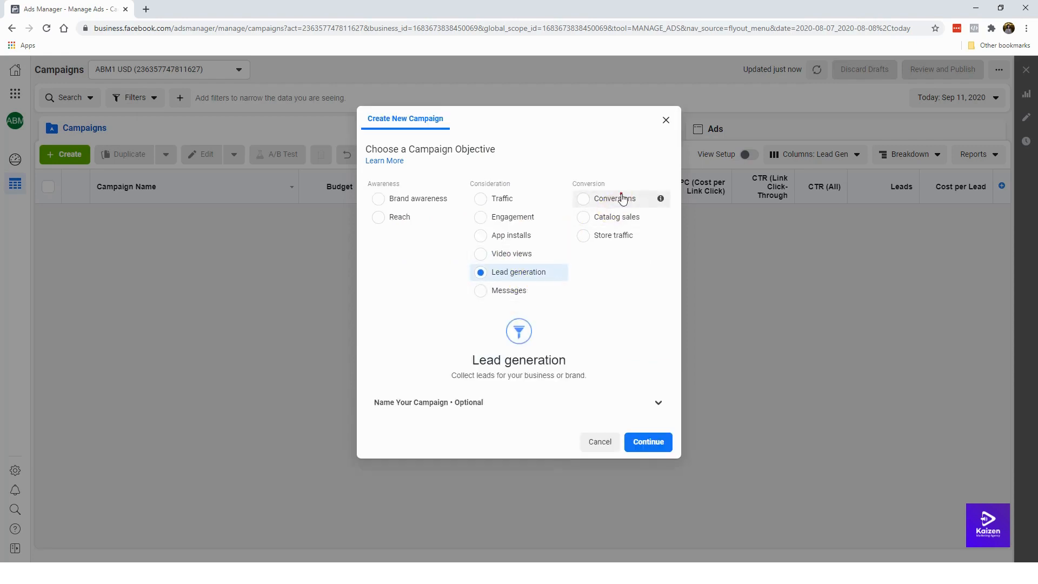
left_click(624, 200)
mouse_move(557, 215)
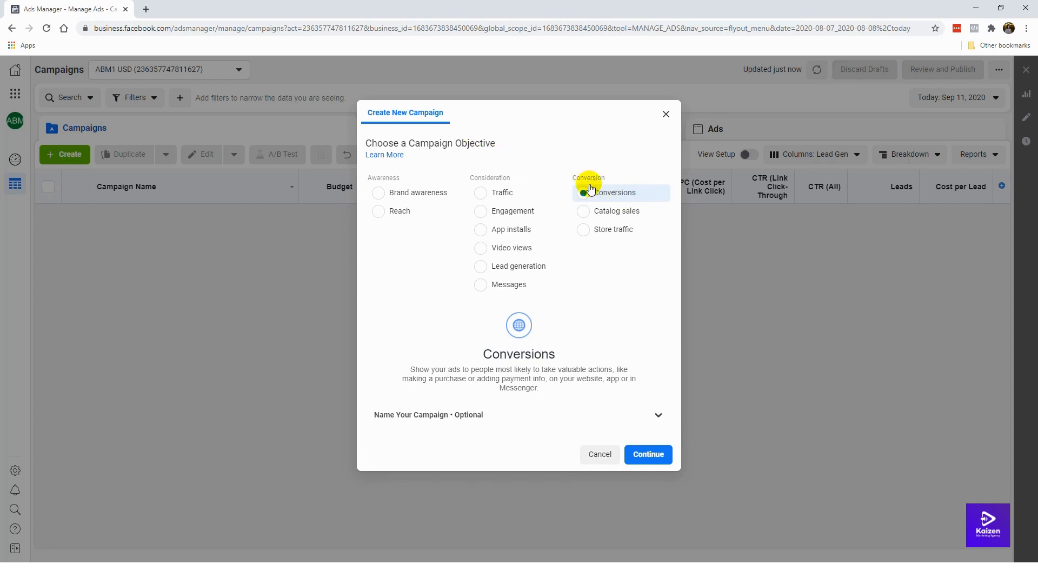
mouse_move(556, 193)
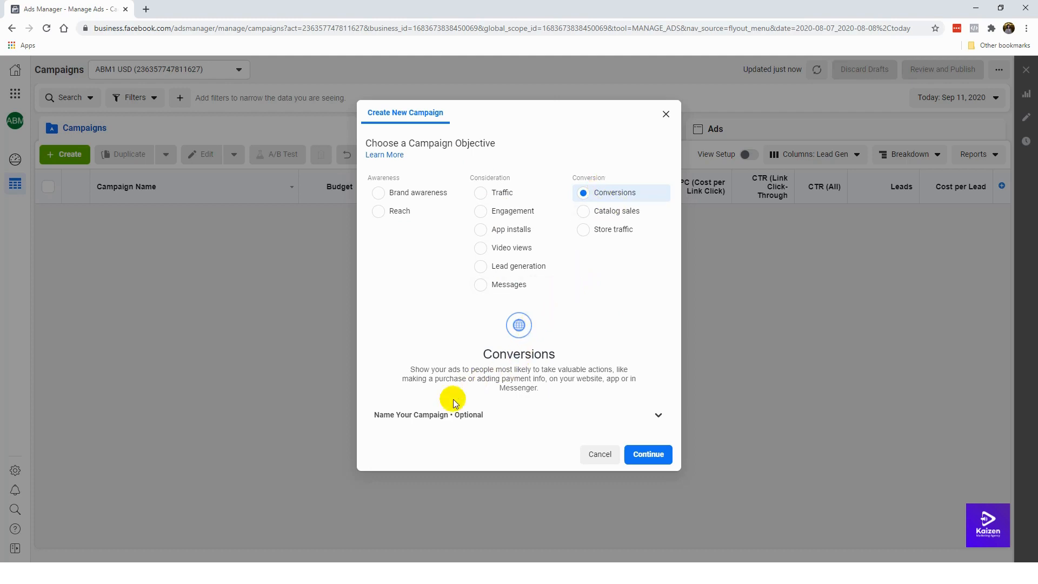
Expand the optional naming section and name the campaign "Conversions - PDF Book"
left_click(454, 419)
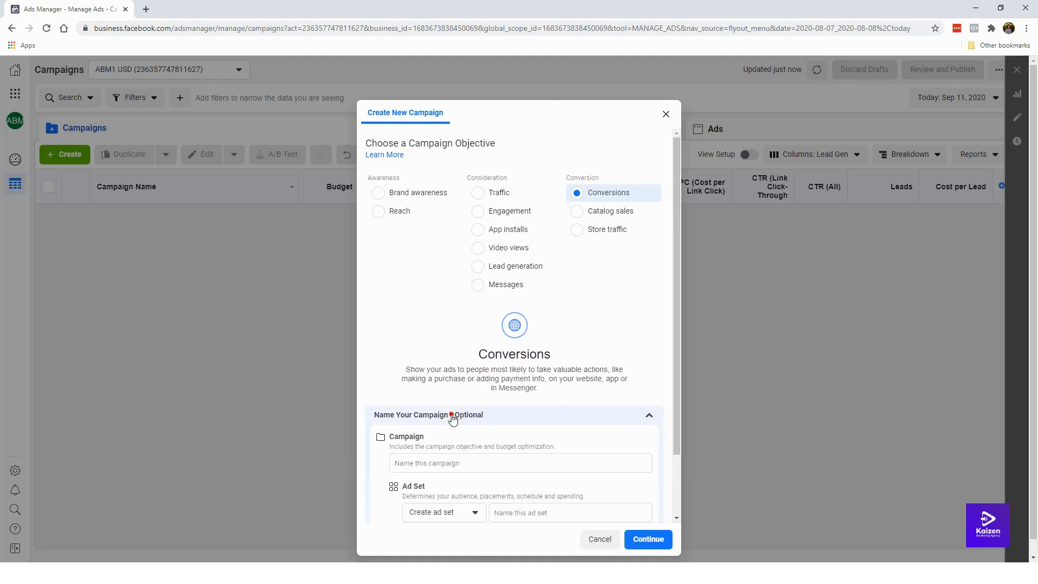
left_click(464, 375)
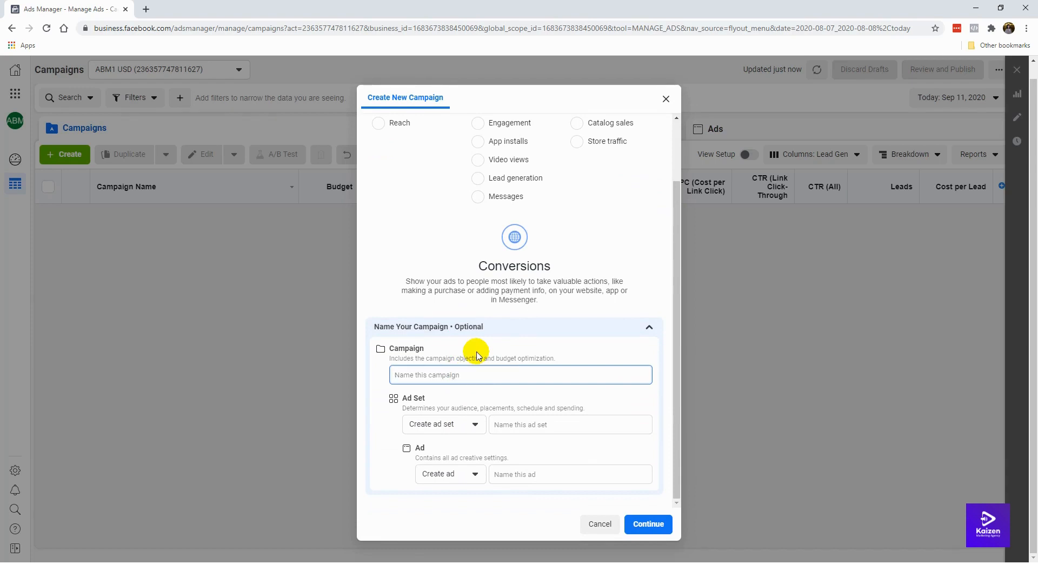
type("PDF Book")
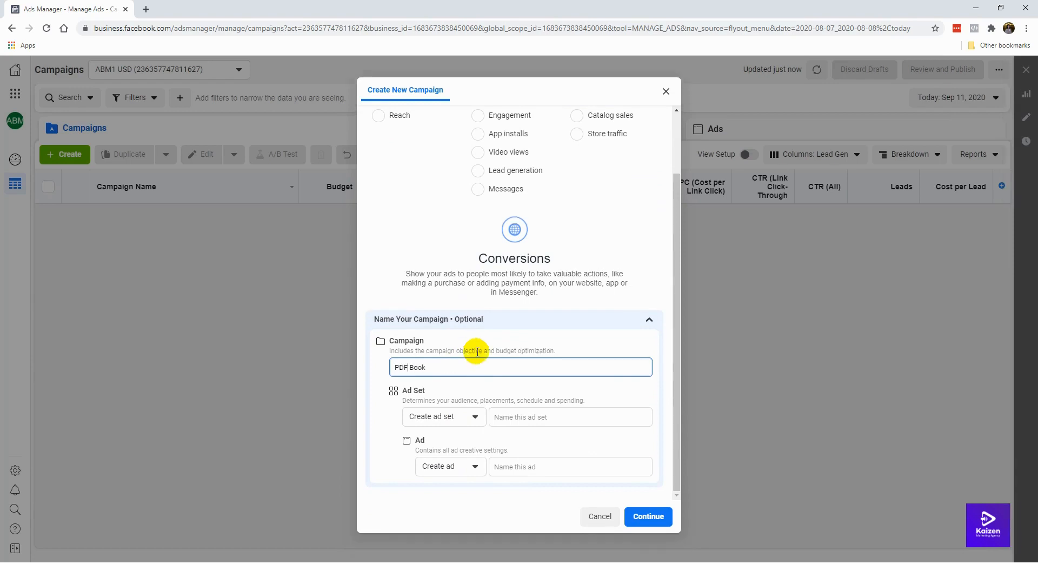
type("Conversions -")
scroll(479, 325, "up", 2)
scroll(424, 336, "down", 2)
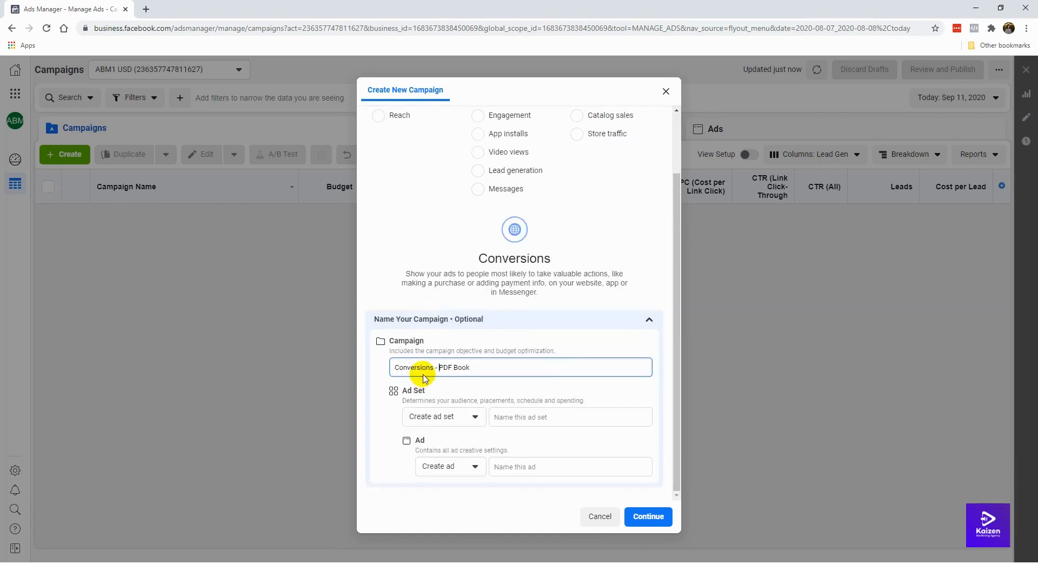
left_click(401, 366)
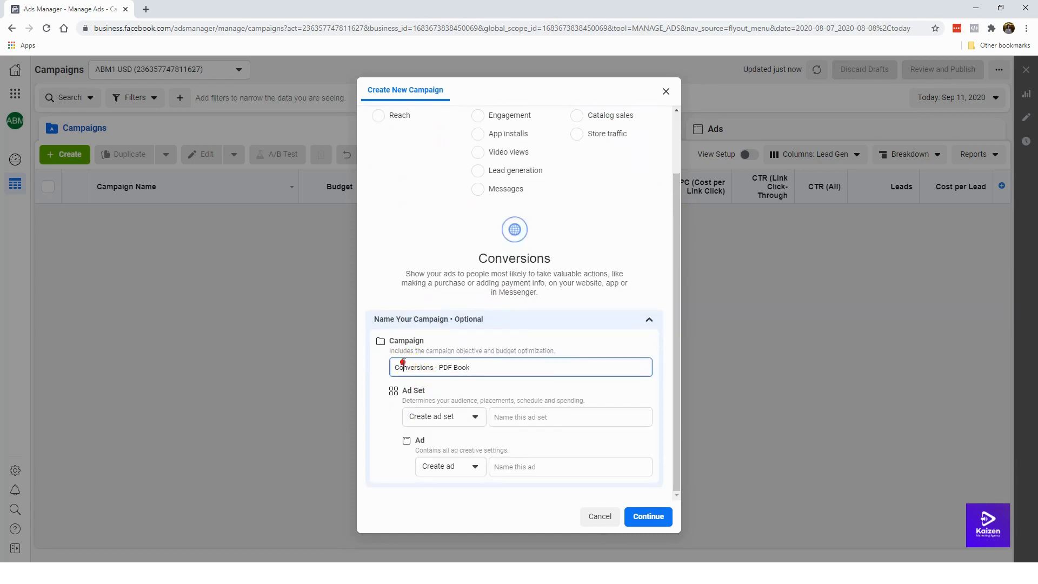
Set the new campaign to skip the ad set and continue to its draft
left_click(422, 419)
left_click(389, 421)
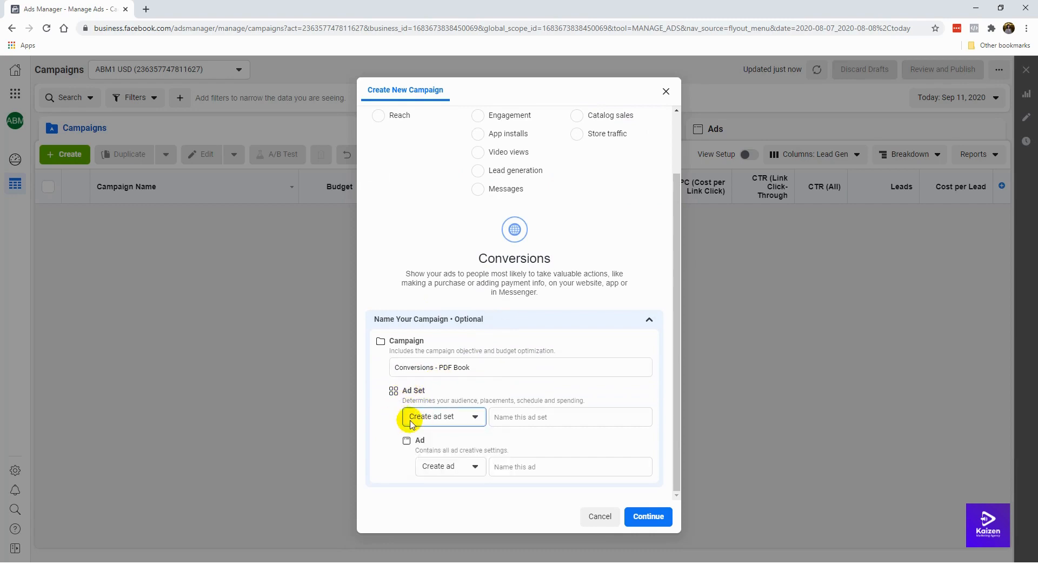
left_click(411, 424)
left_click(423, 459)
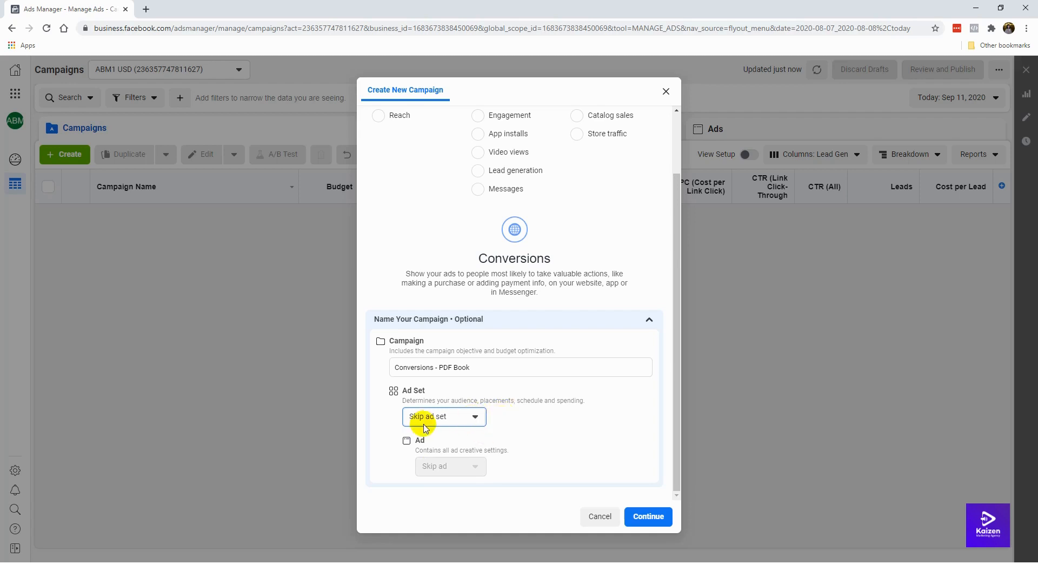
left_click(649, 516)
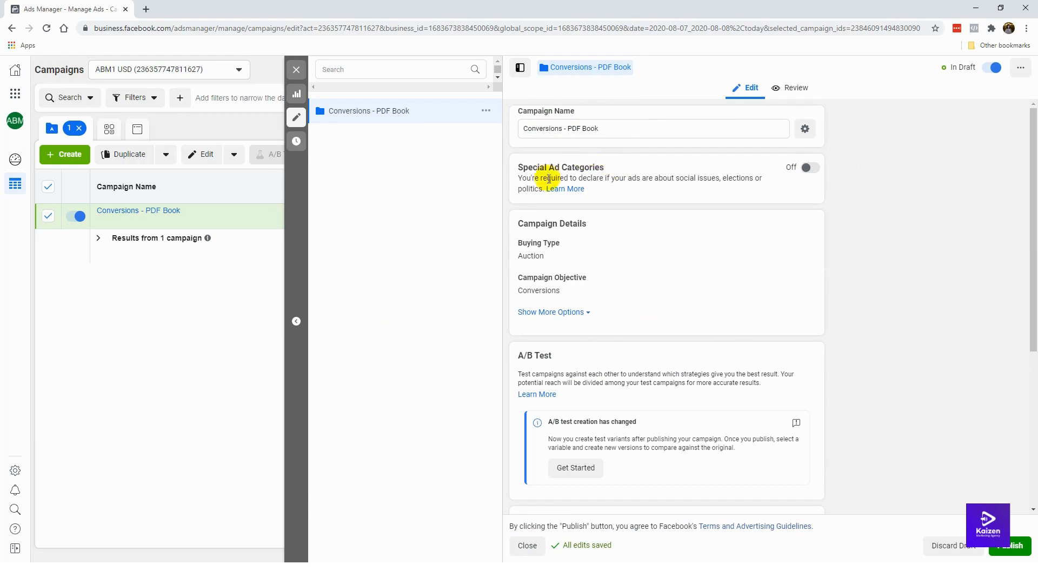
Turn off Campaign Budget Optimization, then publish the campaign and close its editor
scroll(633, 273, "down", 5)
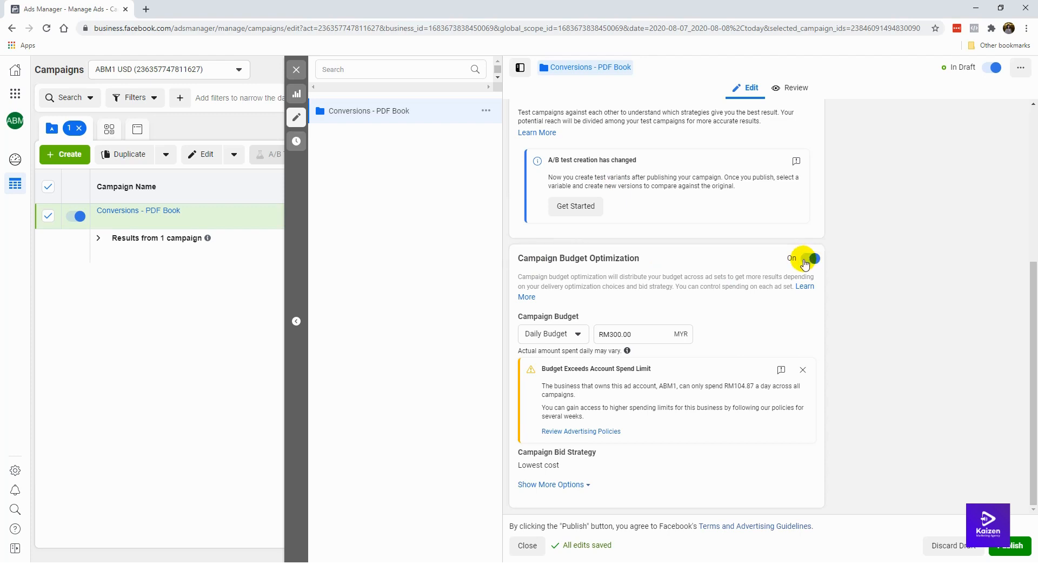
left_click(805, 261)
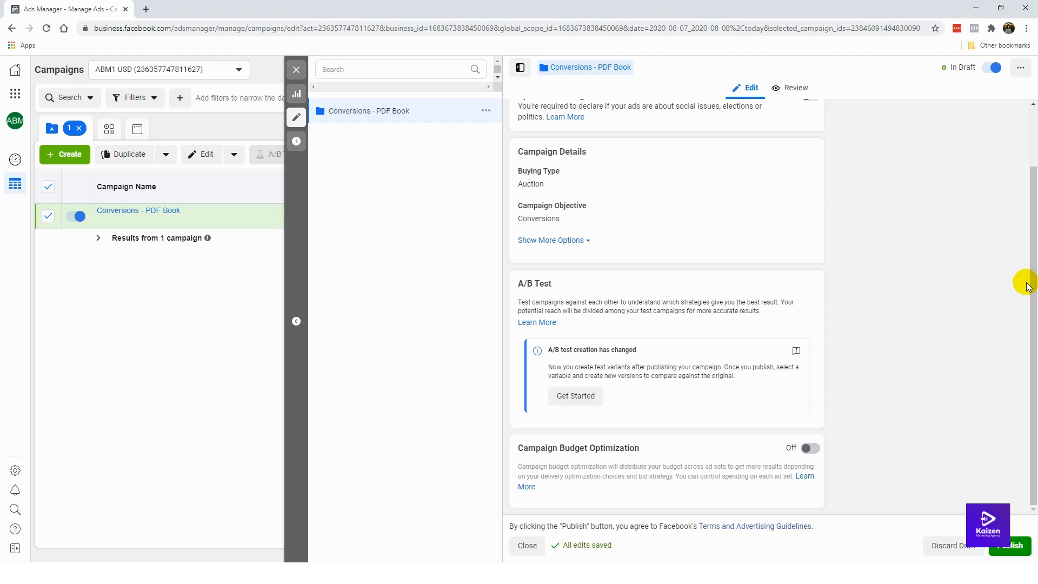
scroll(702, 340, "up", 2)
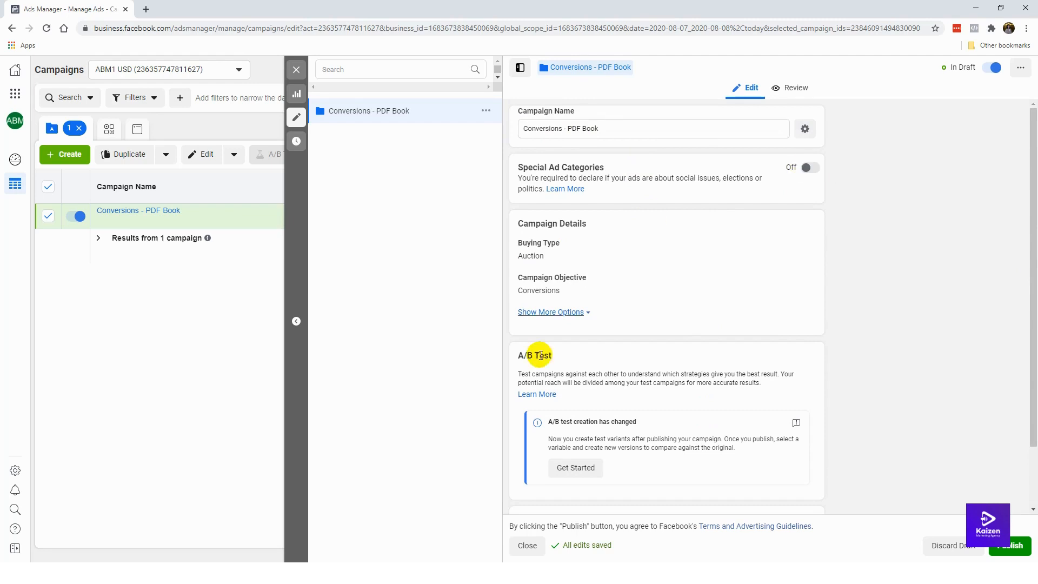
scroll(616, 340, "down", 1)
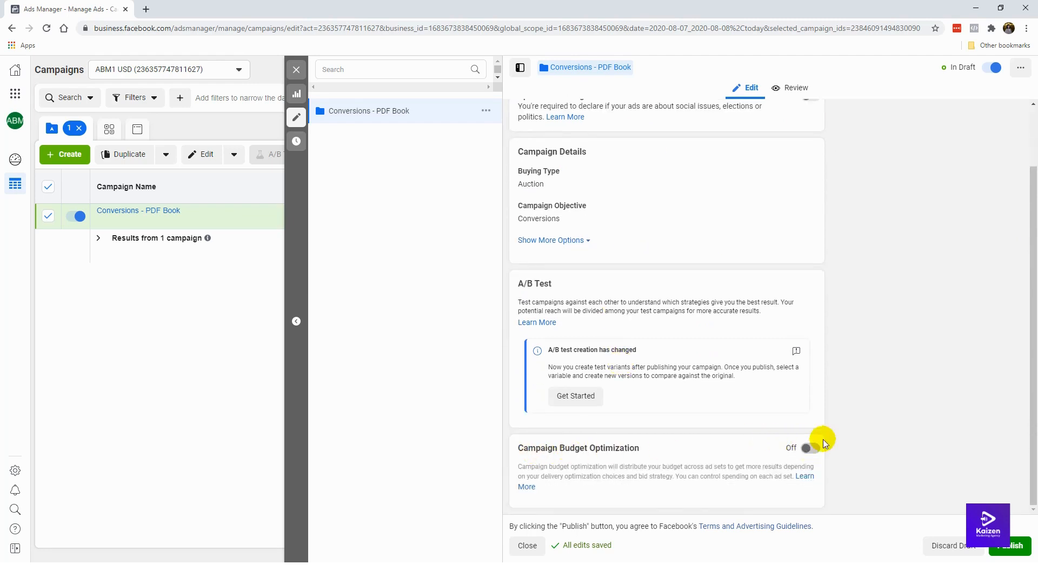
left_click(1021, 547)
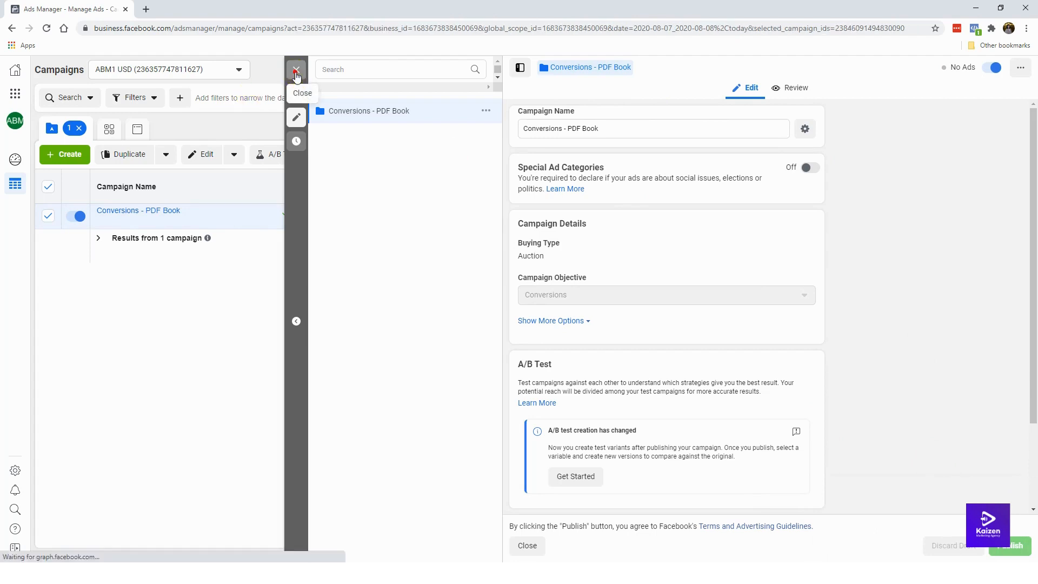
left_click(296, 72)
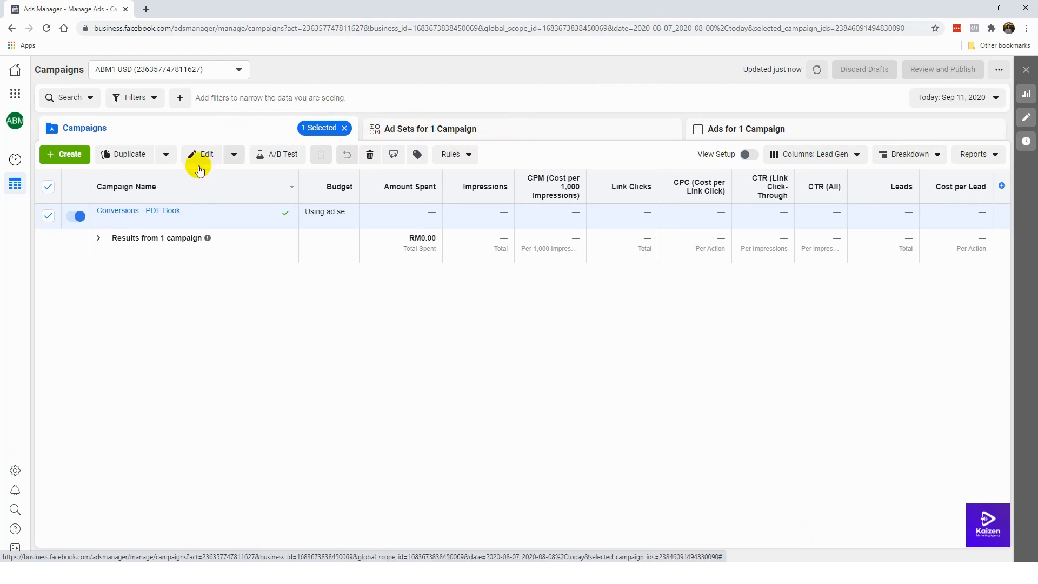
Select only the Conversions - PDF Book campaign and show its ad sets
left_click(47, 186)
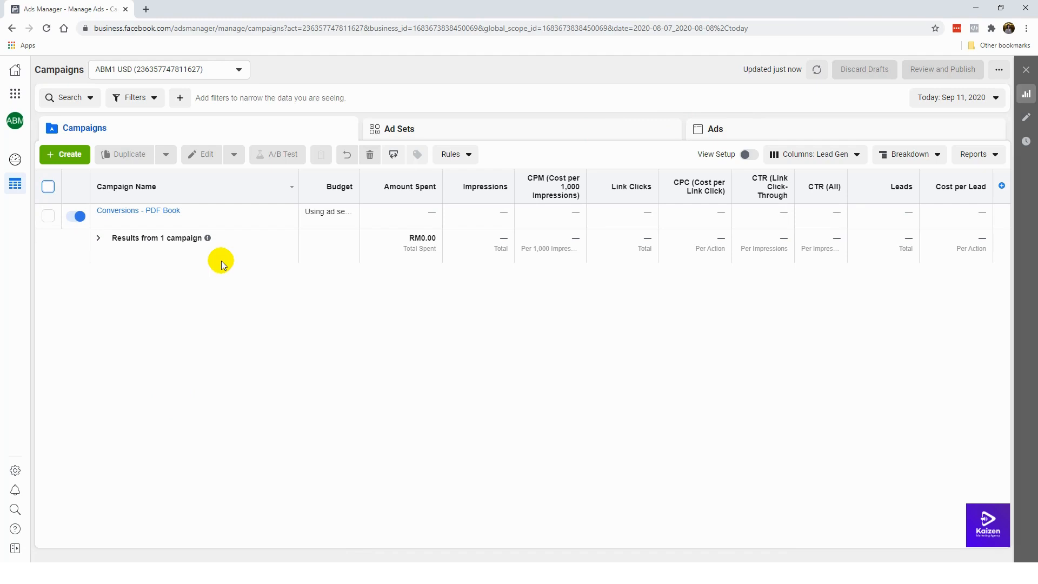
left_click(47, 218)
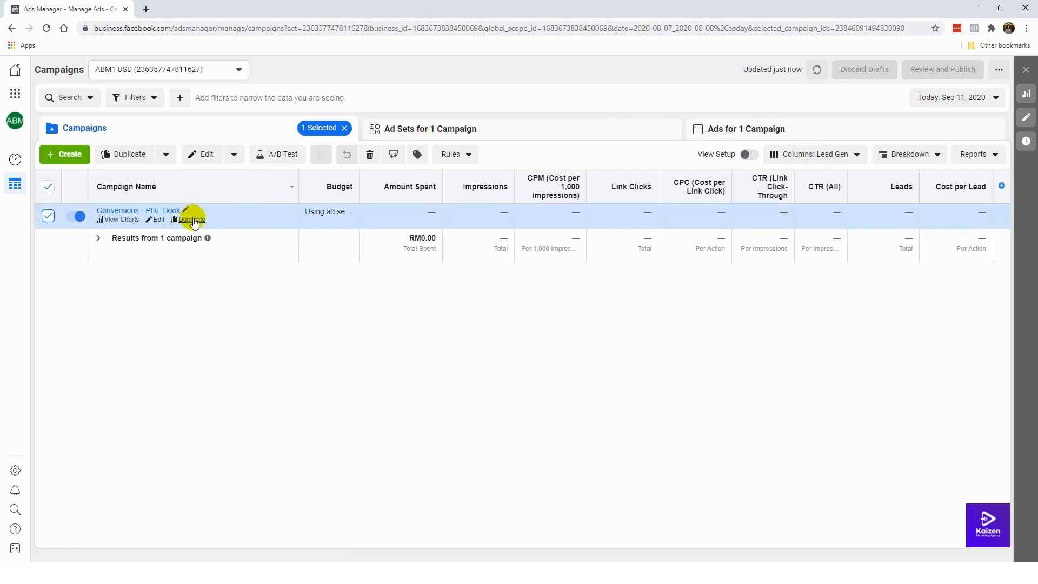
left_click(496, 132)
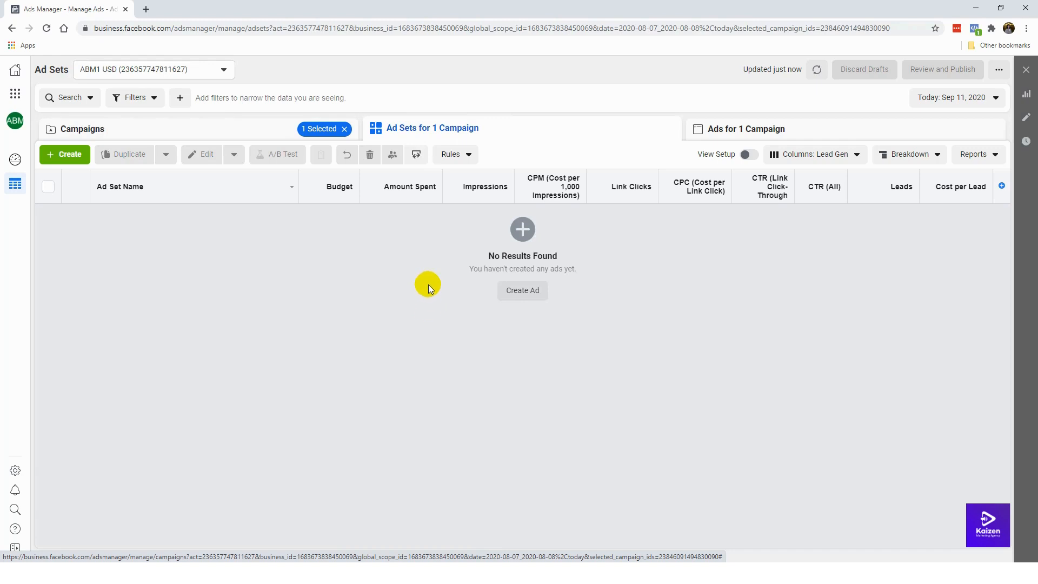
Create a new ad set named "Test" with a new ad in the Conversions - PDF Book campaign
left_click(71, 157)
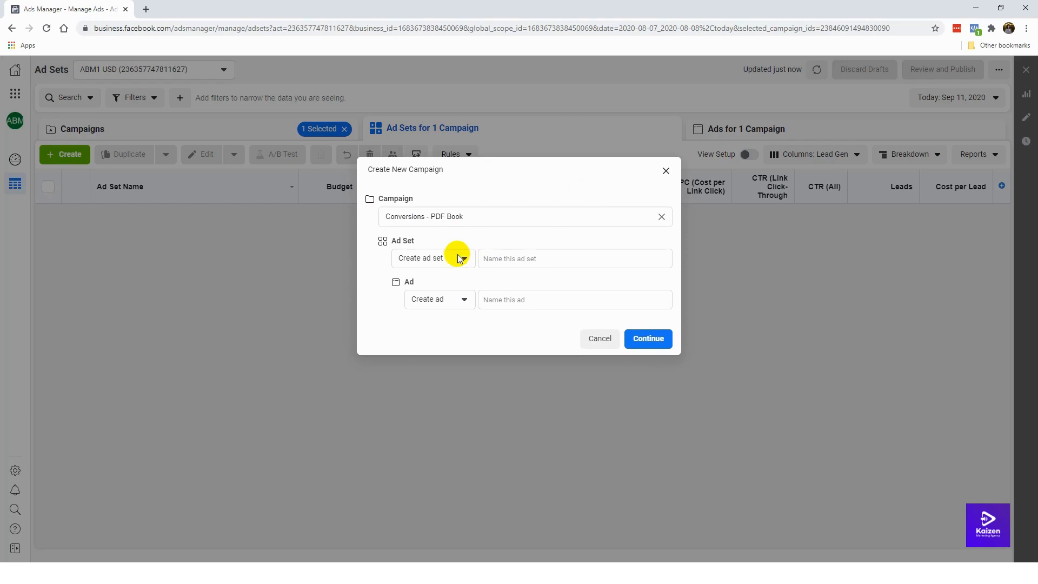
left_click(494, 255)
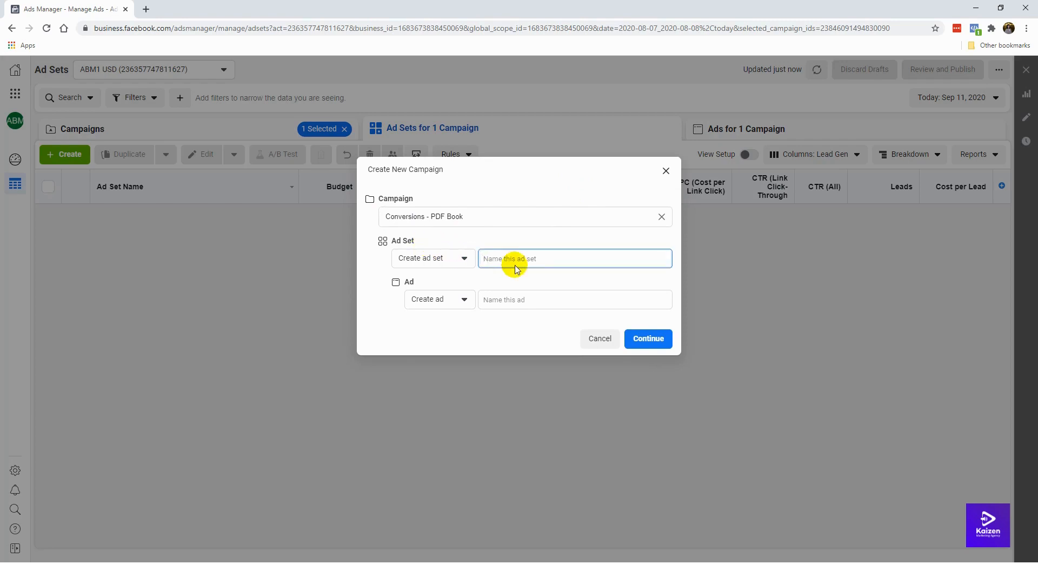
left_click(455, 254)
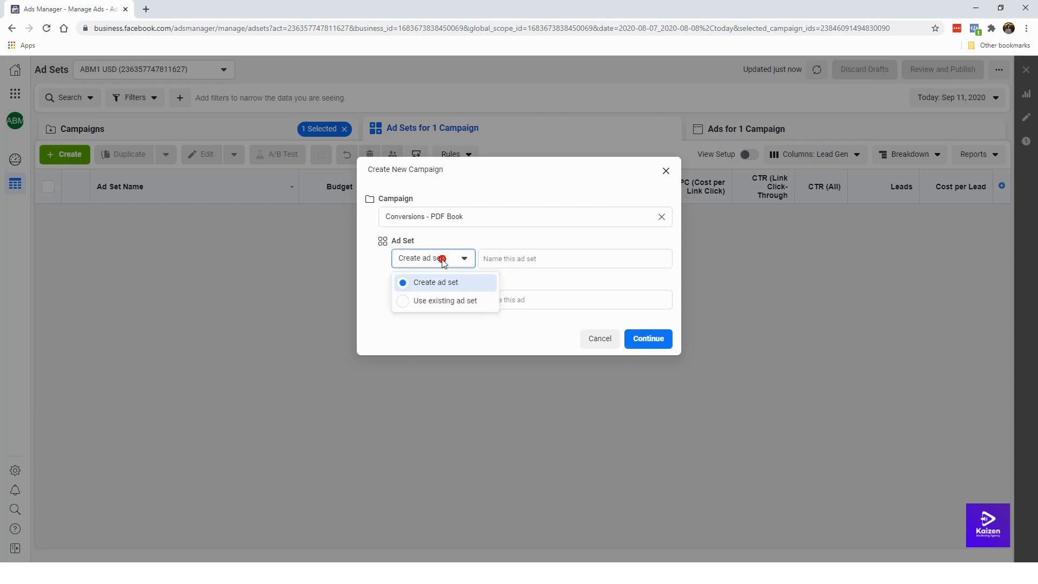
left_click(493, 256)
left_click(511, 252)
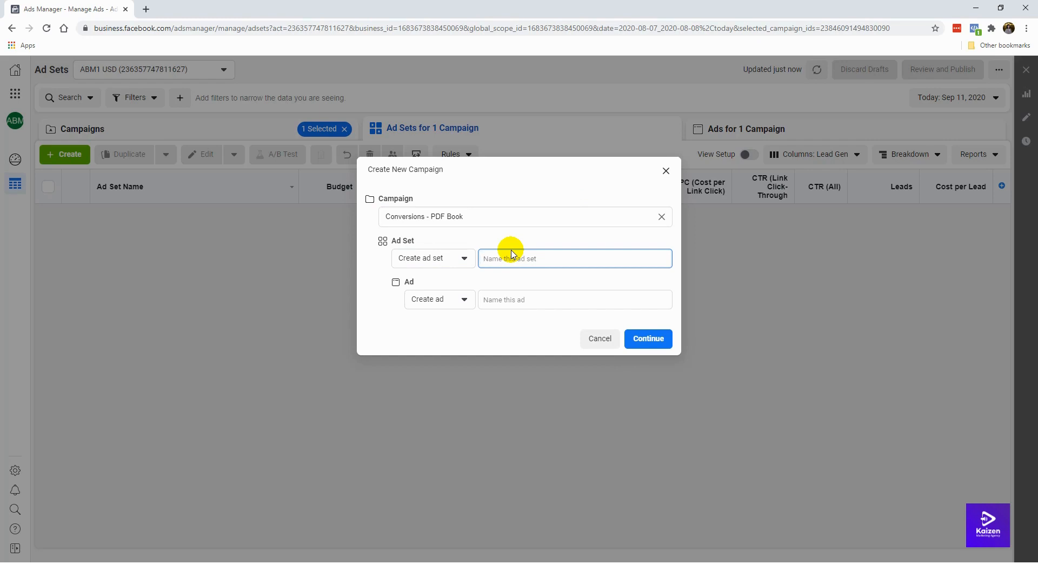
type("Tws")
left_click(637, 341)
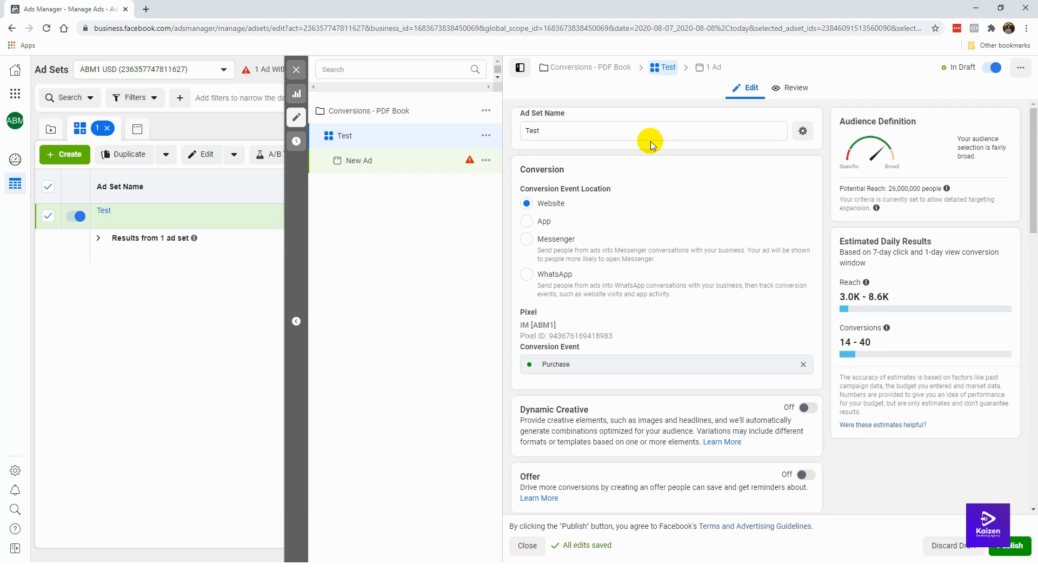
Set the Test ad set's conversion event to Lead
left_click(559, 129)
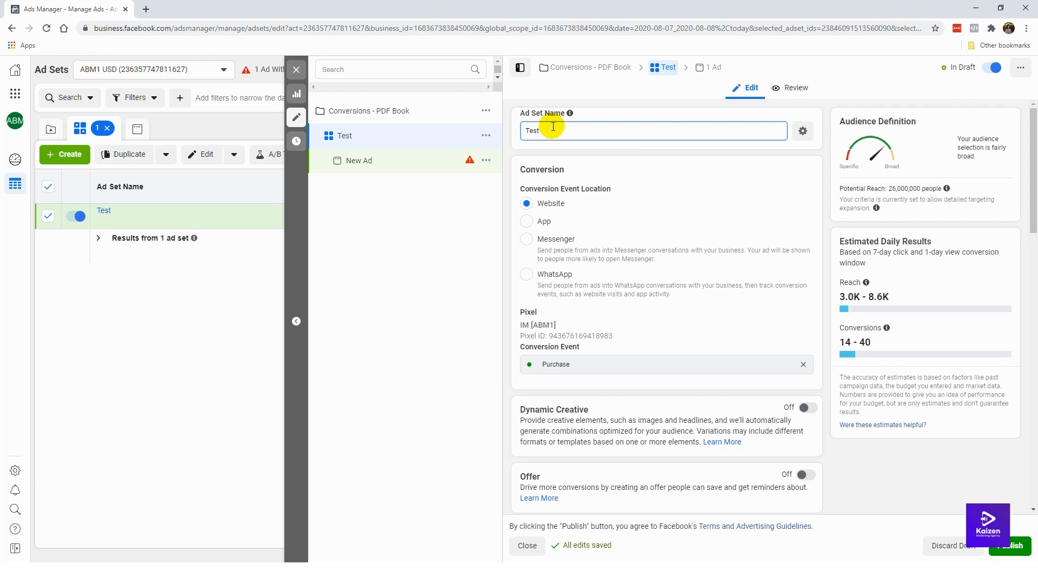
left_click(584, 156)
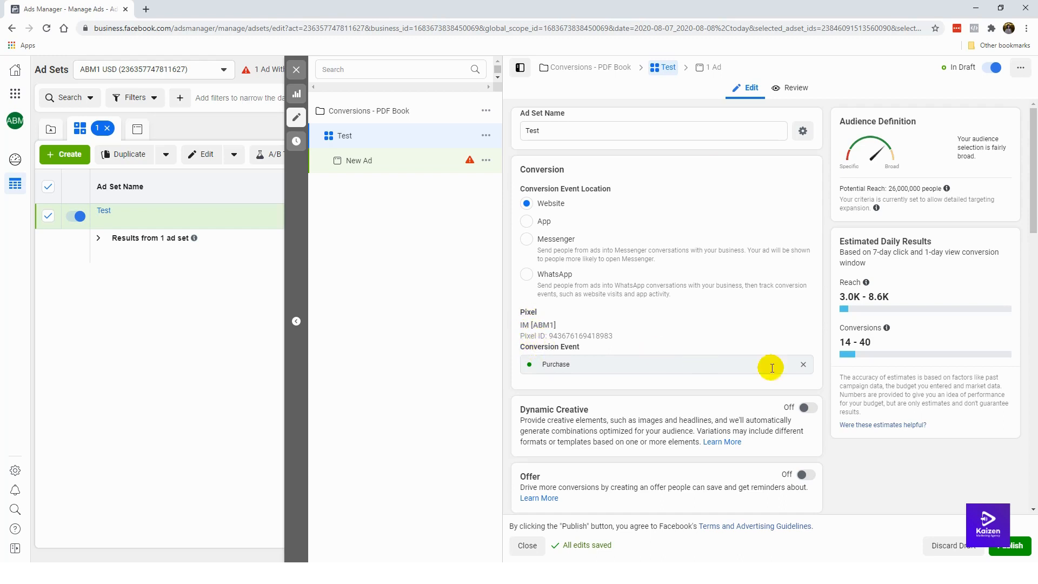
left_click(802, 365)
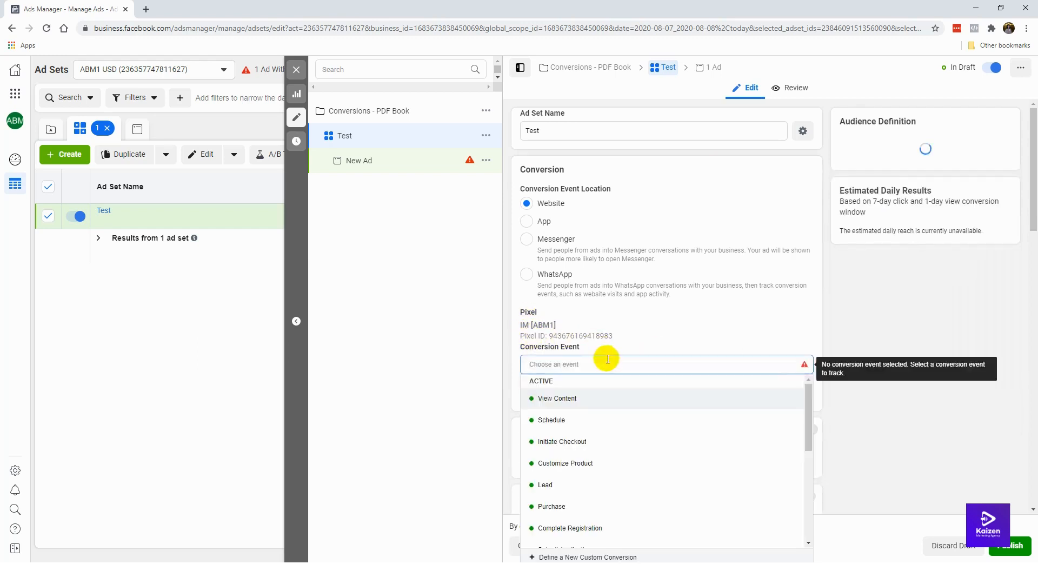
left_click(557, 485)
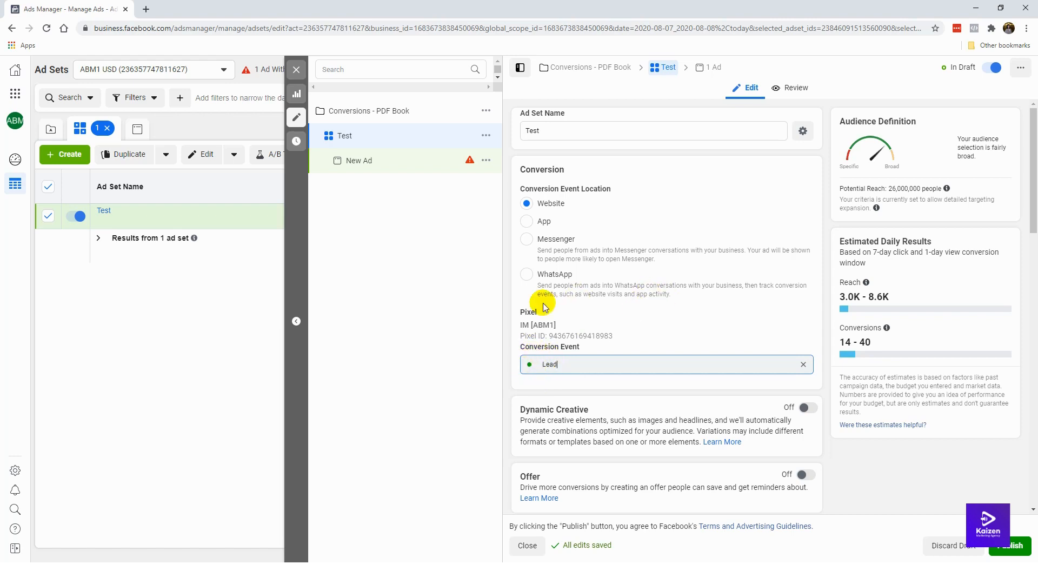
Try Add to Cart as the Test ad set's conversion event, and return it to Lead
left_click(803, 365)
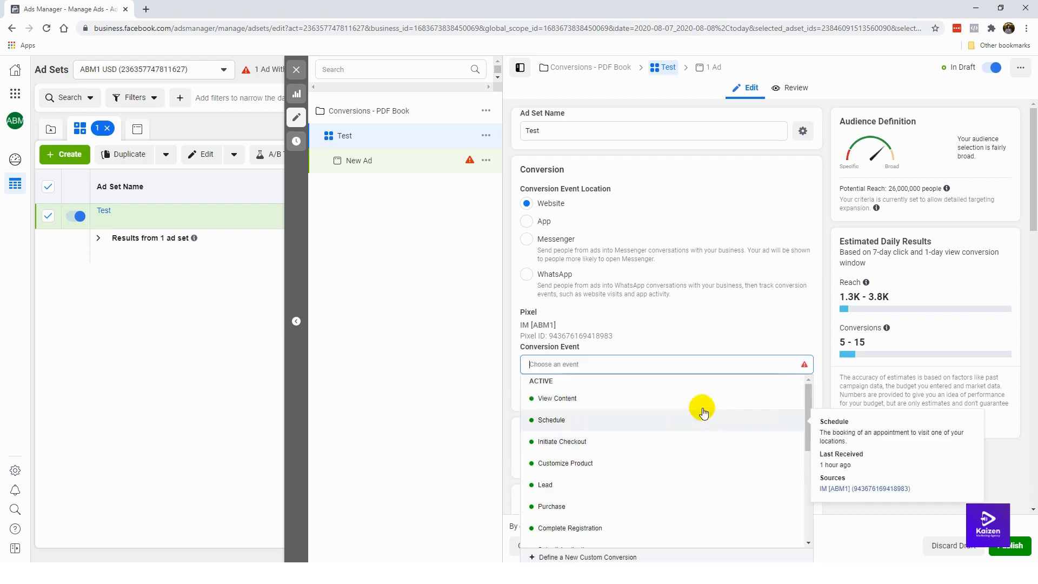
scroll(702, 413, "down", 3)
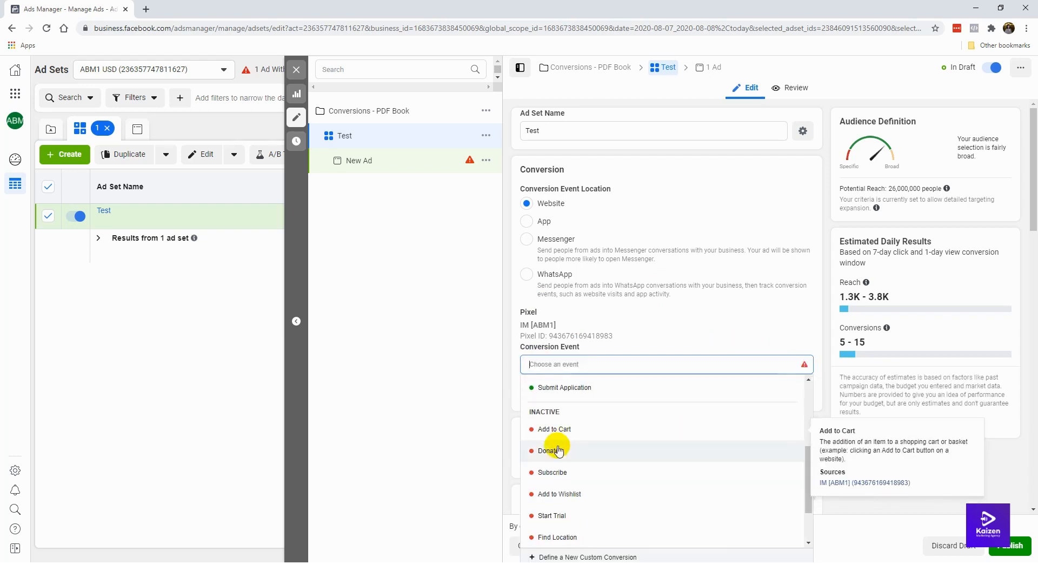
left_click(549, 428)
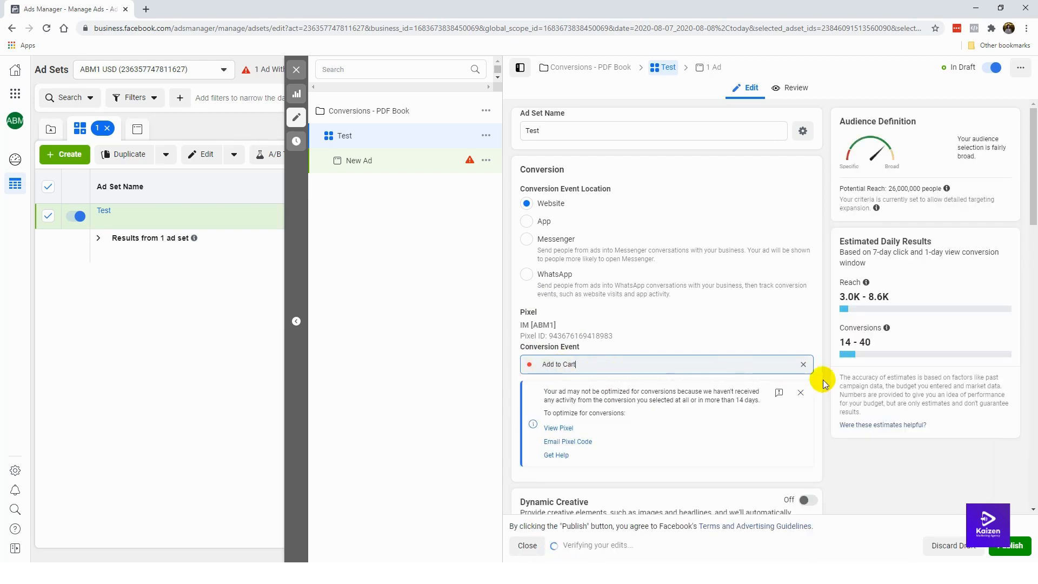
left_click(803, 365)
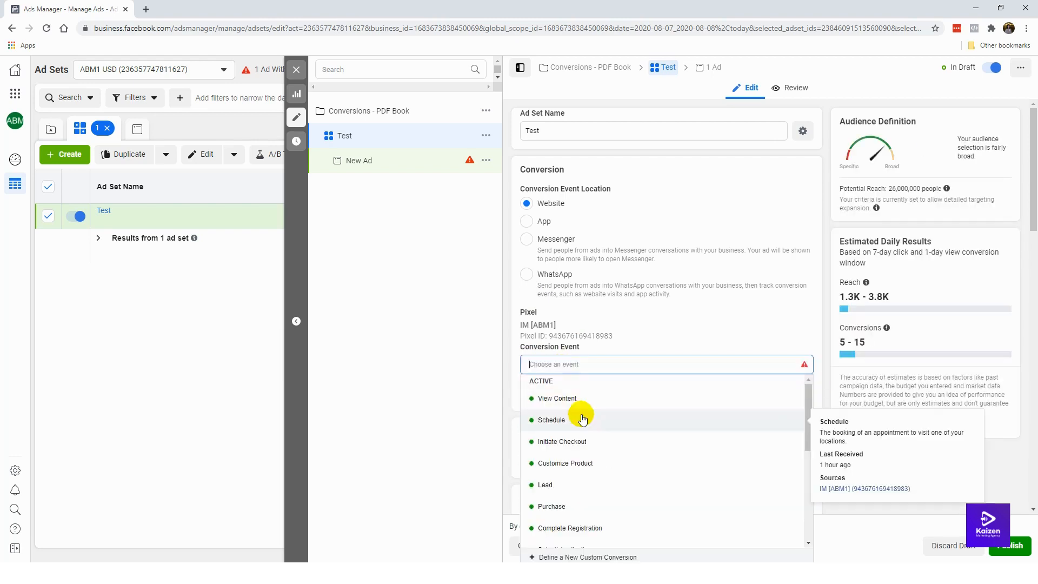
left_click(564, 486)
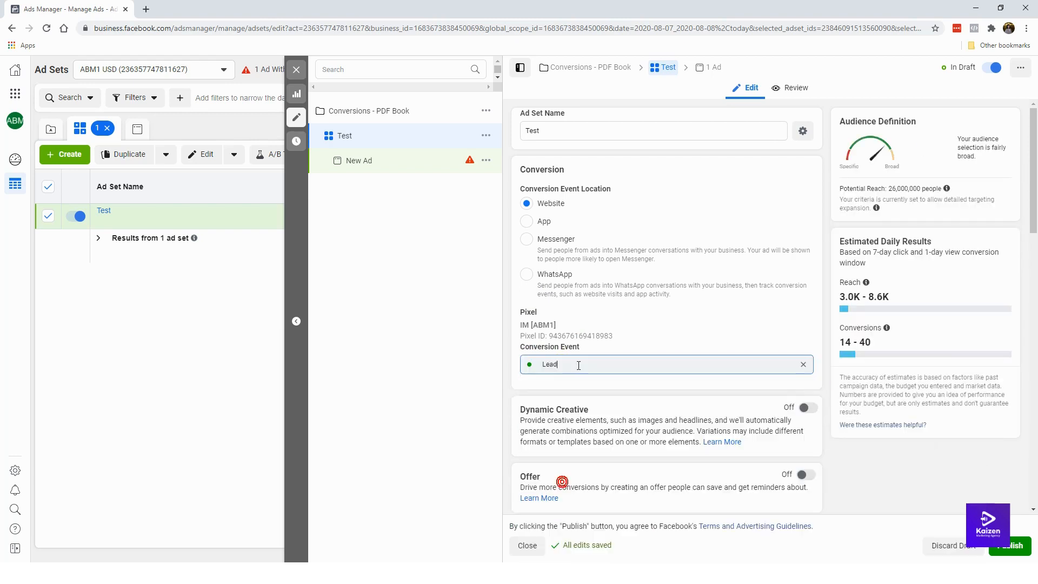
Try Purchase as the conversion event of the Test ad set, and restore Lead
left_click(804, 365)
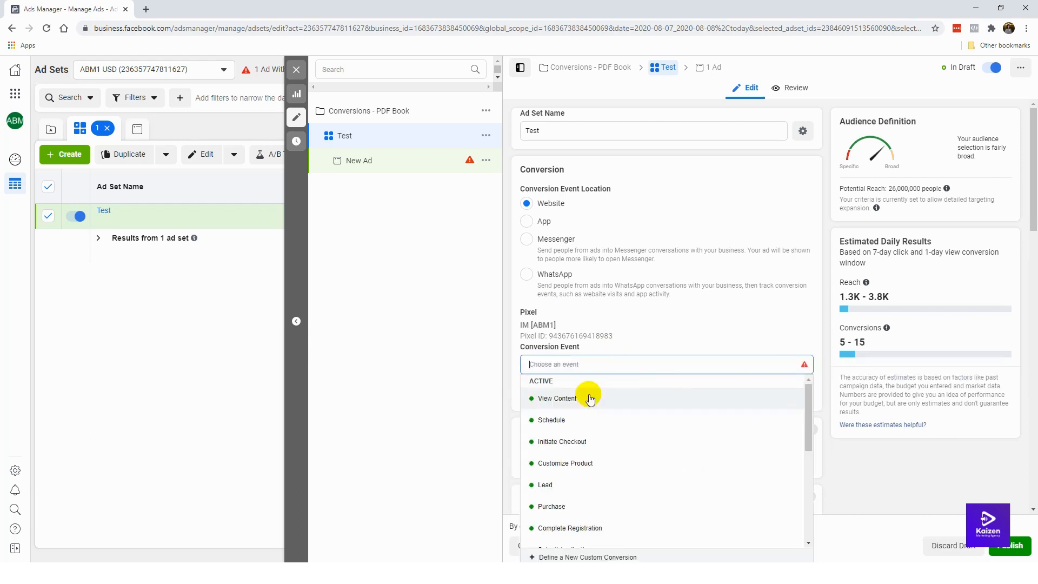
left_click(557, 507)
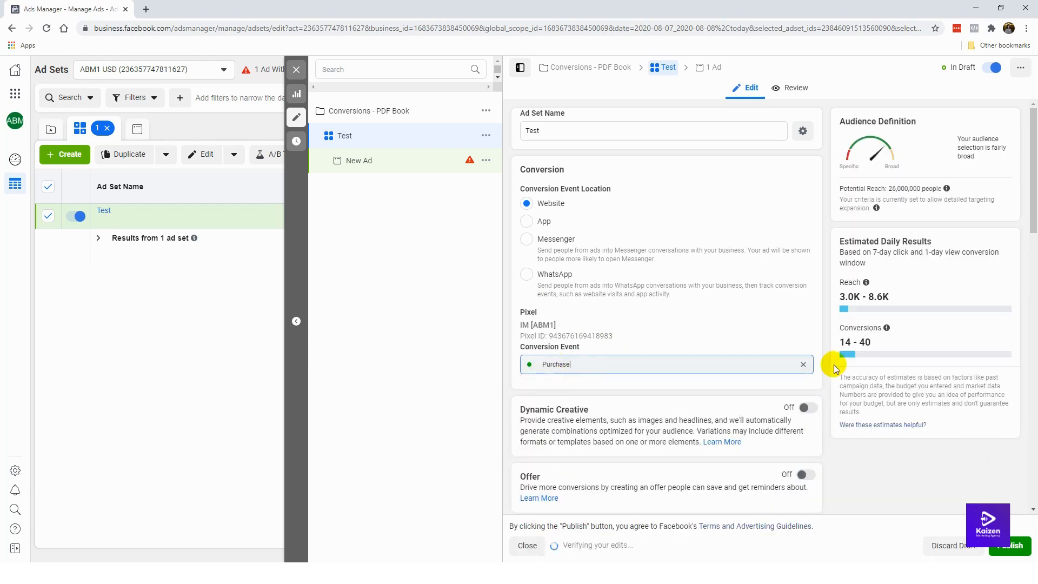
left_click(803, 364)
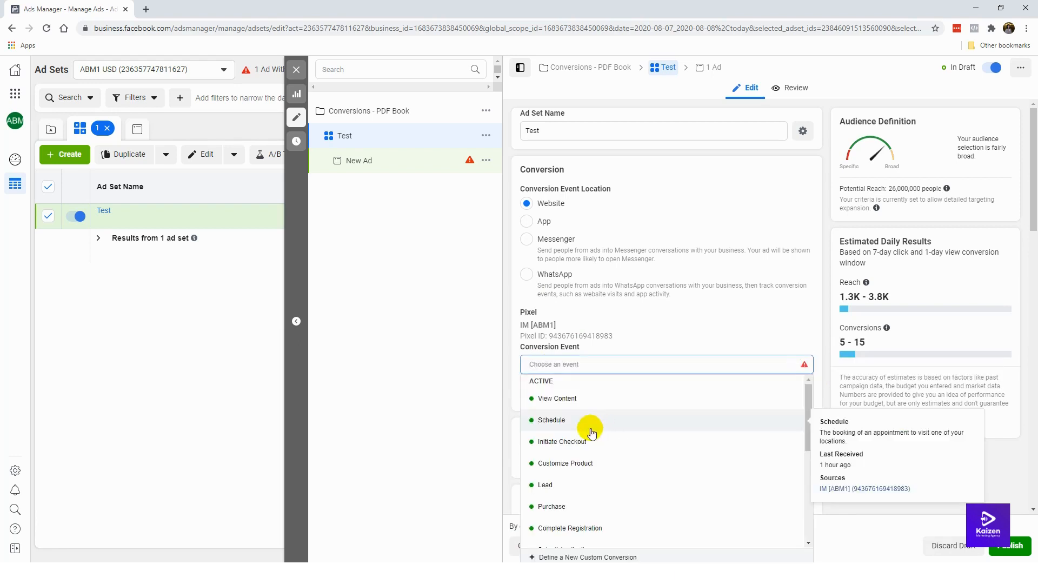
left_click(556, 485)
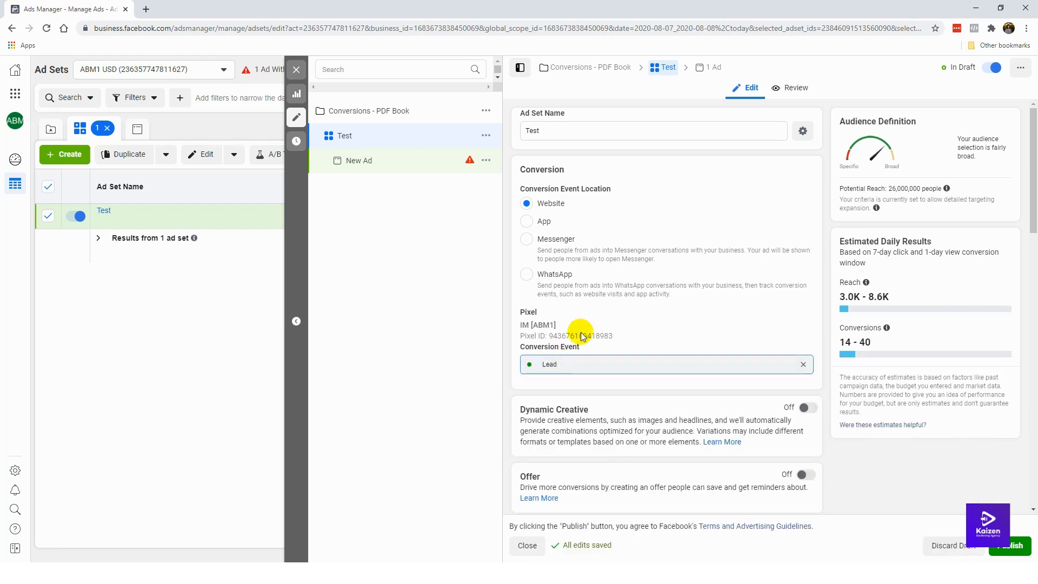
Show the additional options in the Test ad set's Budget & Schedule section
scroll(560, 314, "down", 3)
scroll(563, 315, "down", 2)
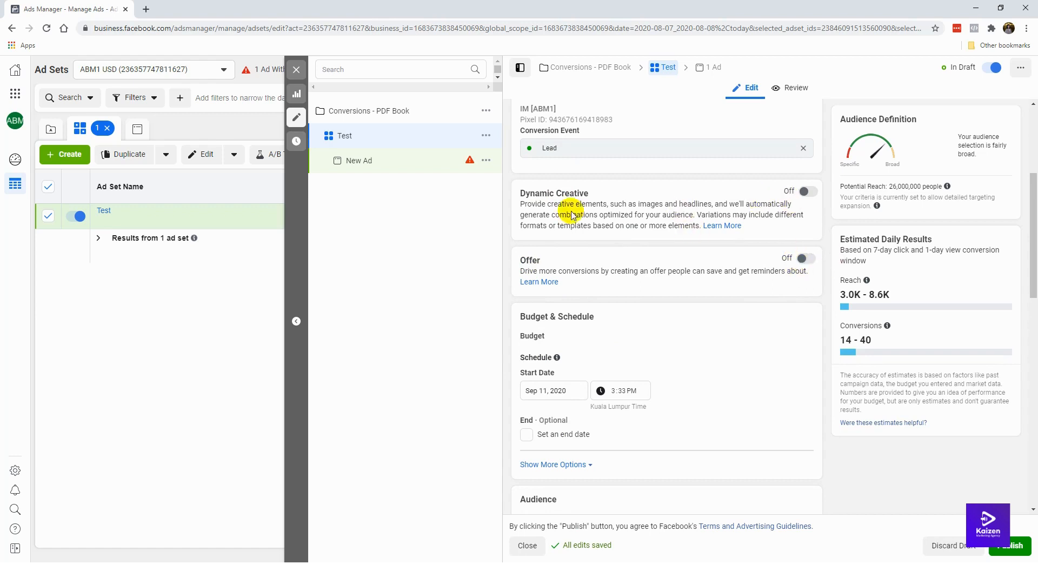
scroll(651, 327, "down", 2)
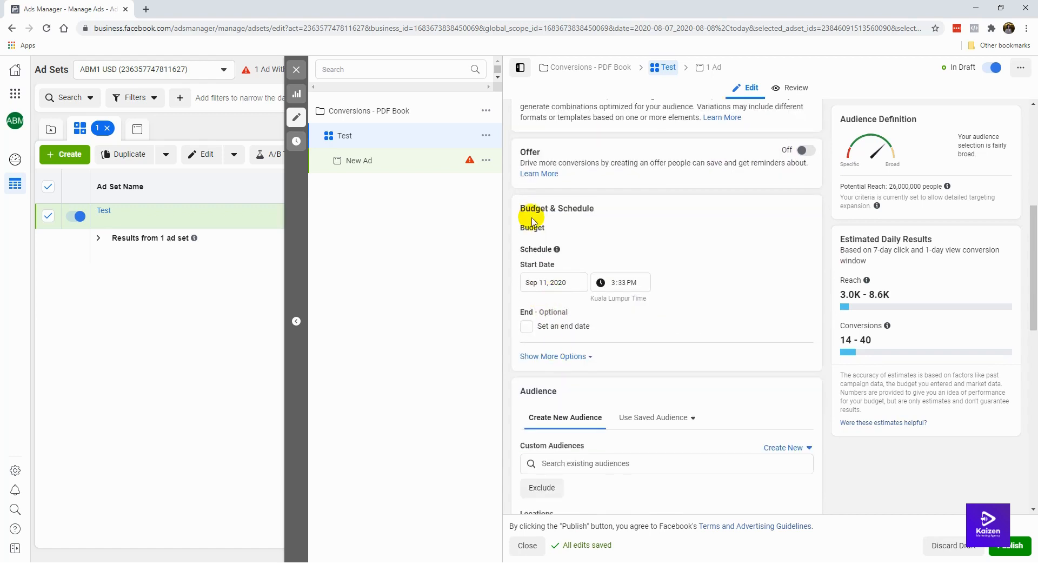
left_click(550, 357)
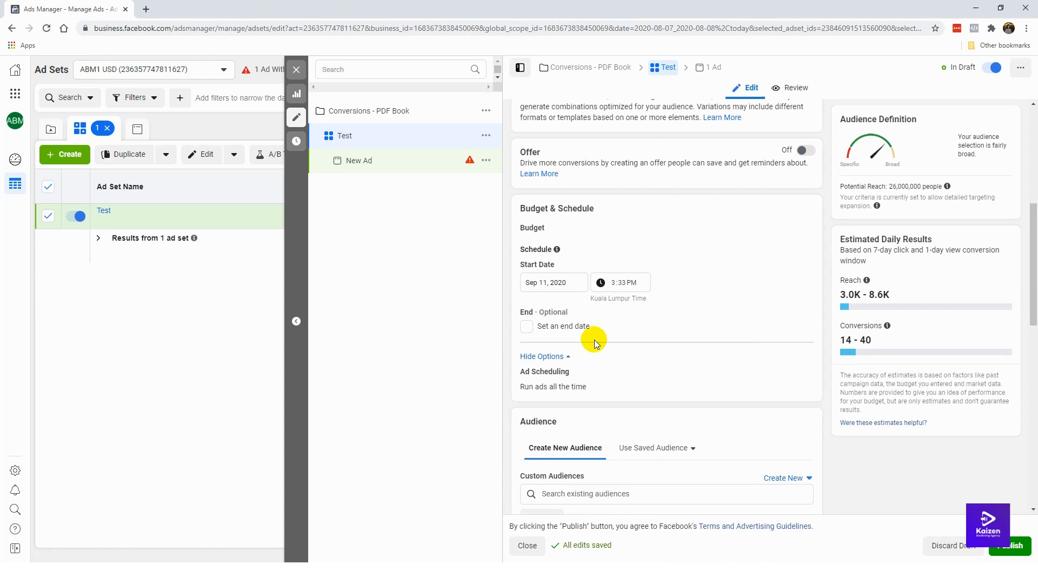
Replace Malaysia with the country United States as the audience location of the Test ad set
scroll(696, 303, "down", 5)
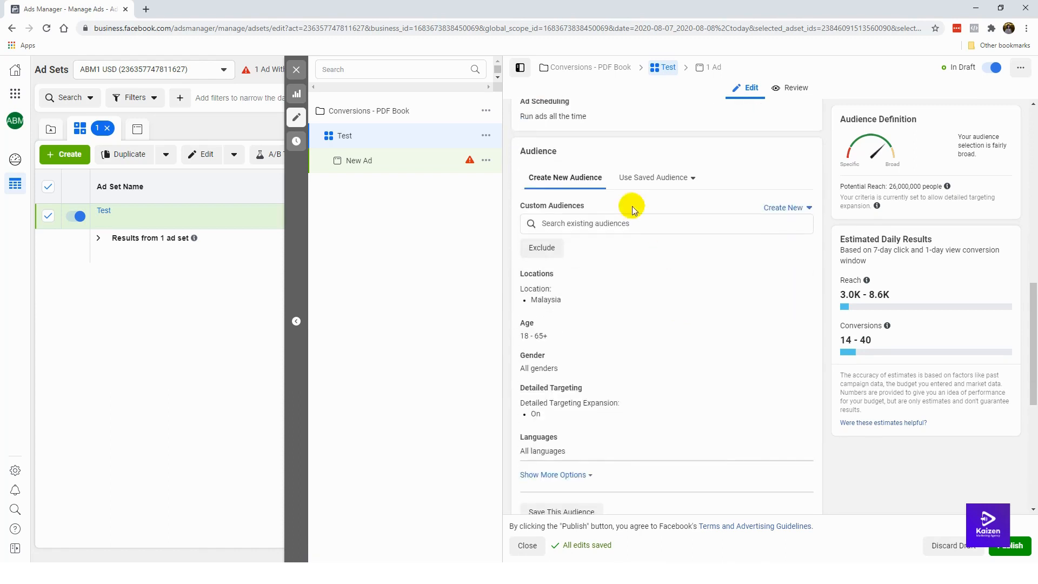
scroll(574, 281, "down", 1)
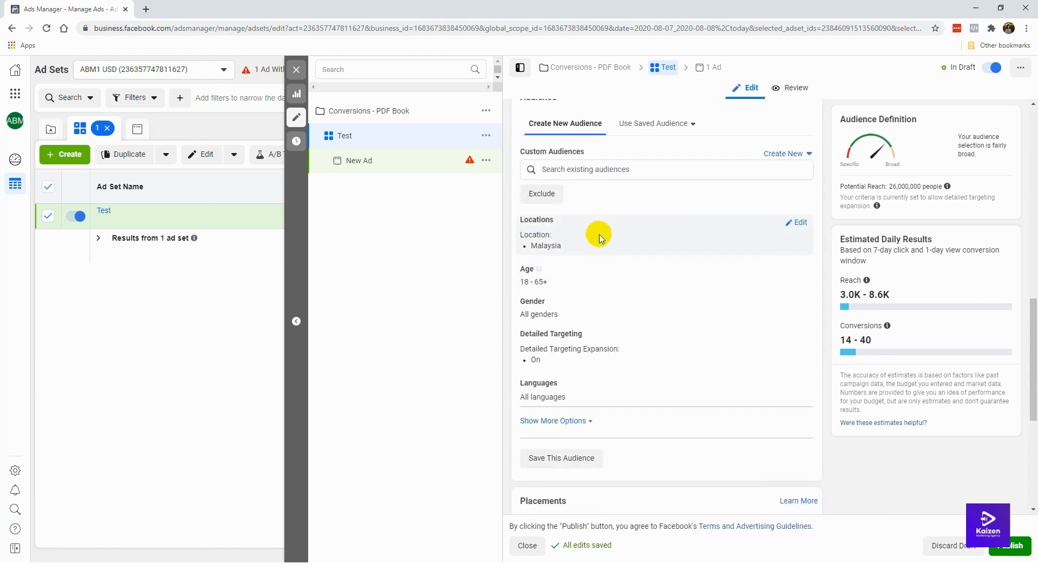
scroll(608, 213, "up", 1)
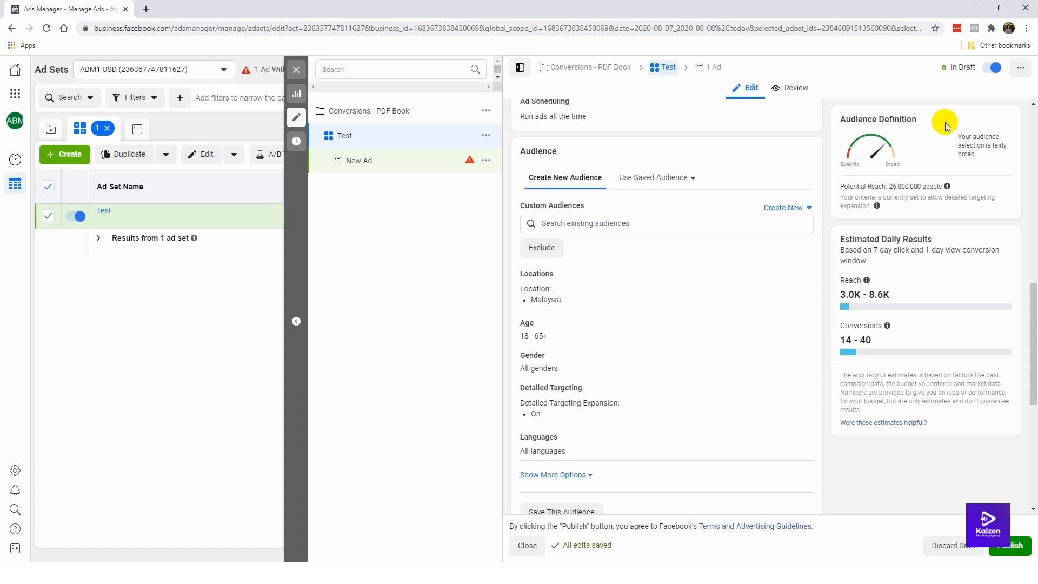
mouse_move(783, 280)
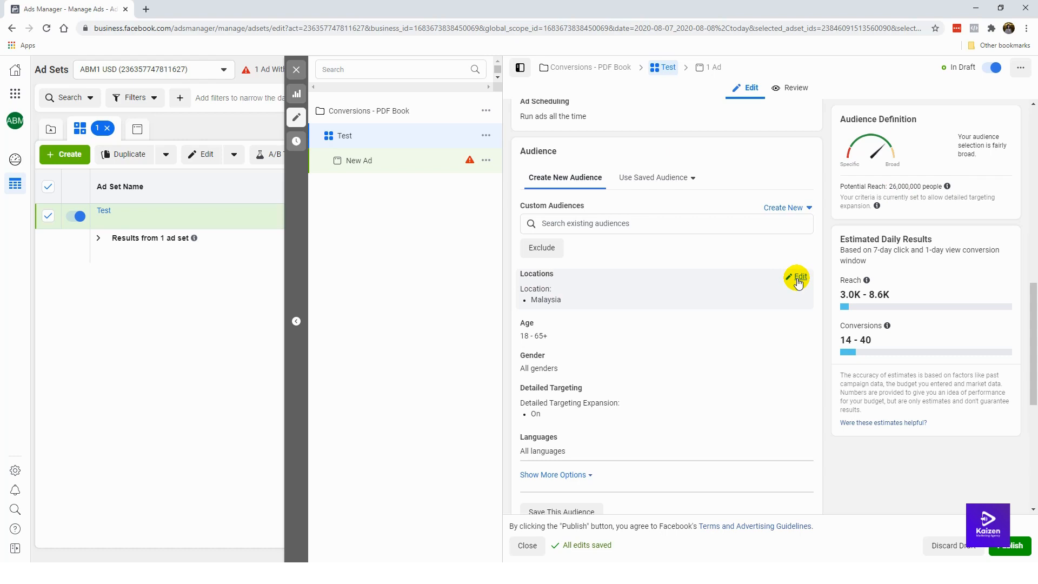
left_click(798, 278)
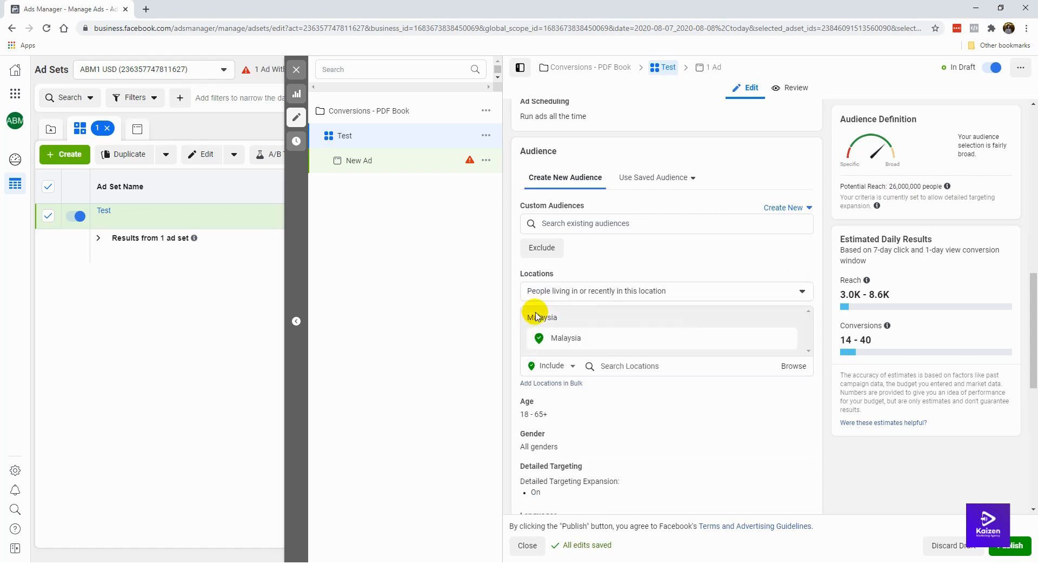
left_click(787, 339)
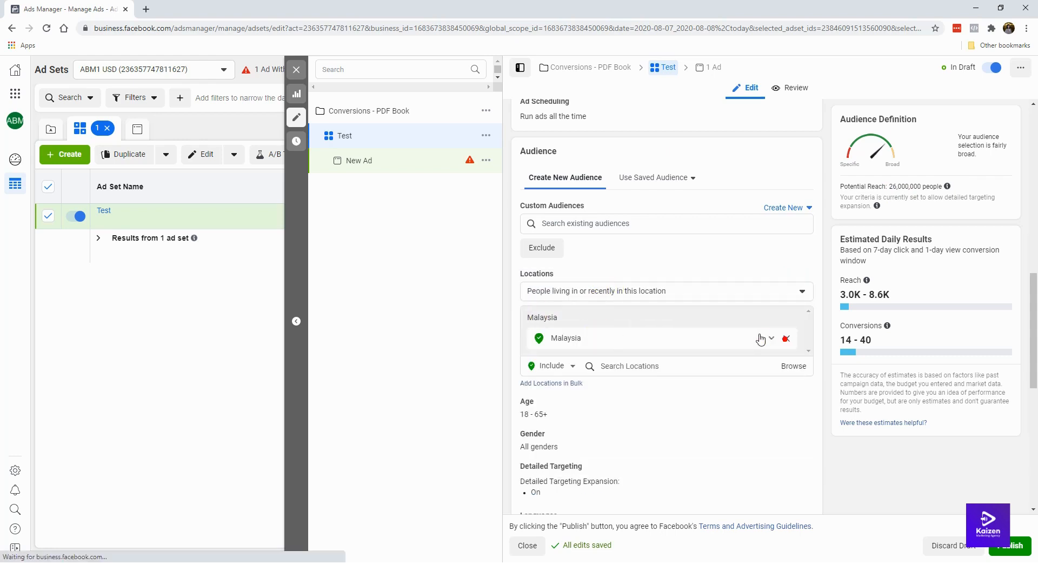
left_click(703, 344)
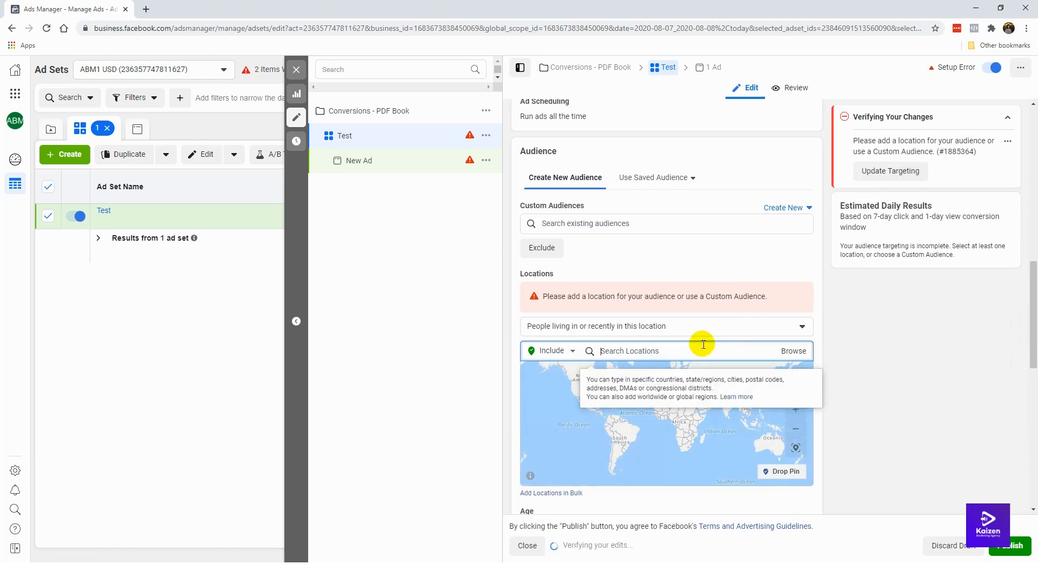
type("united states")
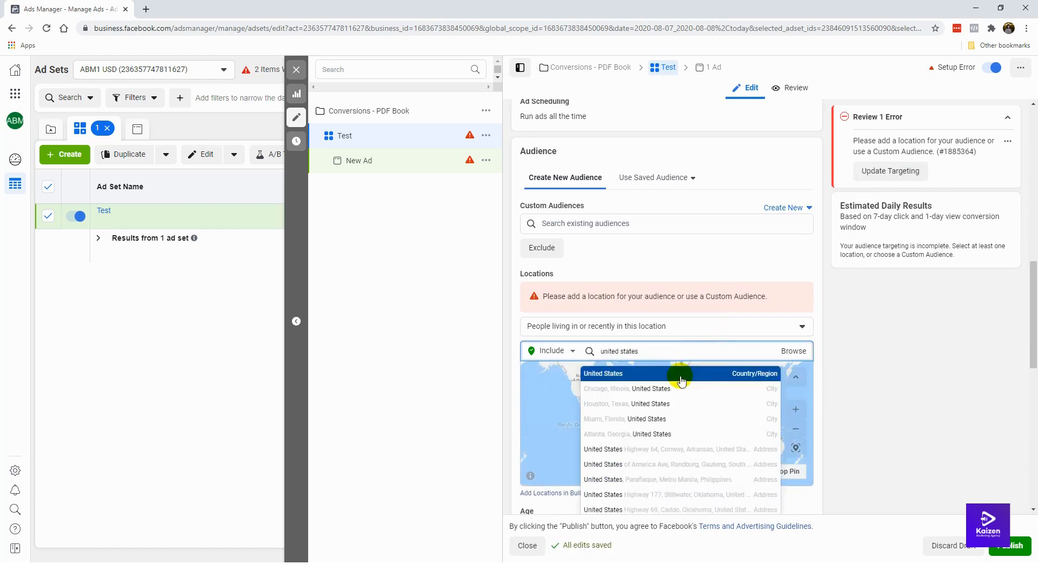
left_click(680, 374)
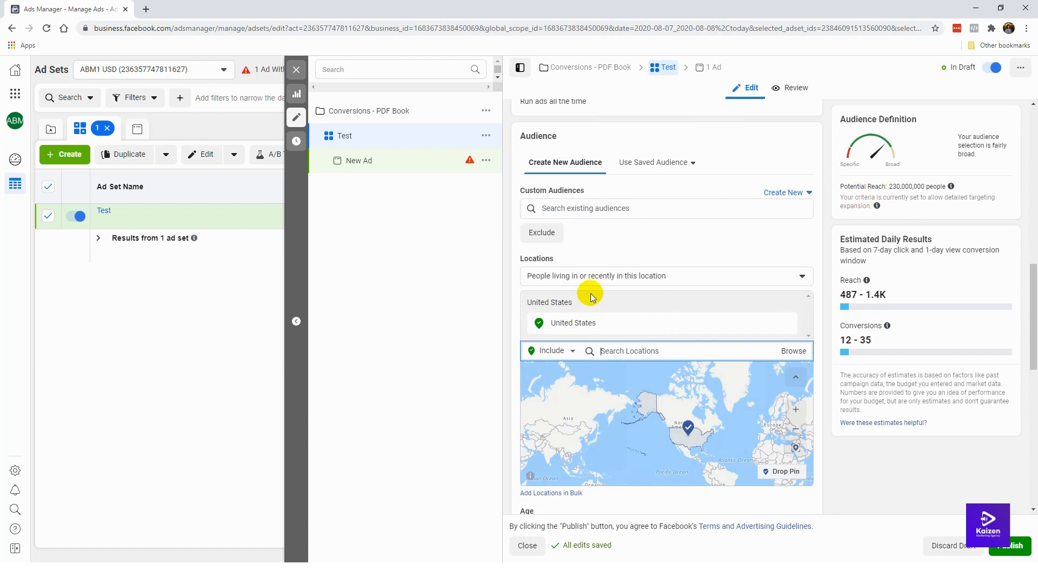
Restrict the audience's location targeting to "People living in this location"
scroll(602, 248, "down", 1)
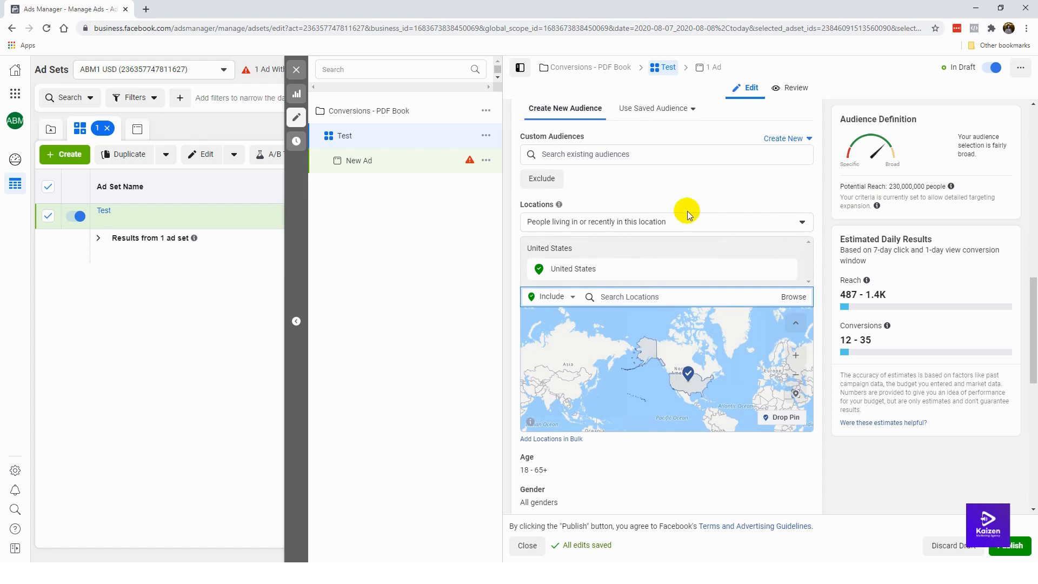
left_click(624, 225)
left_click(611, 220)
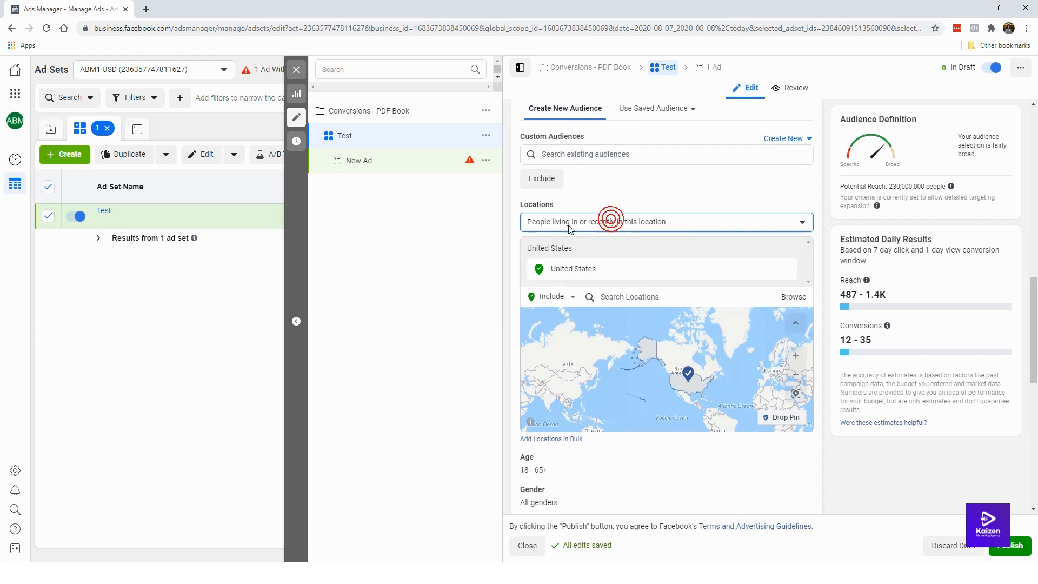
left_click(568, 227)
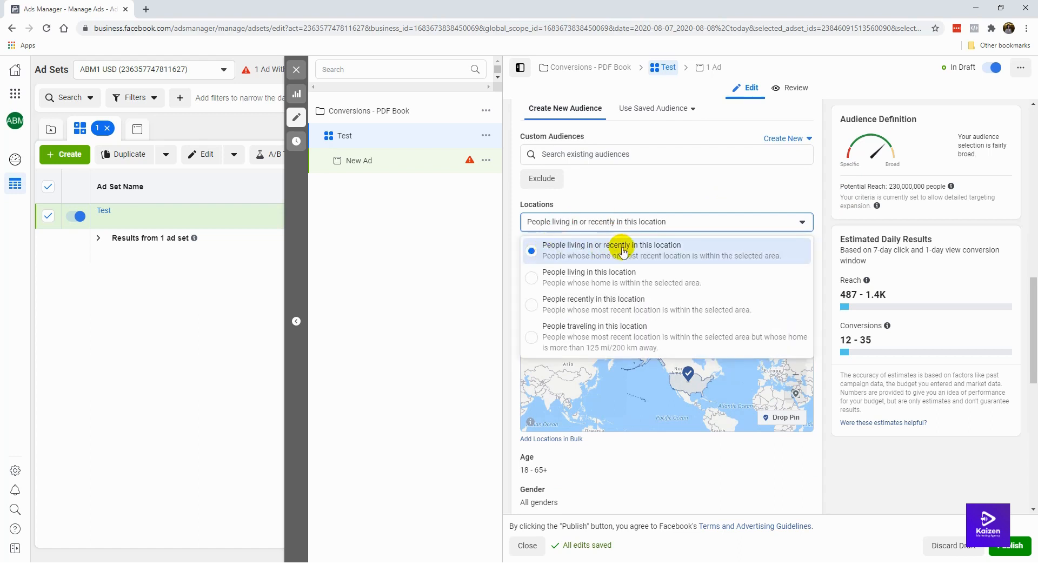
left_click(626, 282)
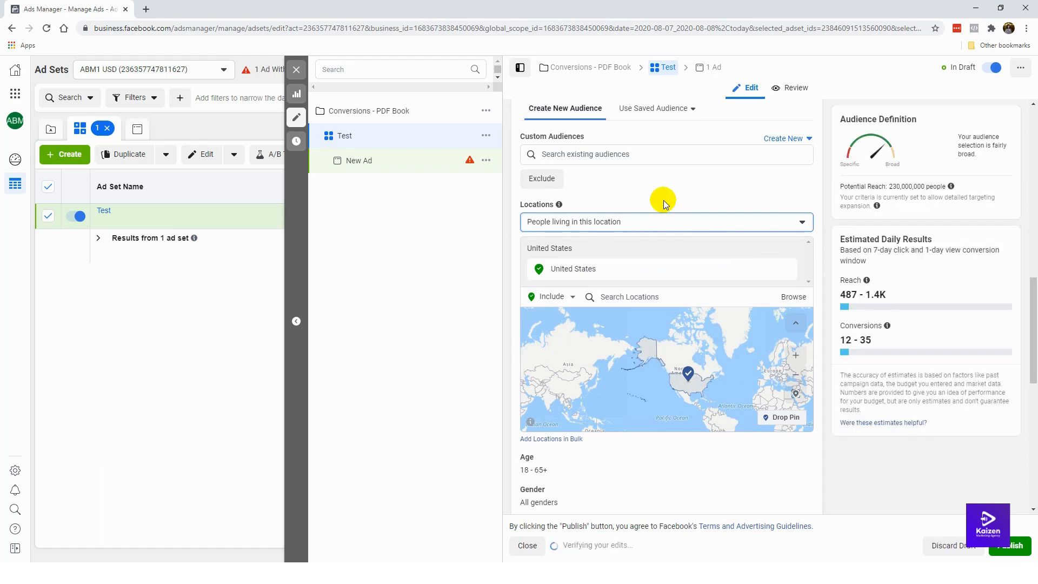
Switch the location targeting to "People living in or recently in this location" and back to "People living in this location"
left_click(644, 221)
left_click(644, 221)
left_click(654, 217)
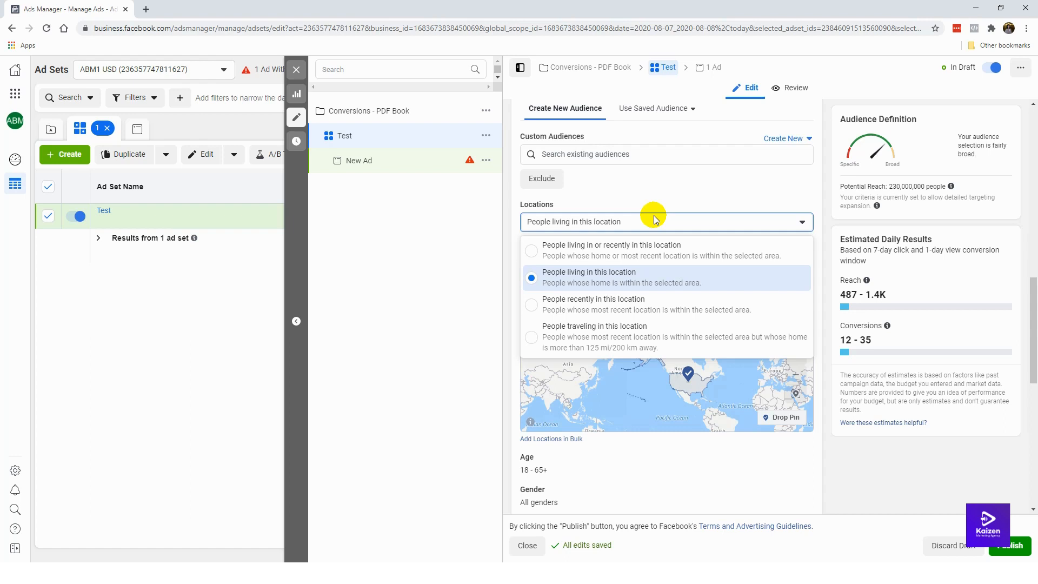
left_click(641, 247)
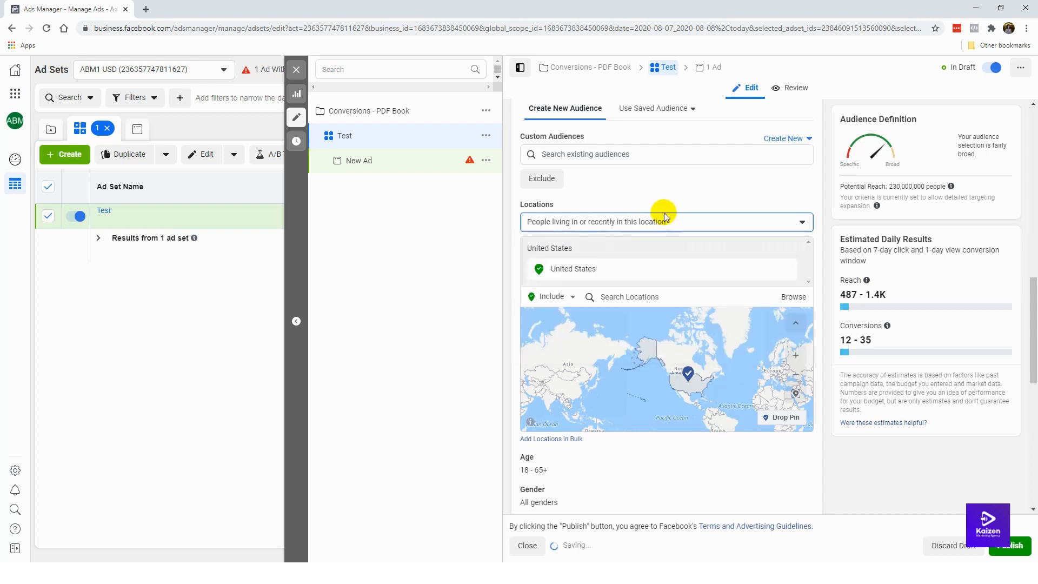
left_click(667, 222)
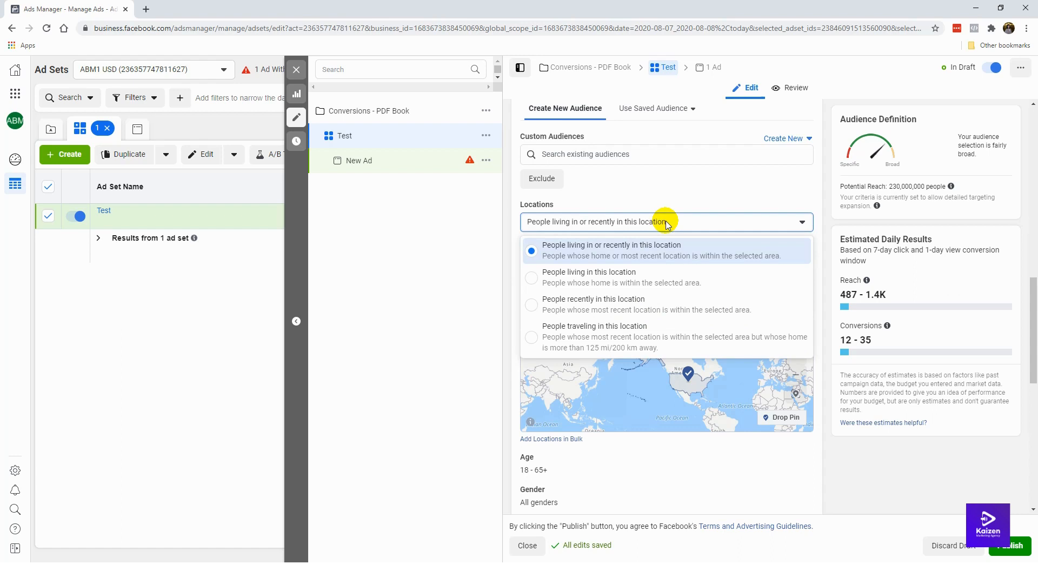
left_click(588, 277)
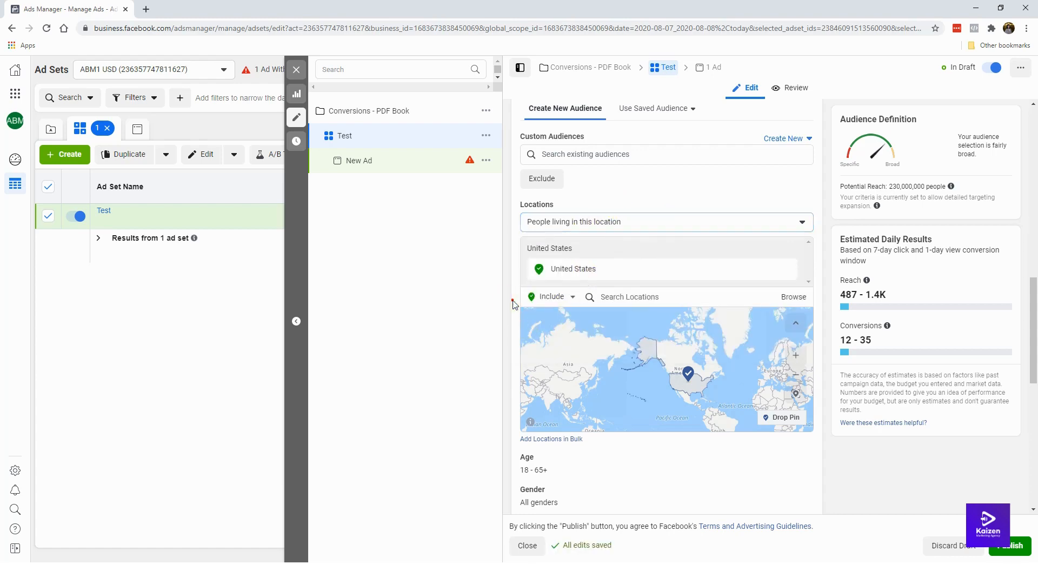
Set the minimum age of the Test ad set's audience to 27
scroll(512, 303, "down", 2)
scroll(512, 304, "down", 2)
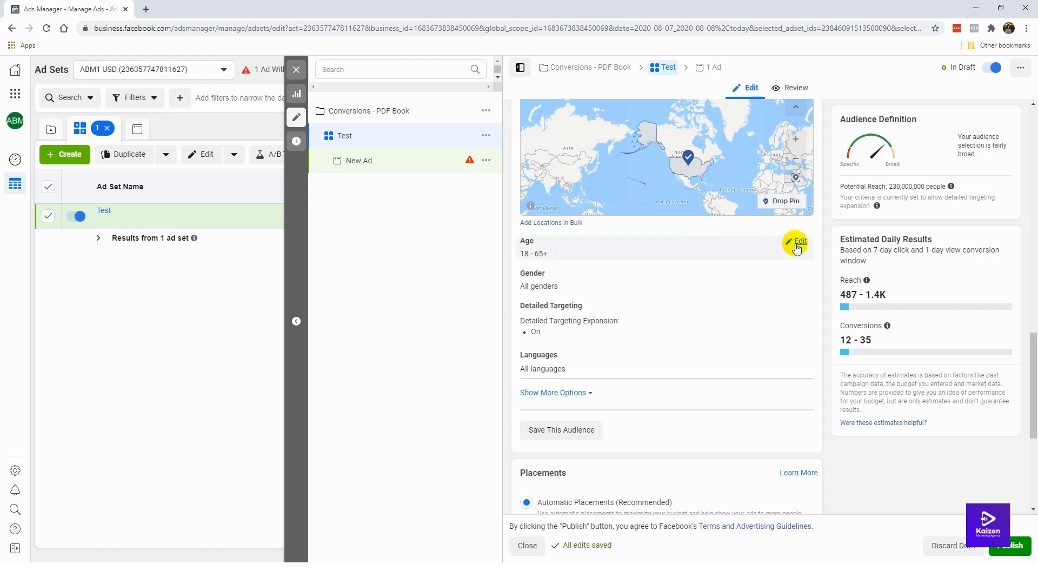
left_click(793, 244)
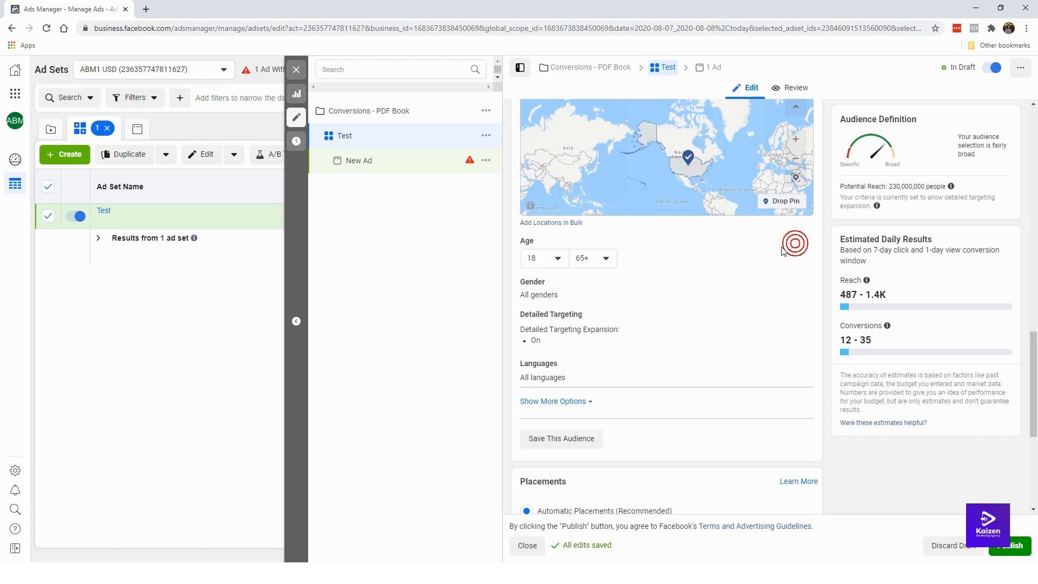
left_click(540, 259)
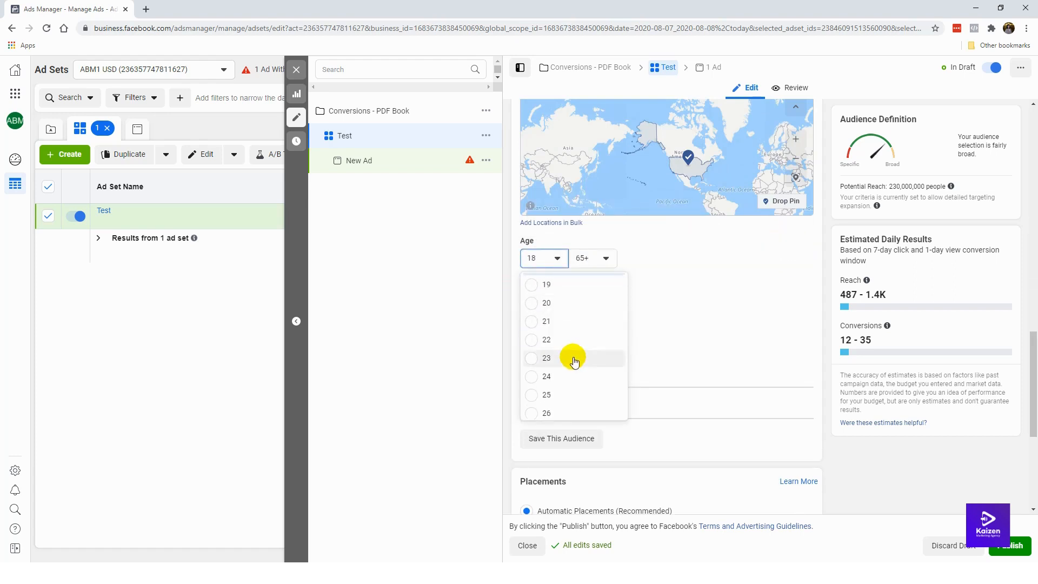
scroll(569, 345, "down", 1)
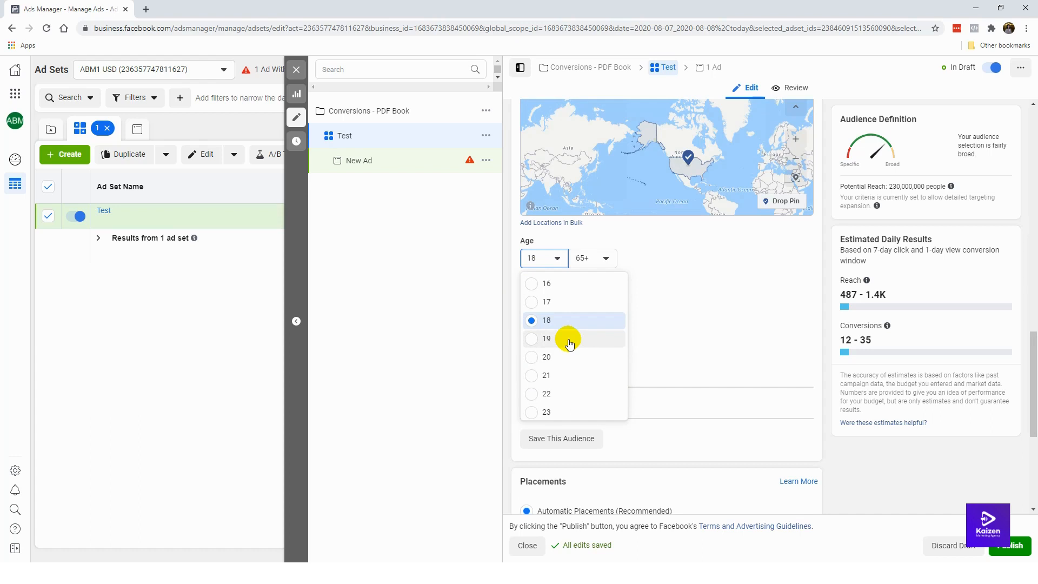
scroll(573, 349, "down", 3)
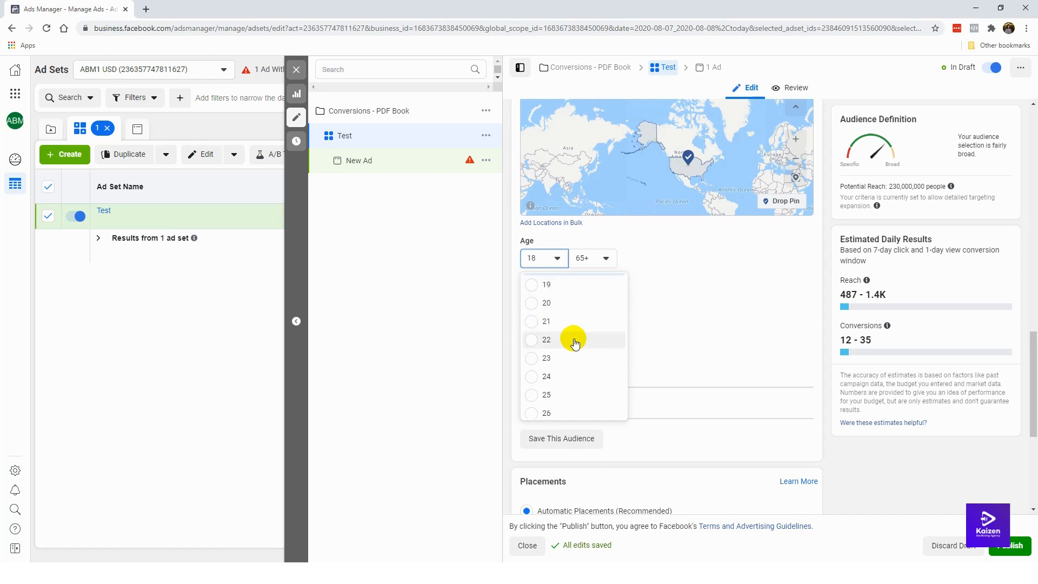
scroll(576, 341, "down", 3)
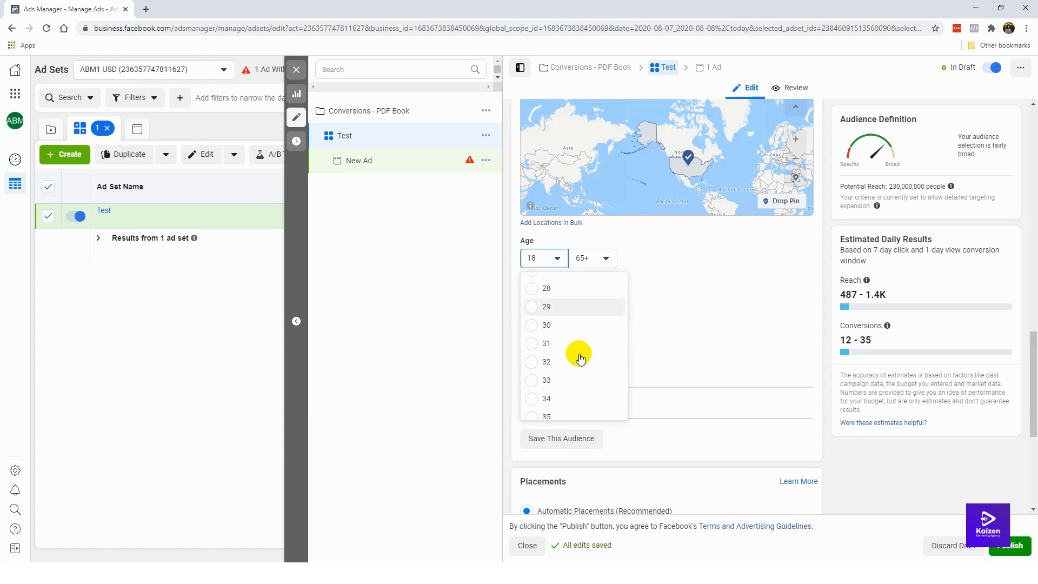
scroll(571, 323, "up", 1)
left_click(569, 323)
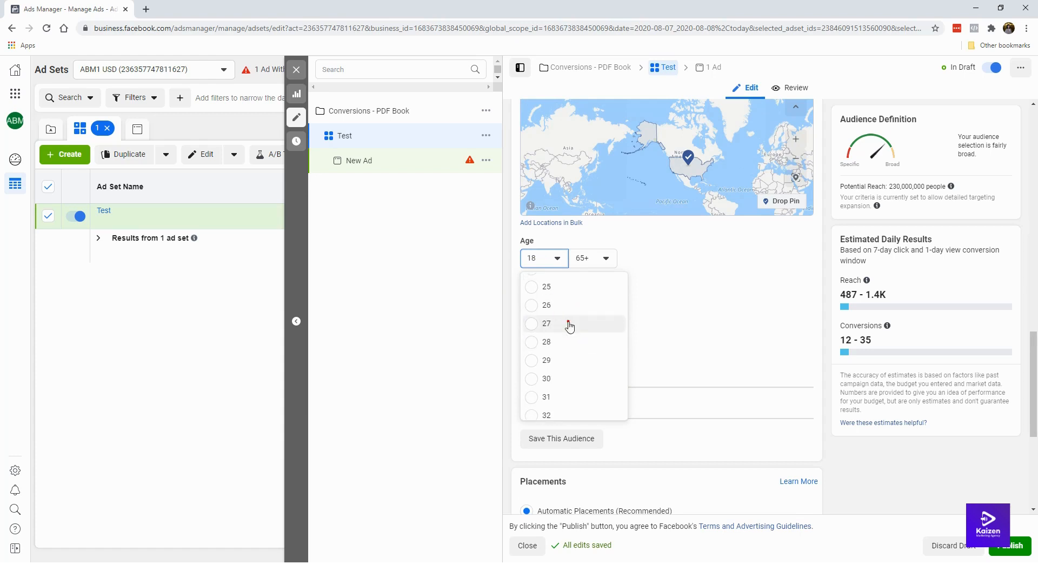
Set the maximum age of the audience to 55
left_click(596, 256)
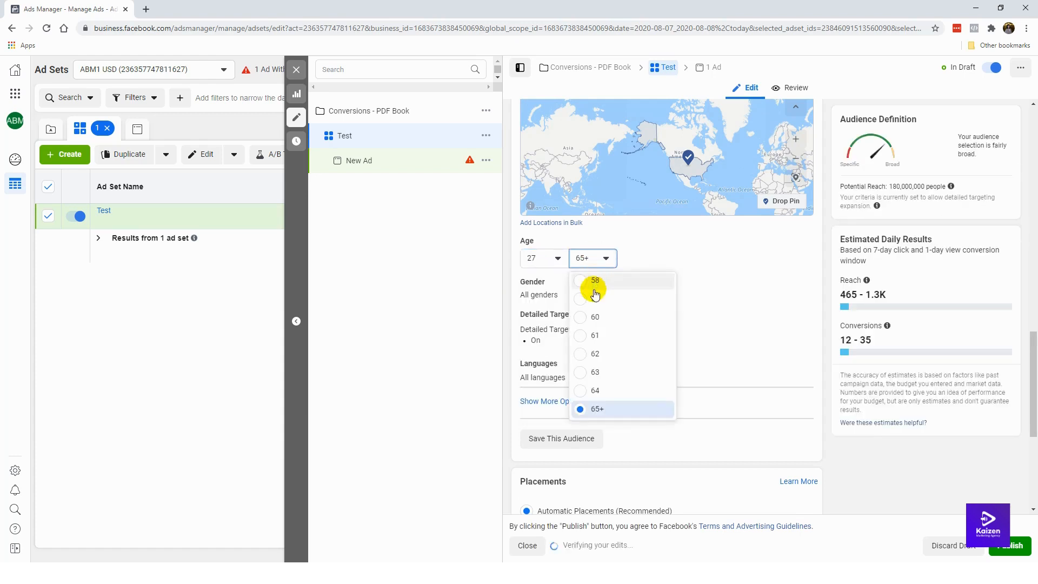
scroll(606, 320, "up", 3)
scroll(606, 321, "down", 3)
scroll(606, 322, "up", 2)
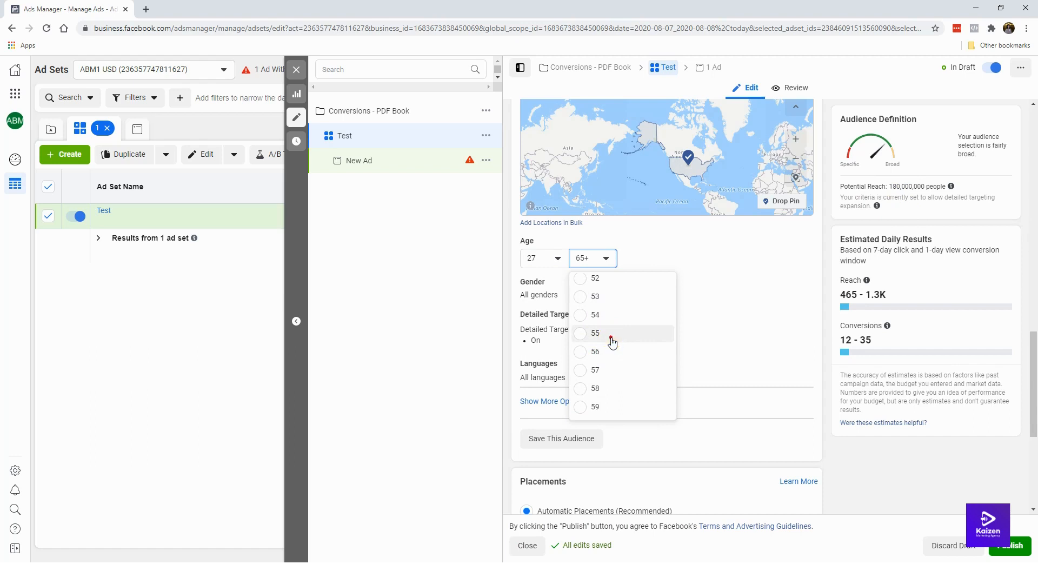
left_click(610, 335)
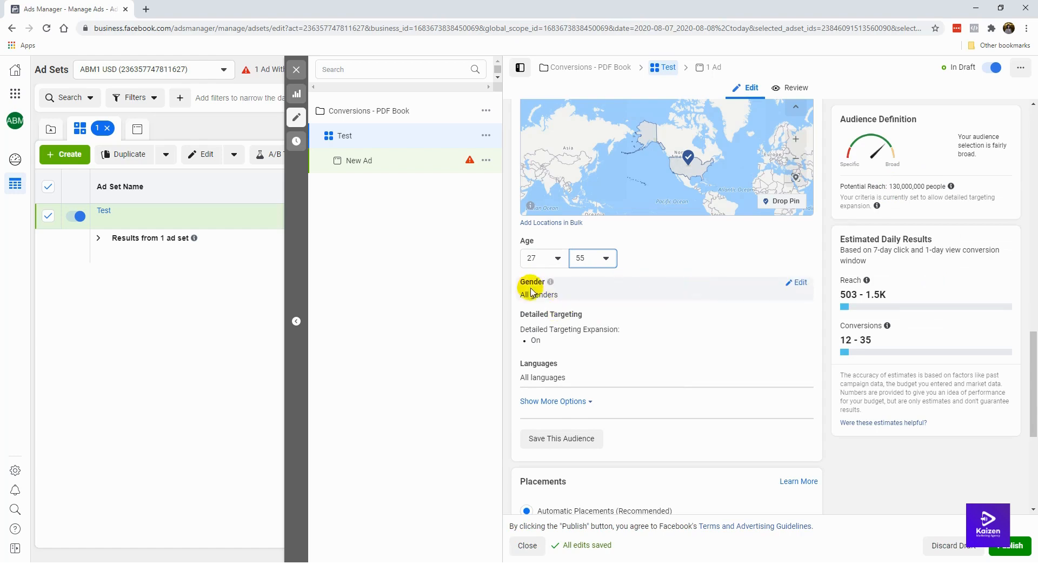
Switch the audience's gender targeting to Women and back to All
left_click(791, 280)
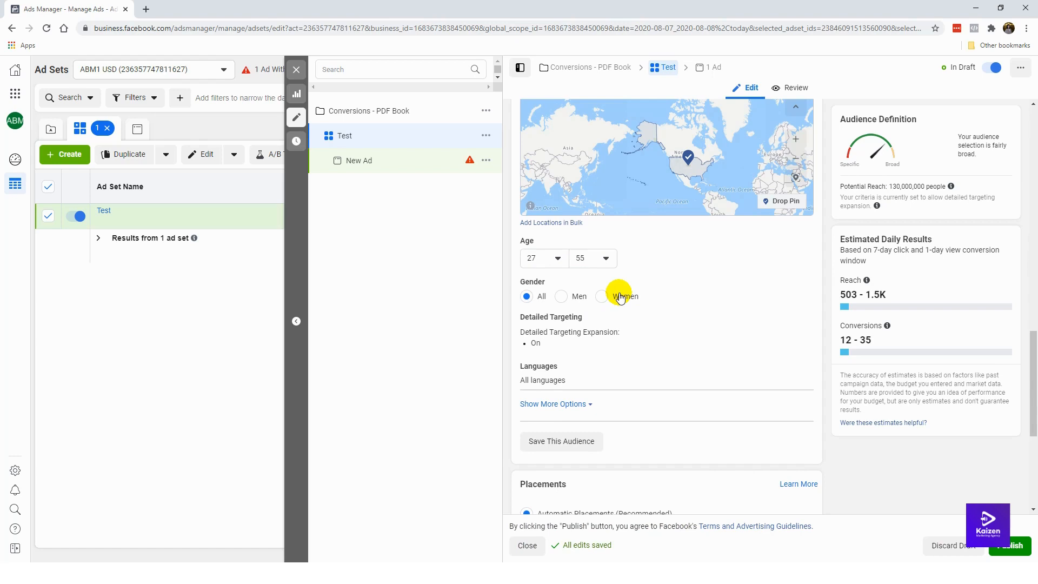
left_click(601, 296)
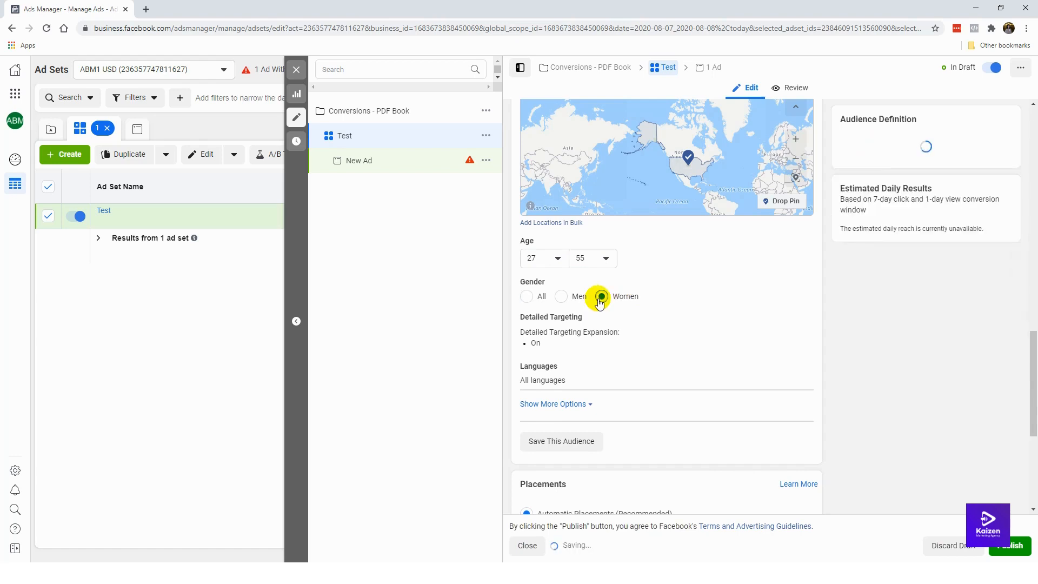
left_click(527, 297)
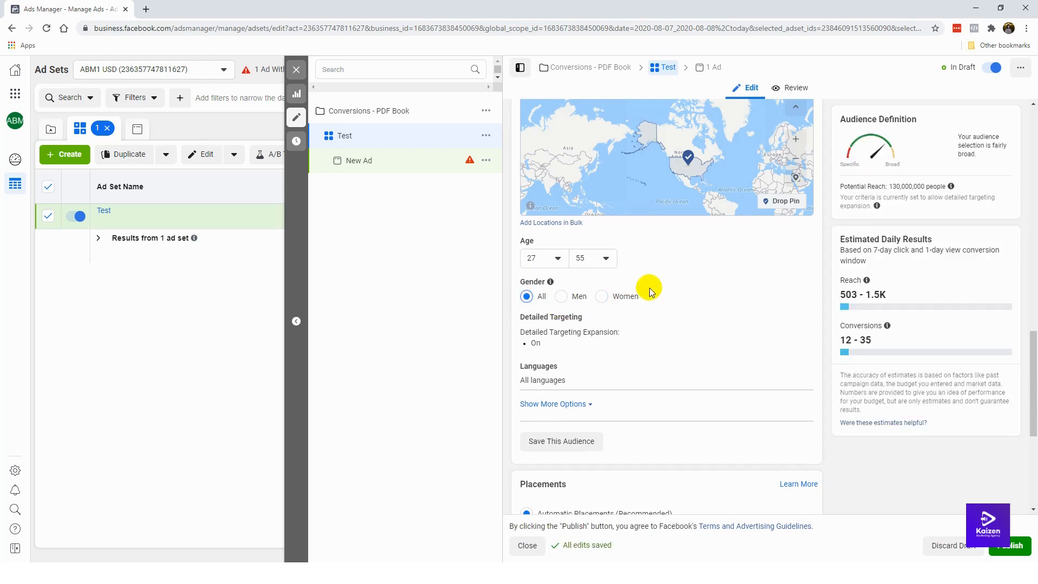
Open the Detailed Targeting settings for editing and turn off Detailed Targeting Expansion
mouse_move(557, 336)
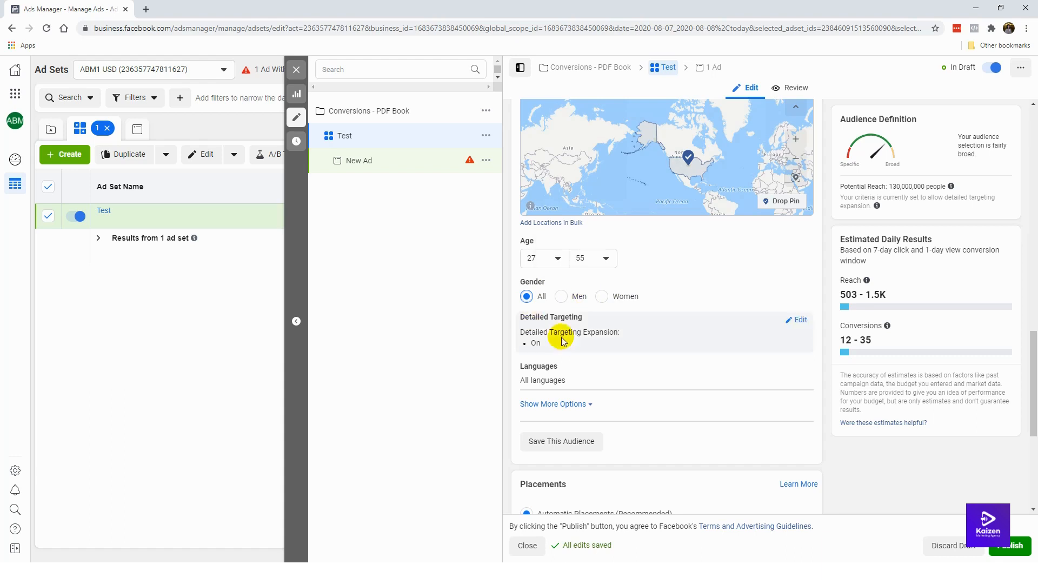
left_click(789, 323)
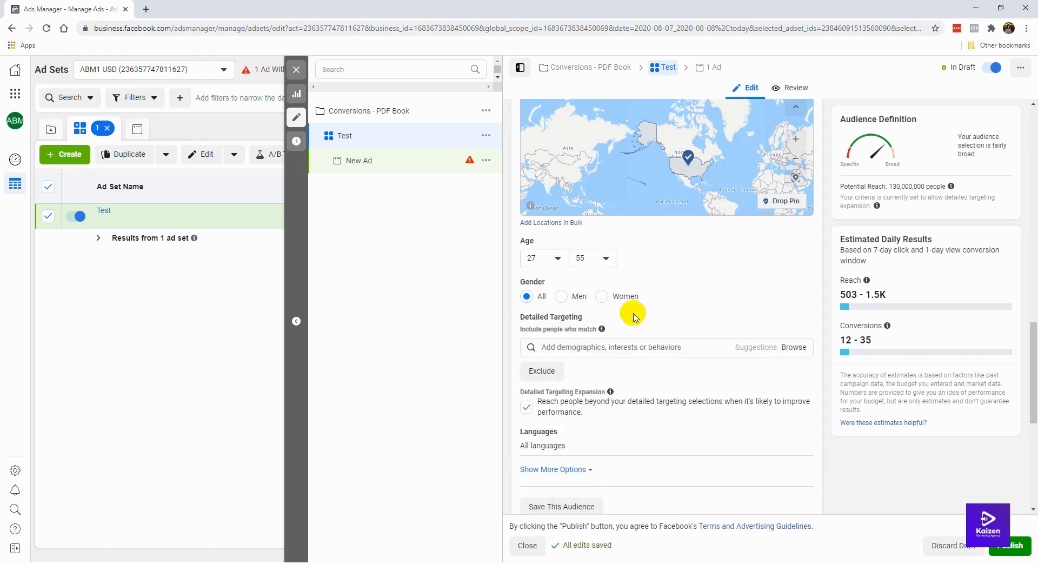
scroll(635, 316, "down", 2)
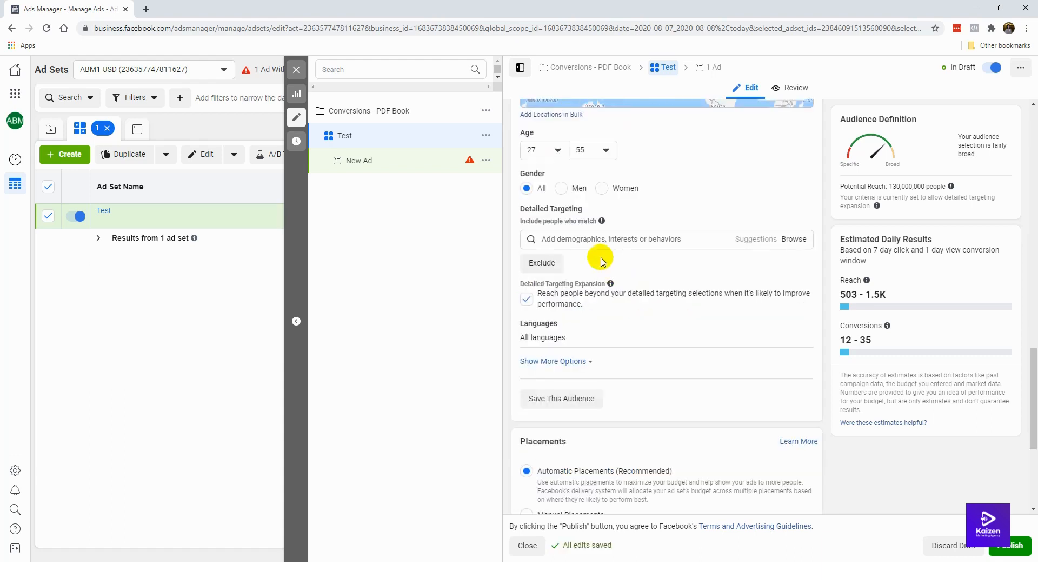
left_click(526, 299)
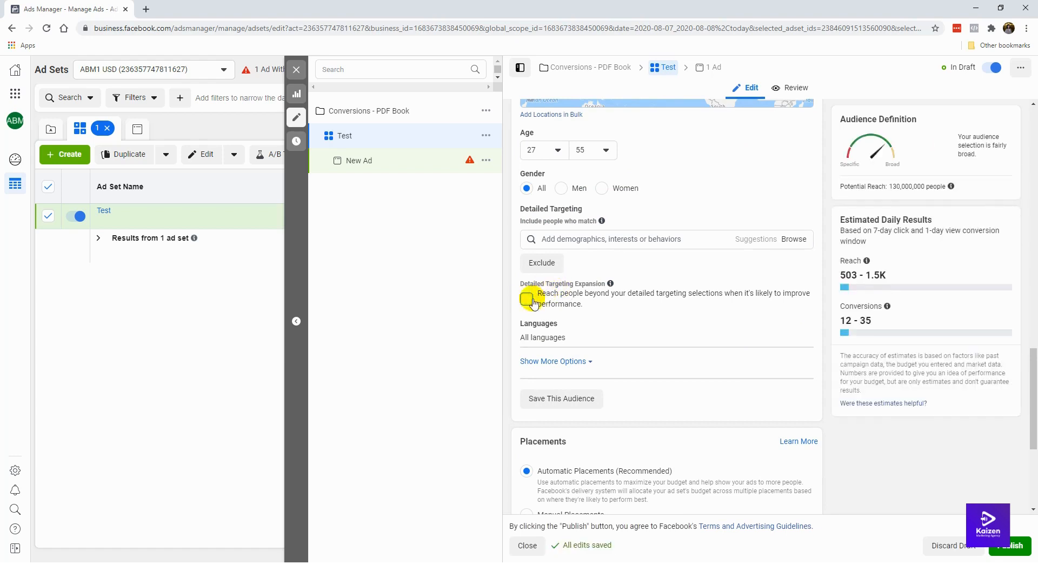
Restrict the audience's languages to English (All)
mouse_move(564, 331)
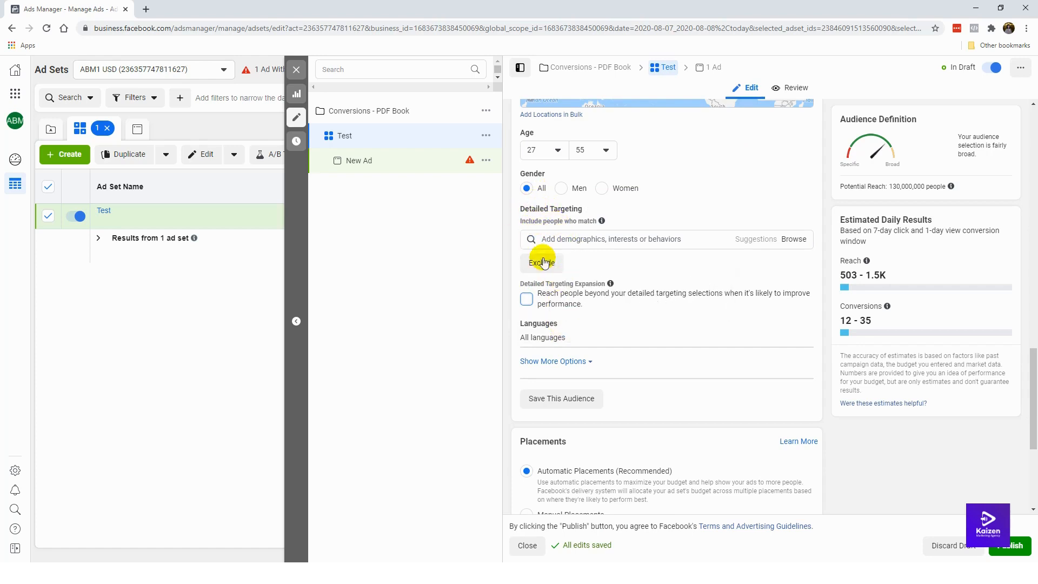
left_click(799, 328)
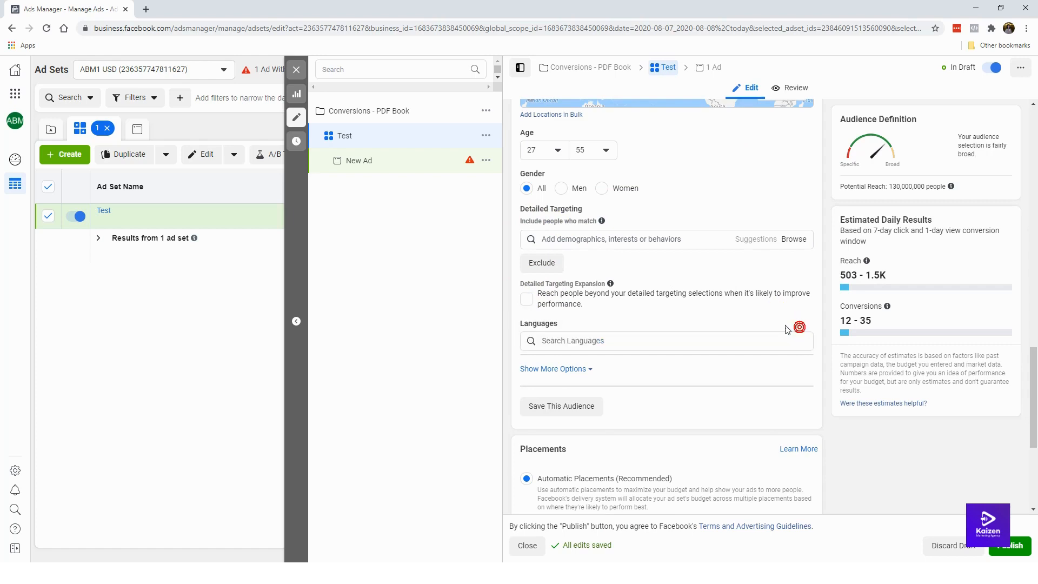
left_click(586, 342)
type("e")
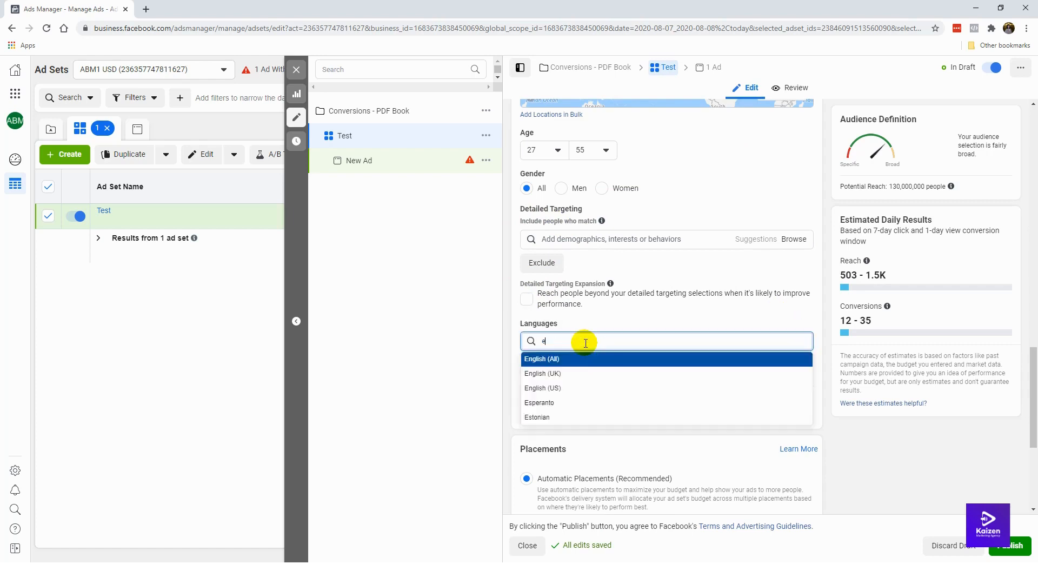
type("ng")
left_click(584, 358)
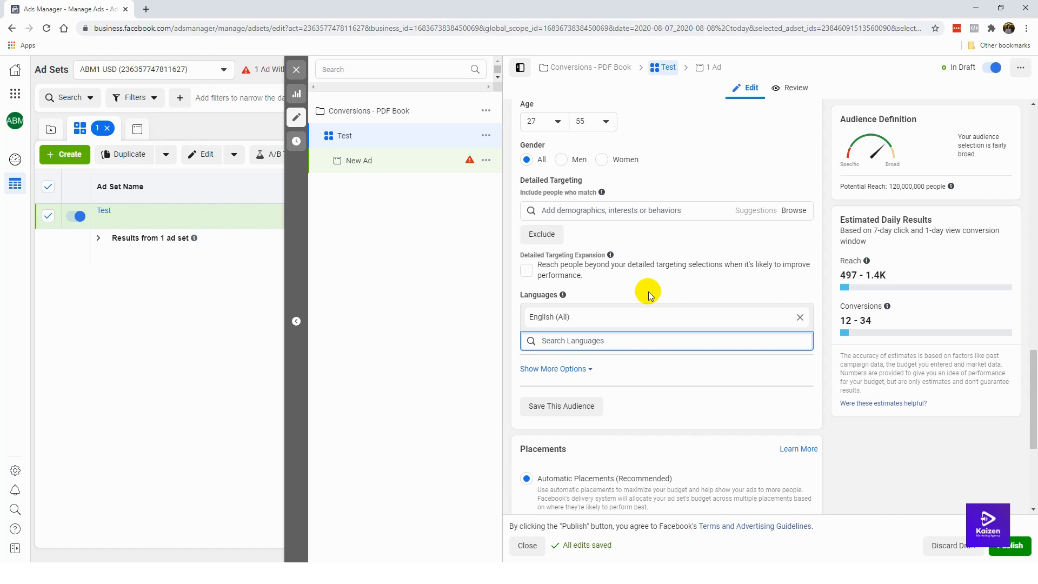
Reveal the additional audience options to check the Connections setting, and hide them again
left_click(571, 368)
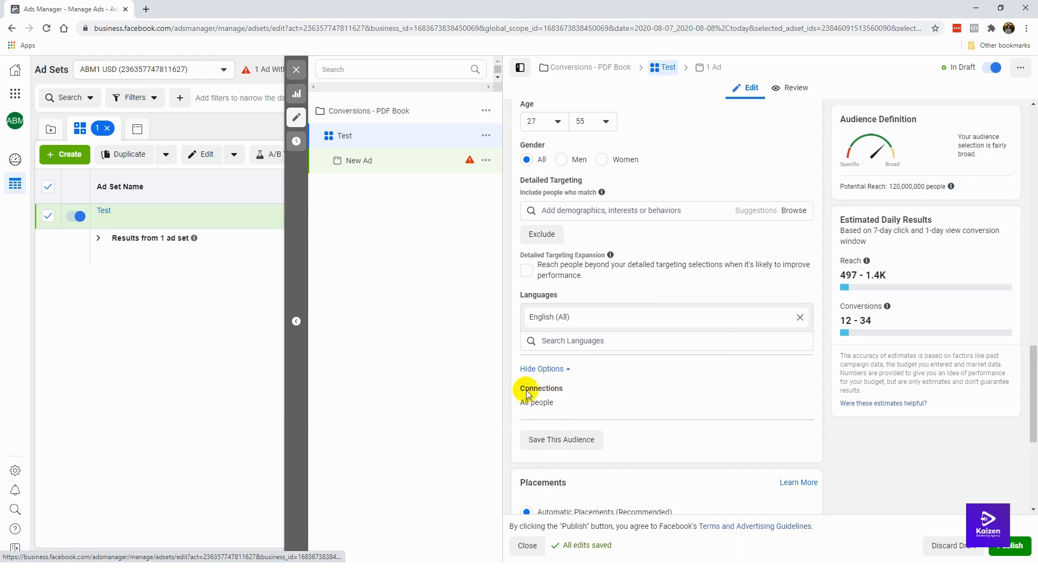
left_click(540, 368)
scroll(667, 251, "up", 1)
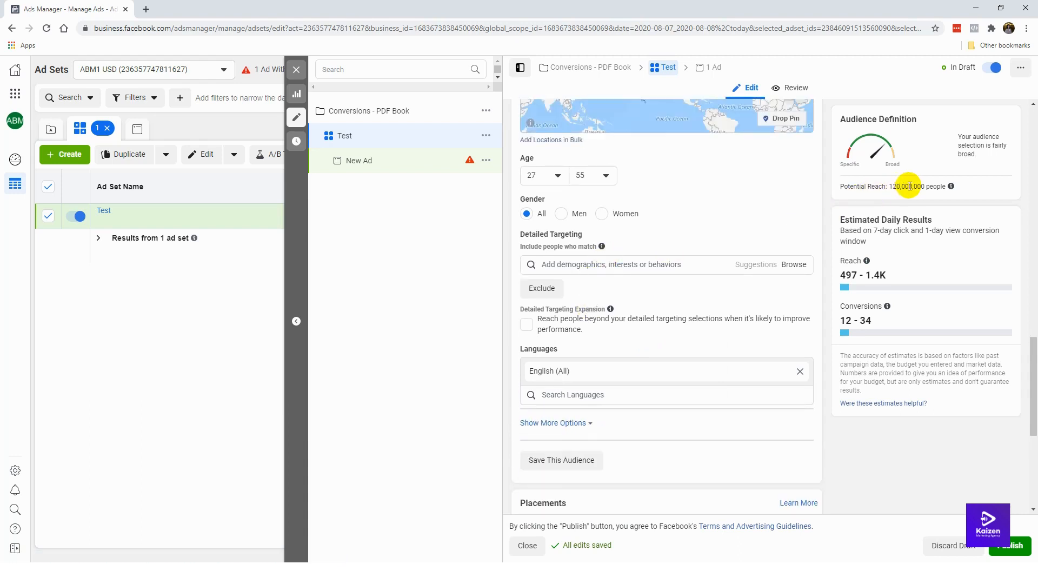
Search the detailed targeting for "digital marketing" and add the Digital marketing interest to the audience
left_click(643, 261)
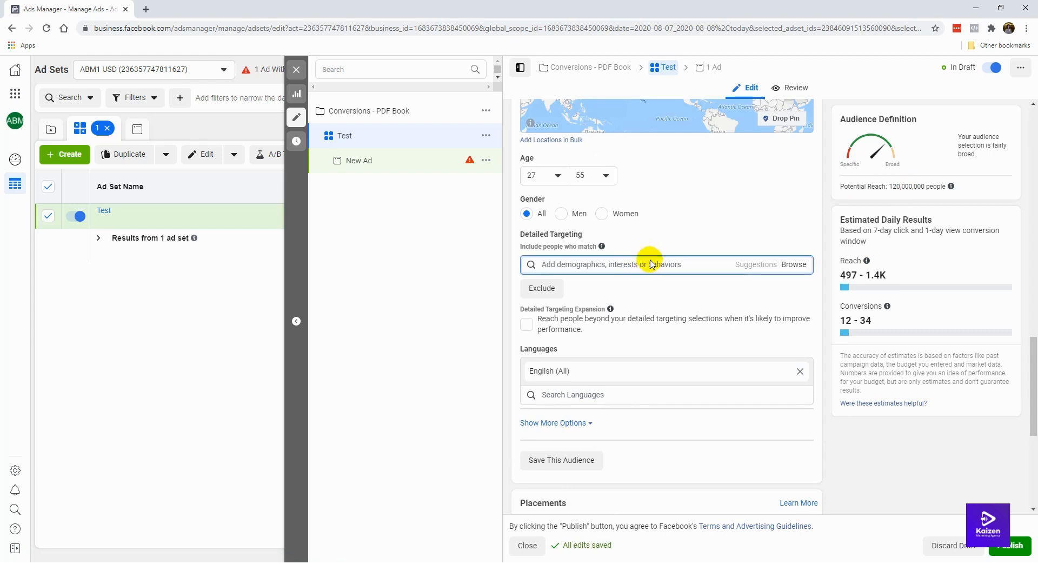
scroll(650, 259, "up", 2)
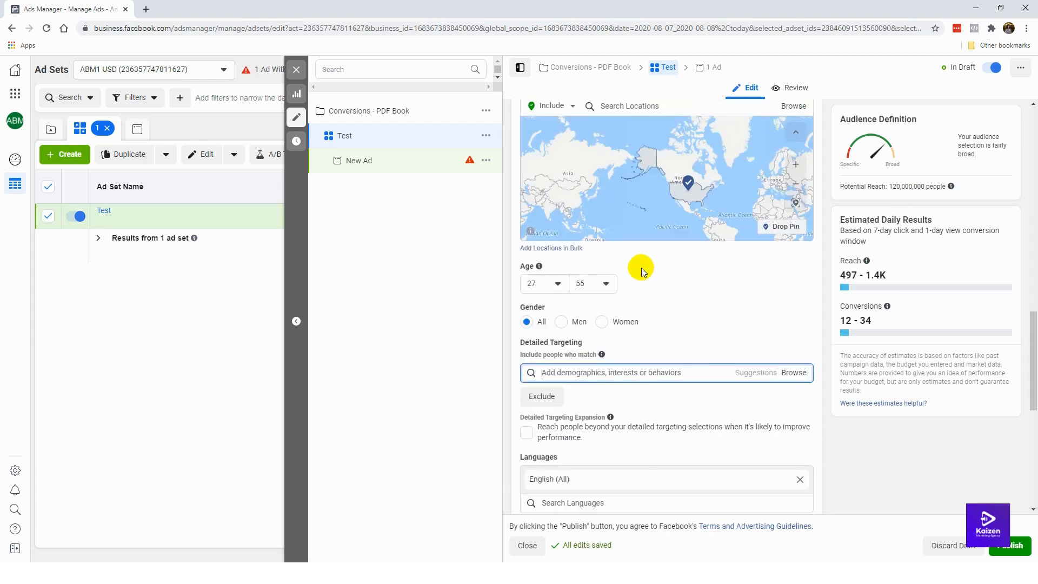
scroll(544, 349, "down", 1)
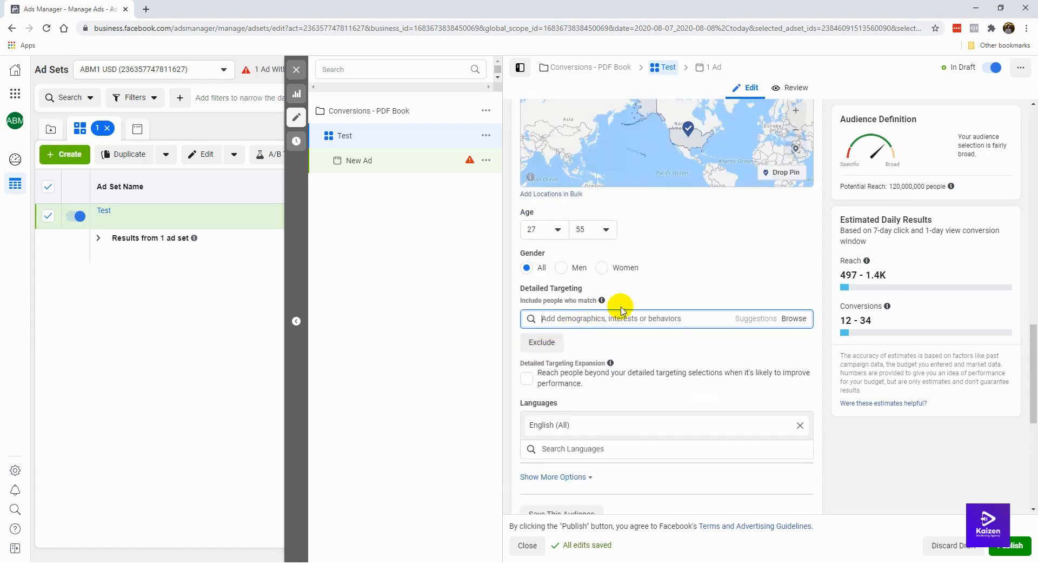
mouse_move(603, 303)
type("digital marketi")
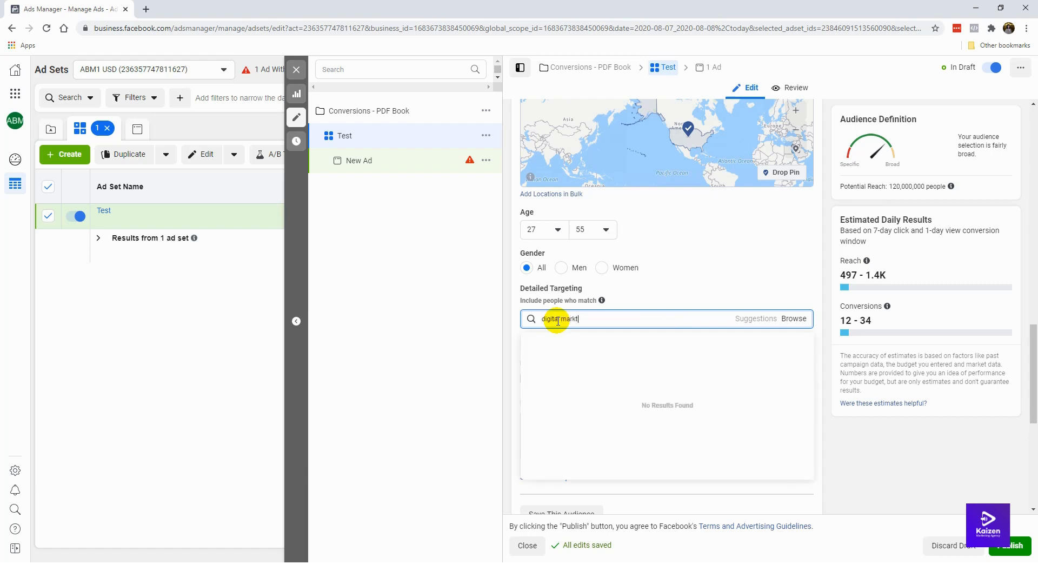
type("ng")
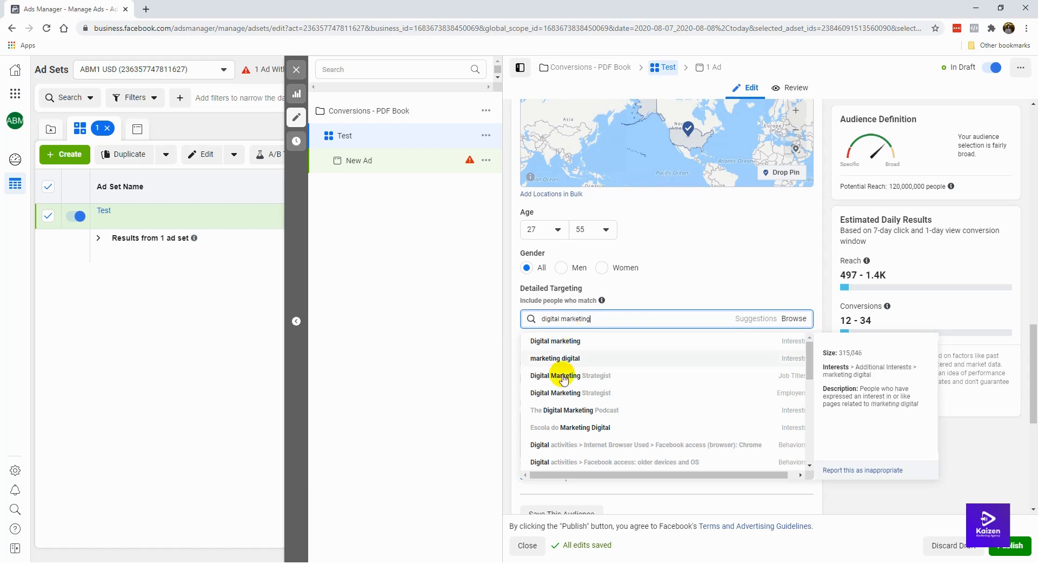
left_click(575, 343)
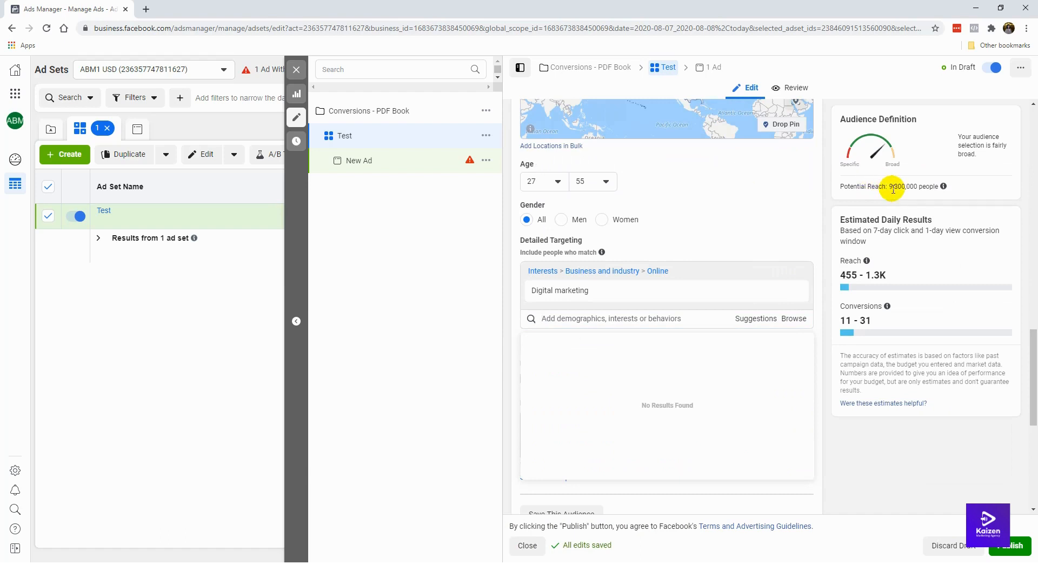
Add the suggested interest Social media marketing to the detailed targeting
mouse_move(674, 293)
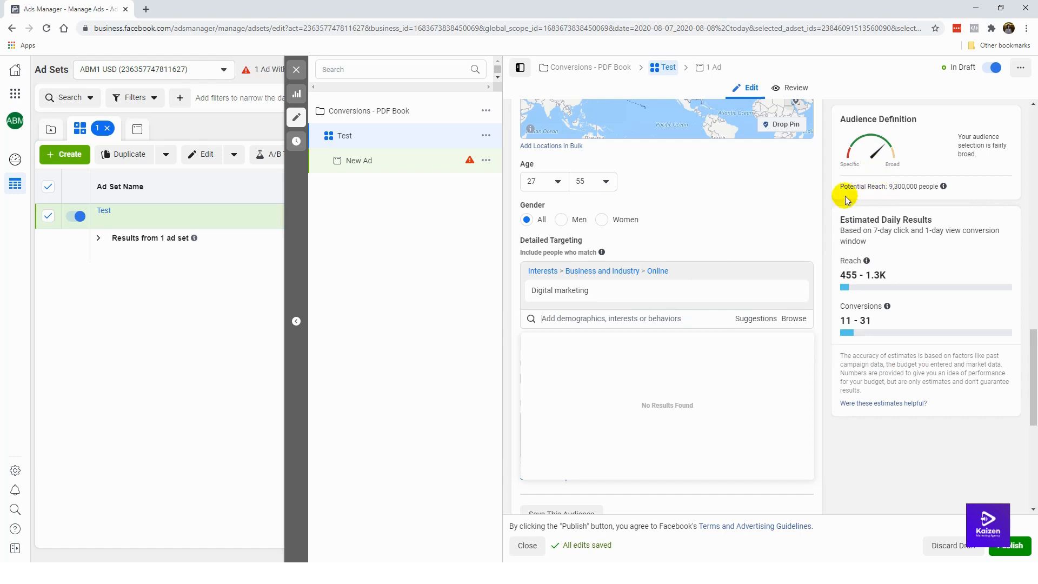
left_click(755, 322)
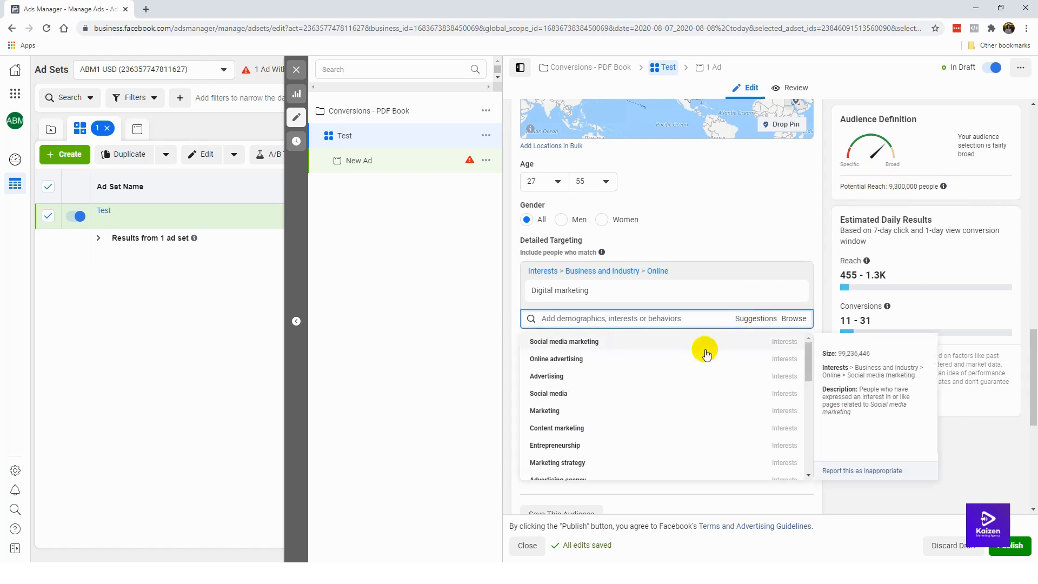
left_click(597, 346)
left_click(766, 213)
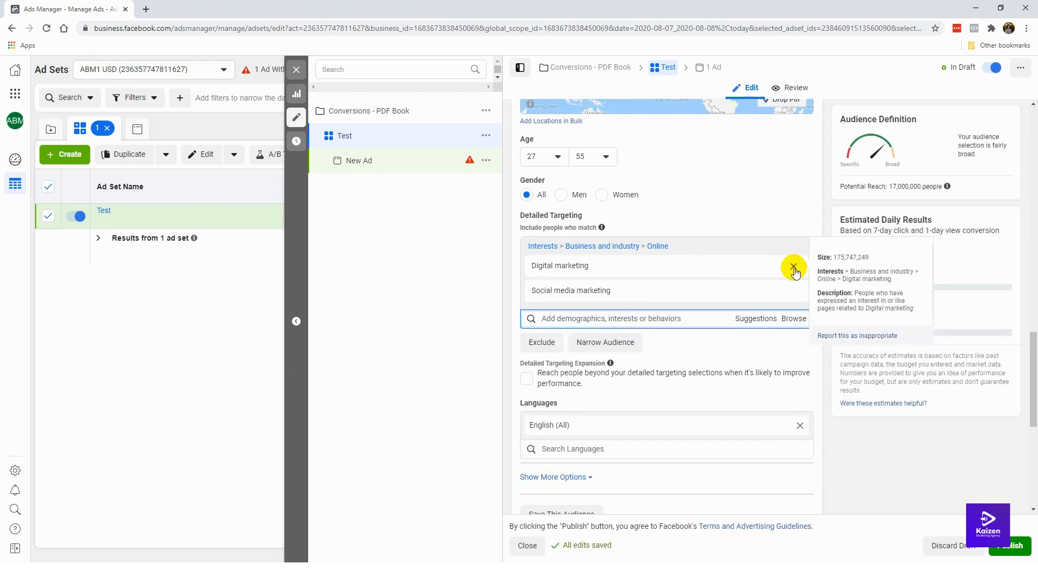
Remove the Digital marketing interest from the audience's detailed targeting
left_click(794, 267)
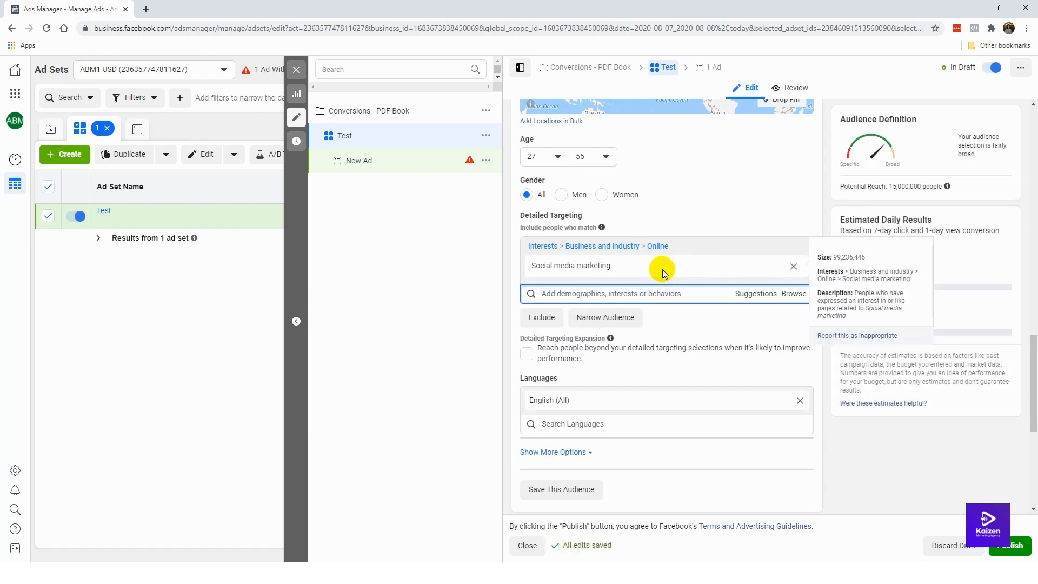
left_click(657, 293)
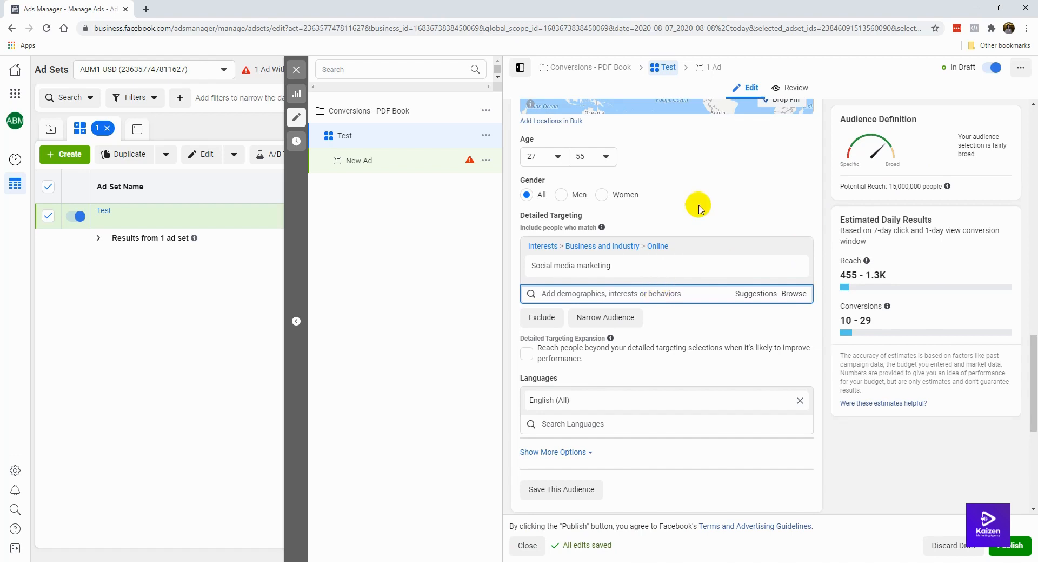
scroll(696, 203, "up", 5)
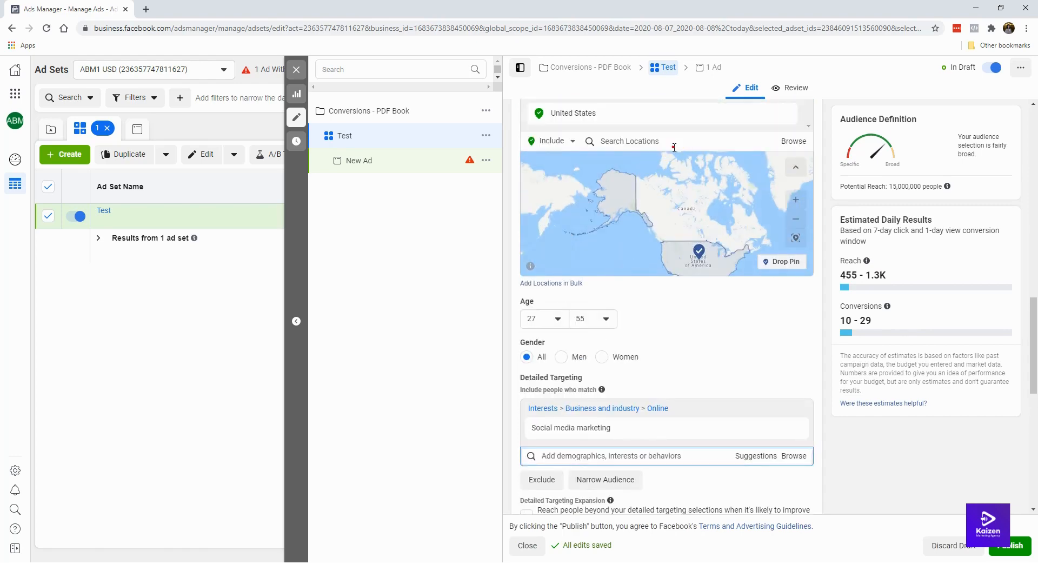
Search the audience locations for "california" and change the targeted location to California, United States
left_click(674, 146)
type("california")
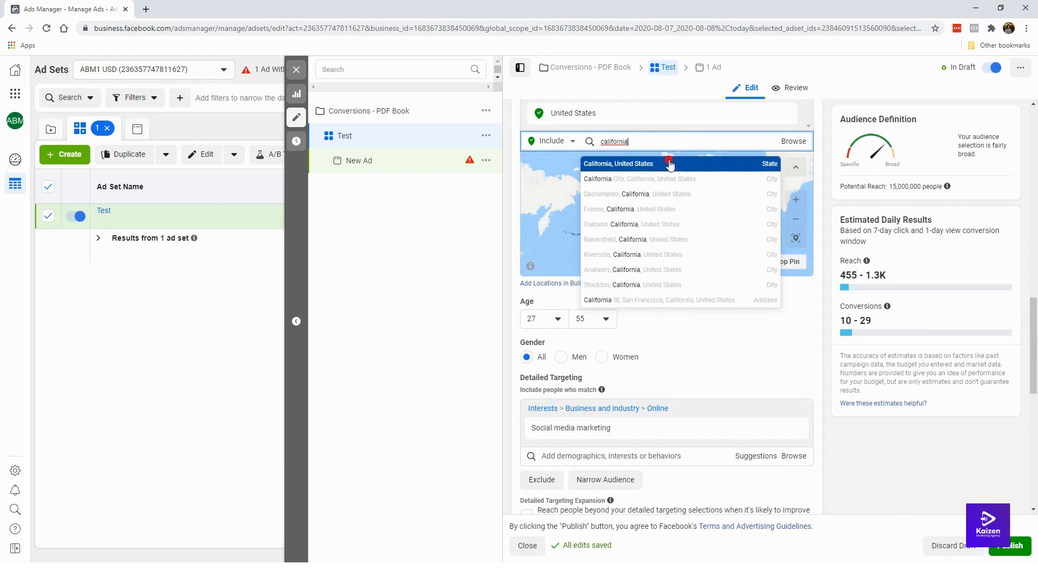
left_click(671, 164)
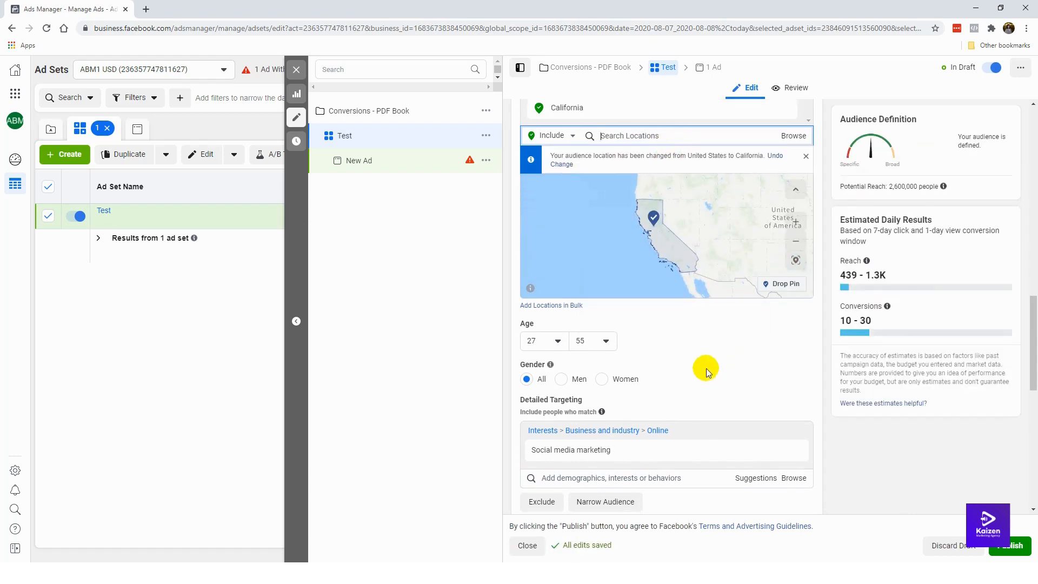
Replace the Social media marketing interest with the suggested Digital marketing interest in the detailed targeting
scroll(703, 368, "down", 1)
left_click(742, 431)
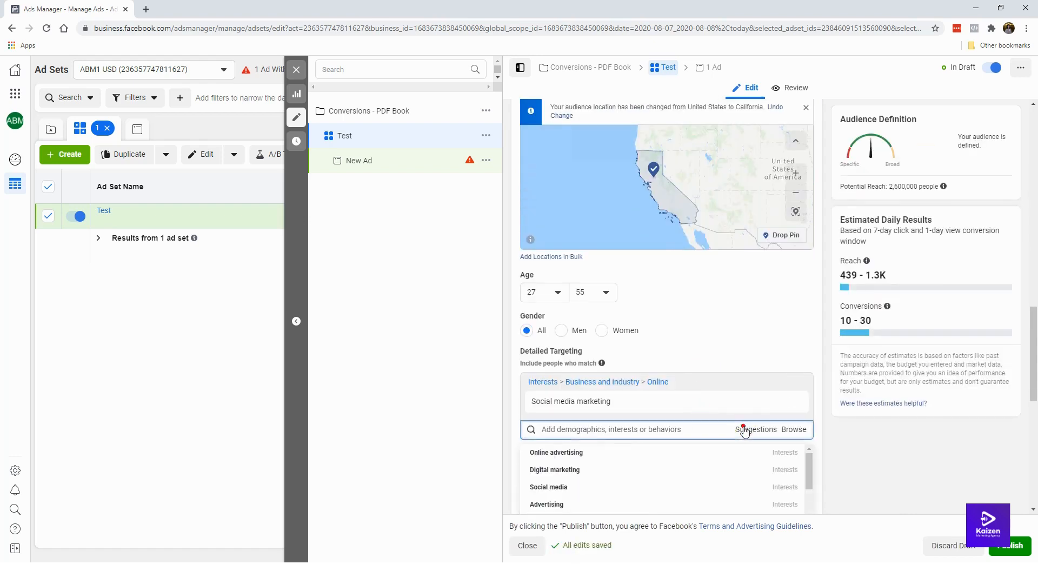
left_click(695, 468)
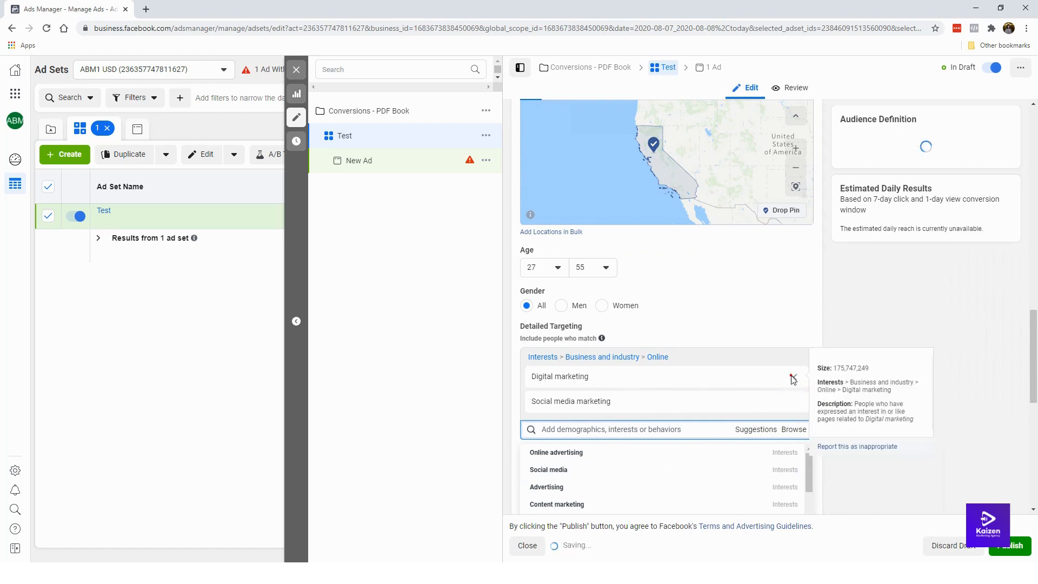
left_click(796, 377)
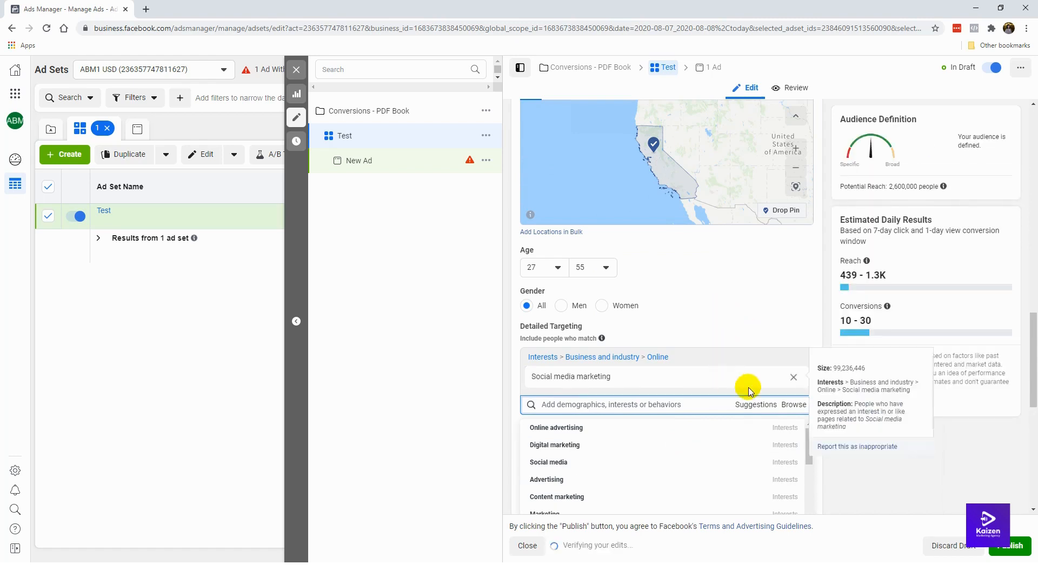
left_click(687, 446)
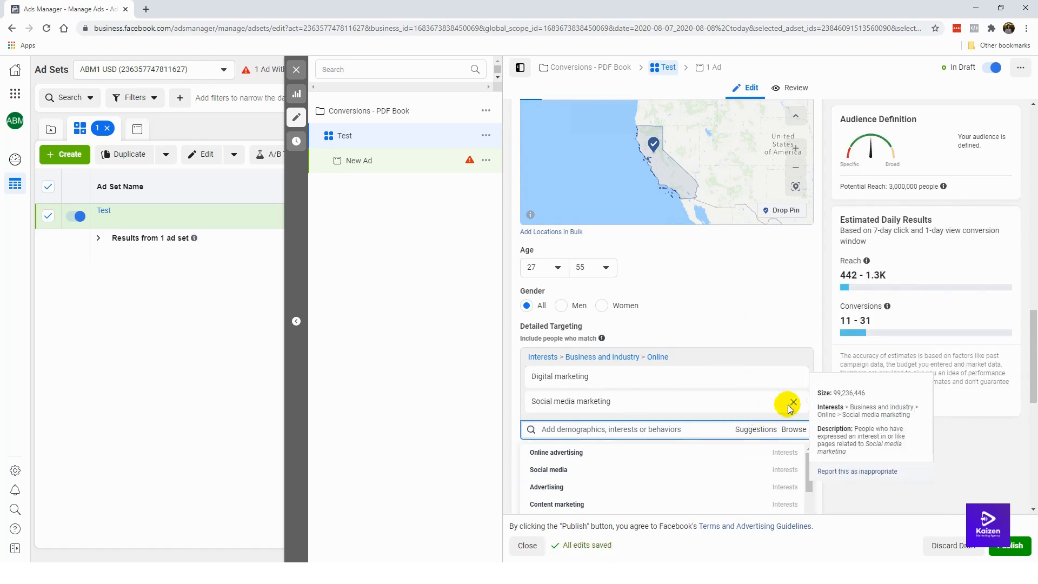
left_click(792, 401)
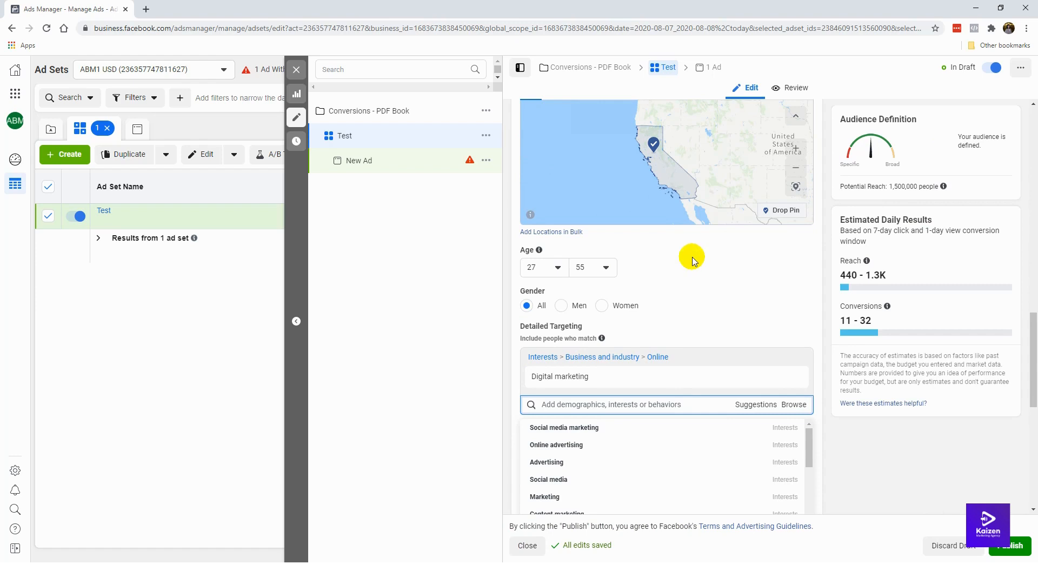
Set the audience's minimum age to 30
left_click(593, 267)
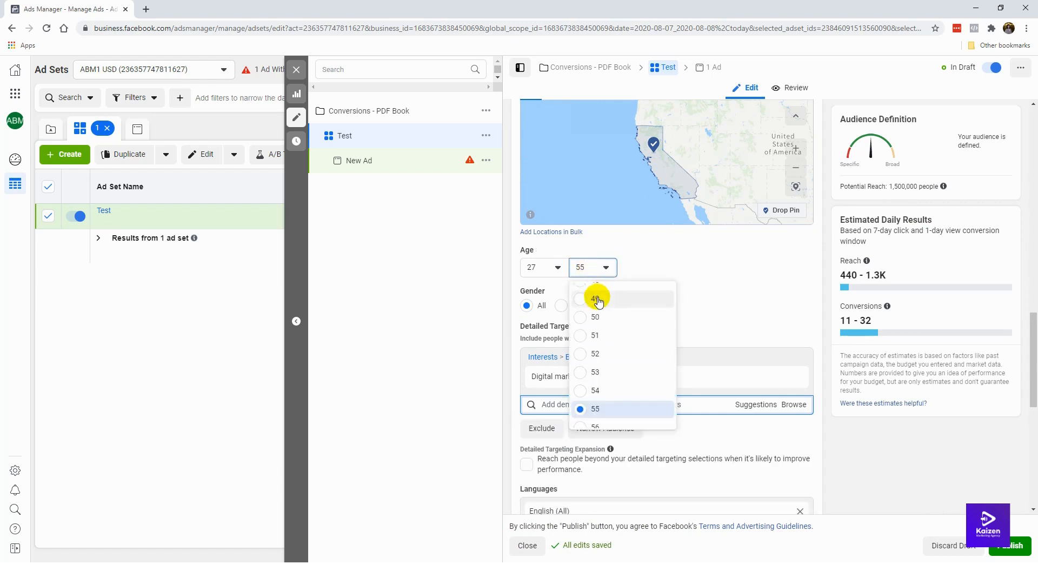
left_click(551, 268)
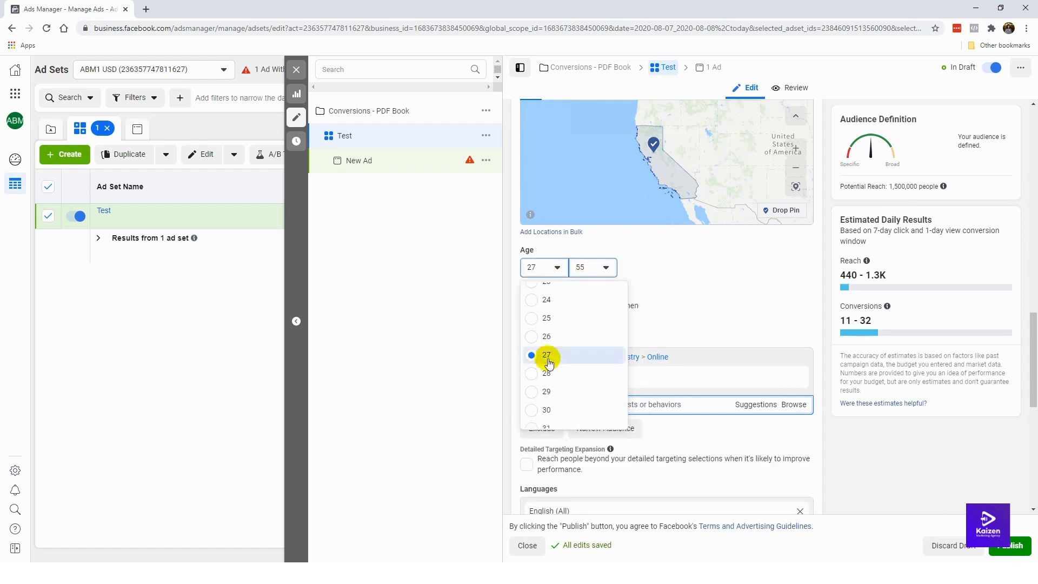
left_click(551, 410)
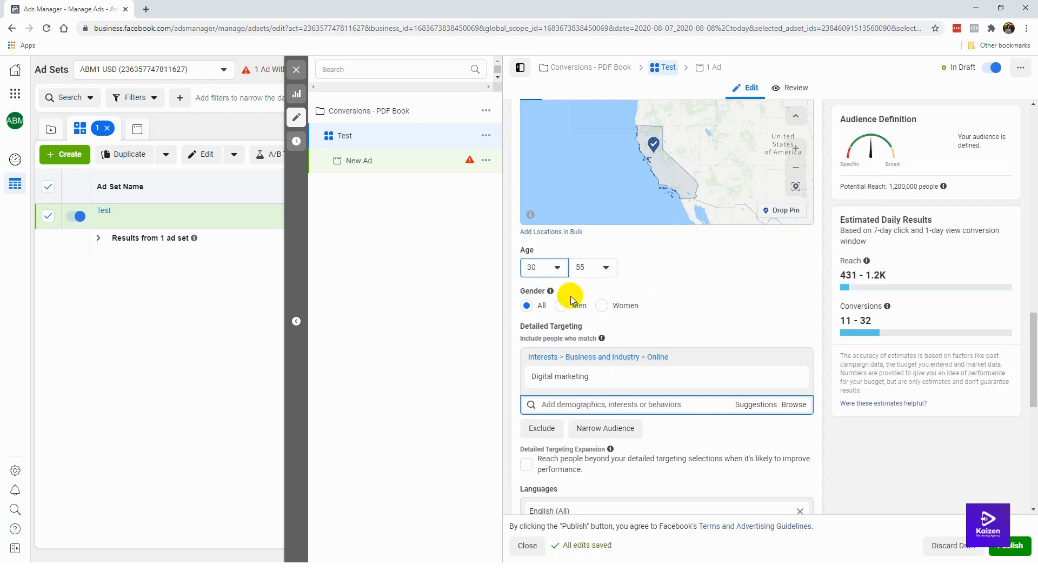
left_click(478, 334)
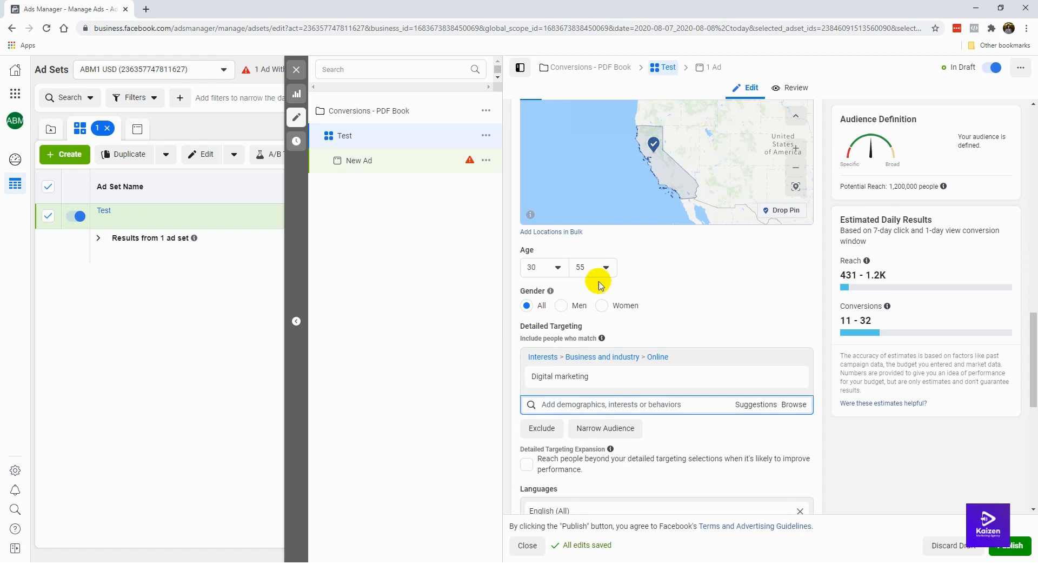
Examine the ad set's detailed targeting, language, placement and optimization settings
mouse_move(551, 375)
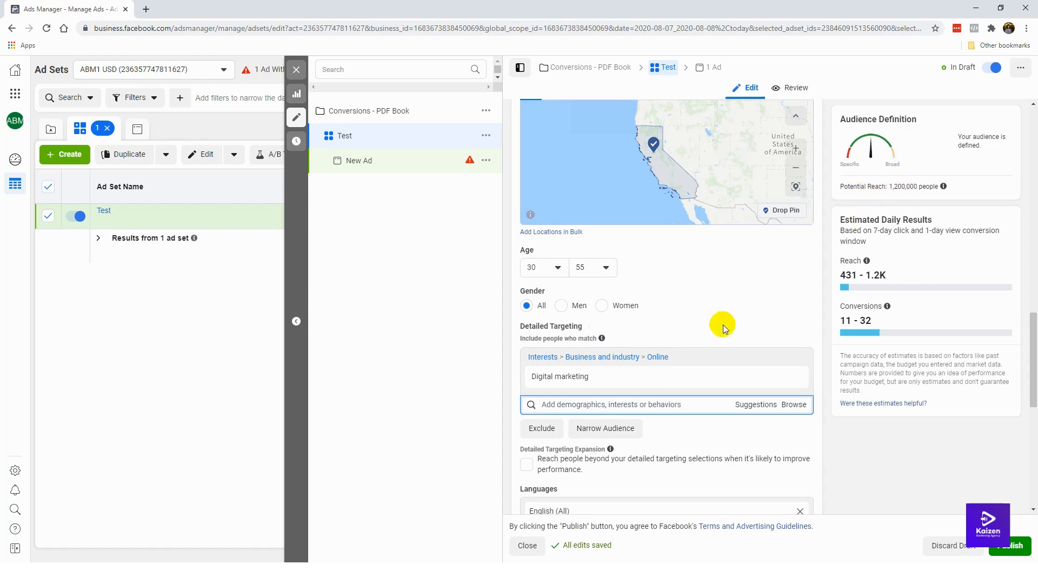
scroll(677, 417, "down", 5)
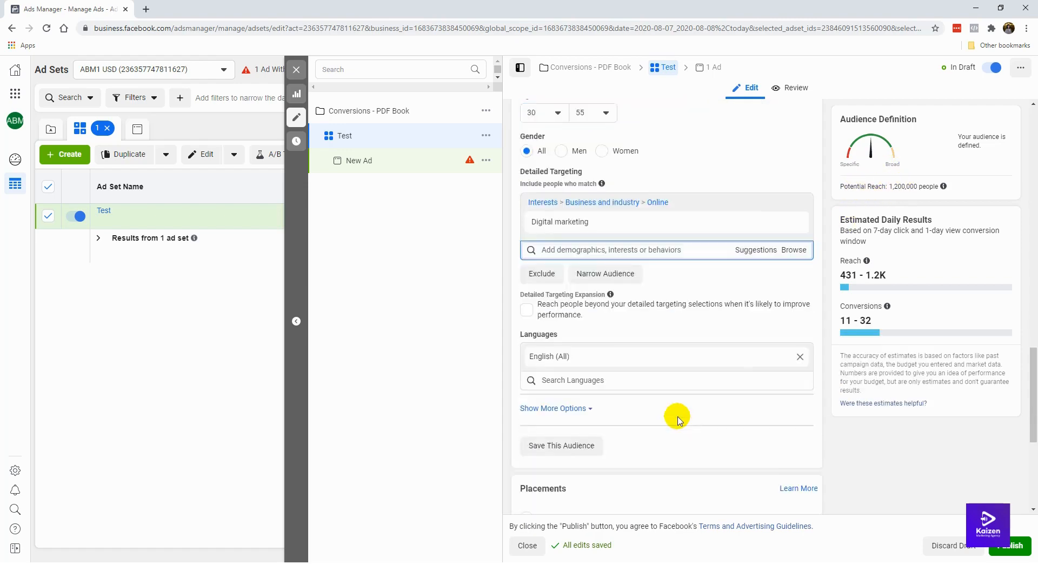
scroll(673, 378, "down", 2)
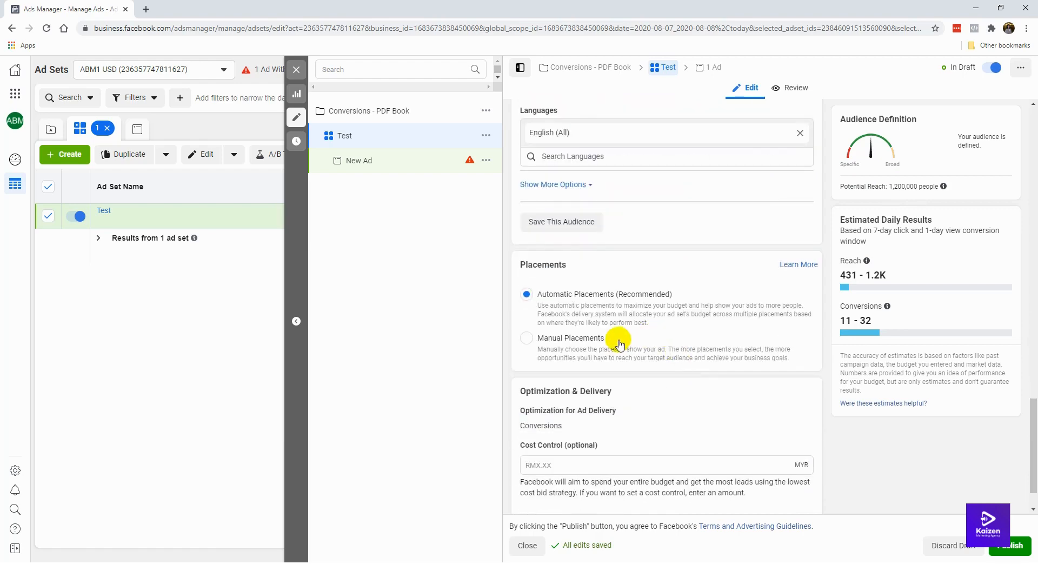
scroll(623, 332, "down", 1)
scroll(635, 270, "up", 1)
scroll(645, 216, "up", 7)
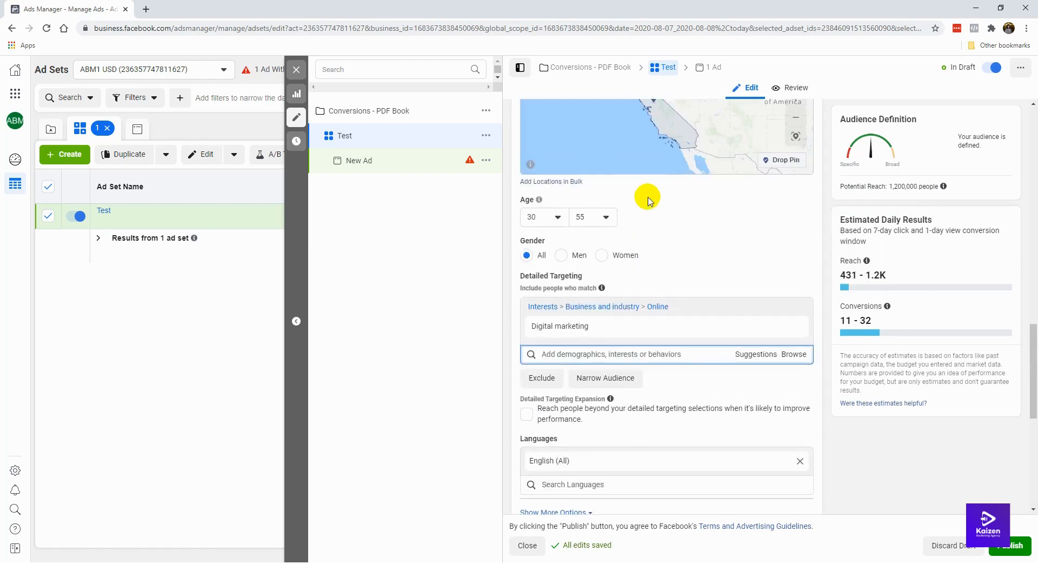
scroll(686, 121, "up", 2)
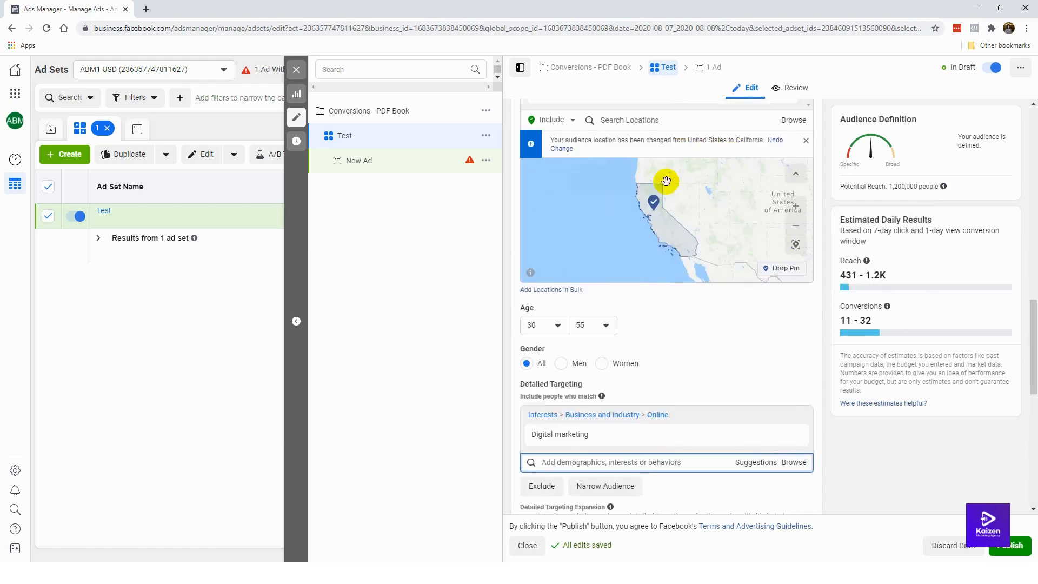
Search the audience locations for "united states" and set the targeted location to the United States as a country
mouse_move(604, 381)
scroll(712, 372, "up", 2)
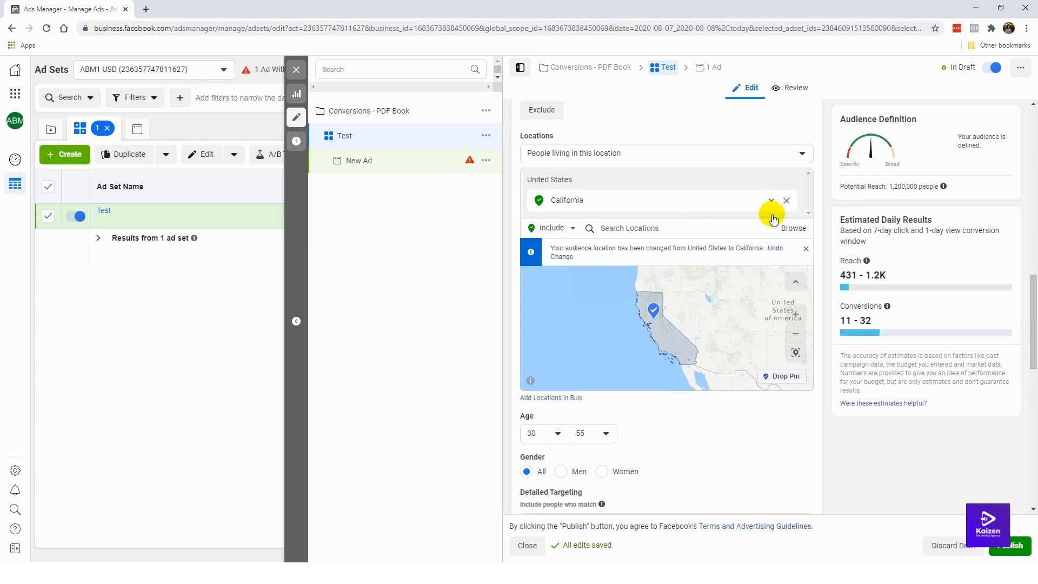
left_click(722, 227)
type("united states")
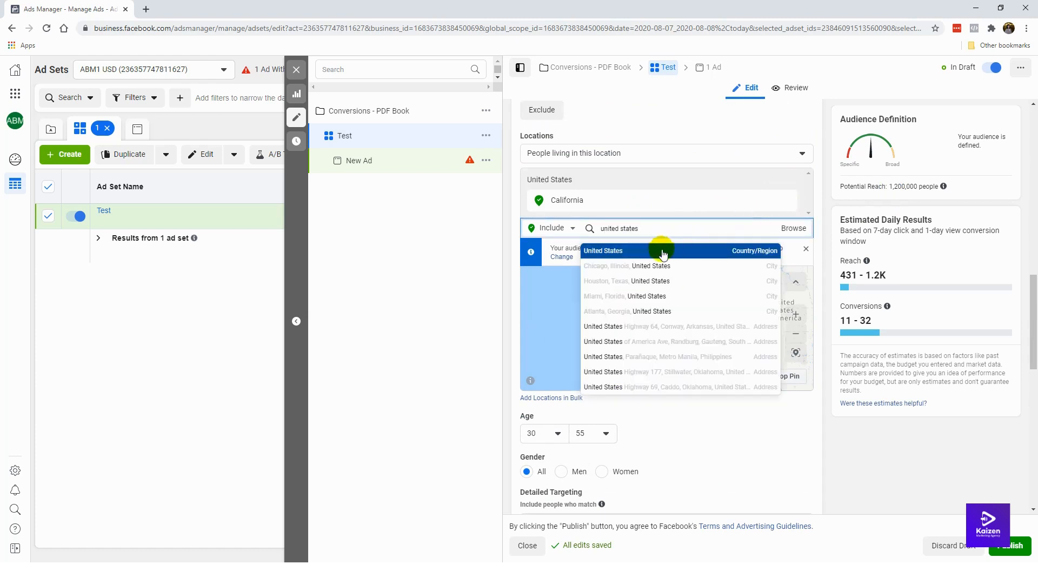
left_click(657, 248)
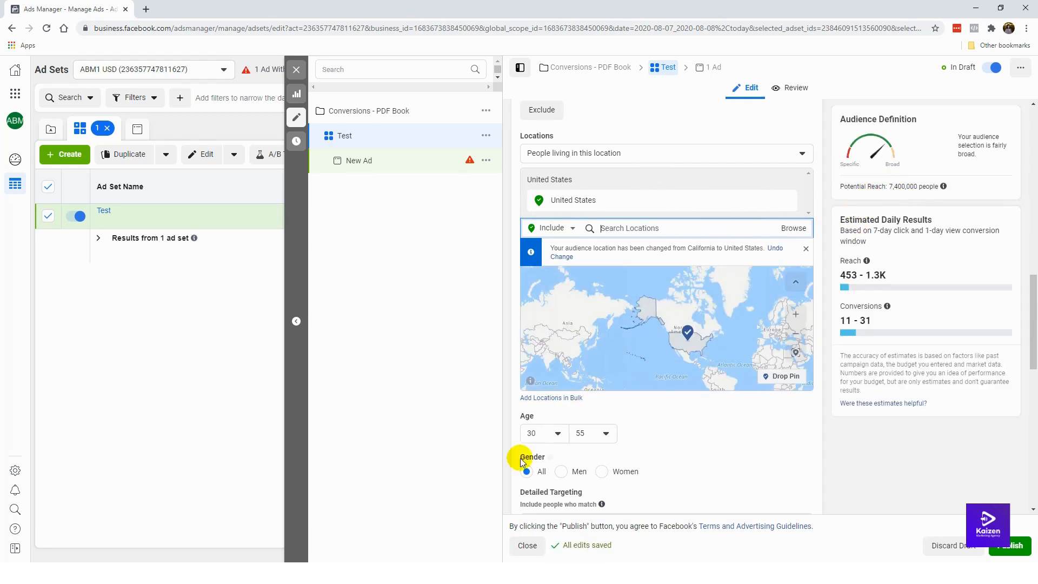
Add the Gary Vaynerchuk interest to the detailed targeting and remove the Digital marketing interest
scroll(536, 433, "down", 1)
scroll(543, 384, "down", 2)
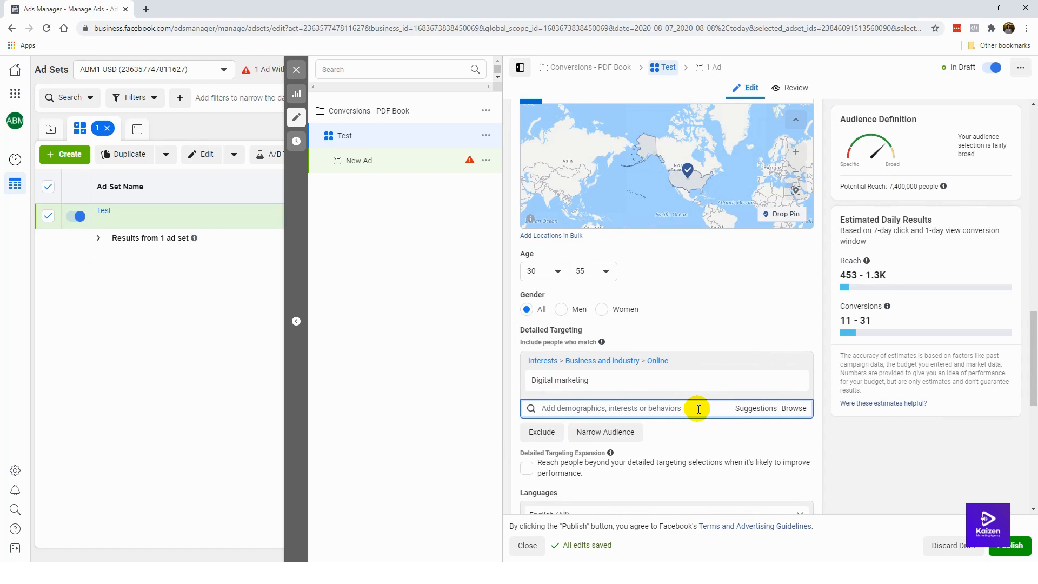
type("gary vaynerchuk")
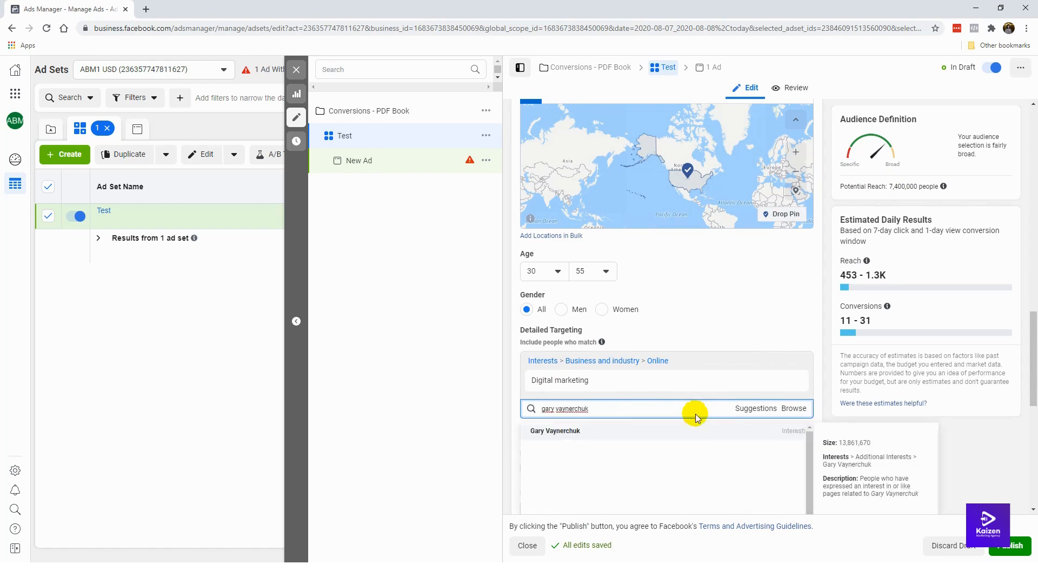
left_click(687, 428)
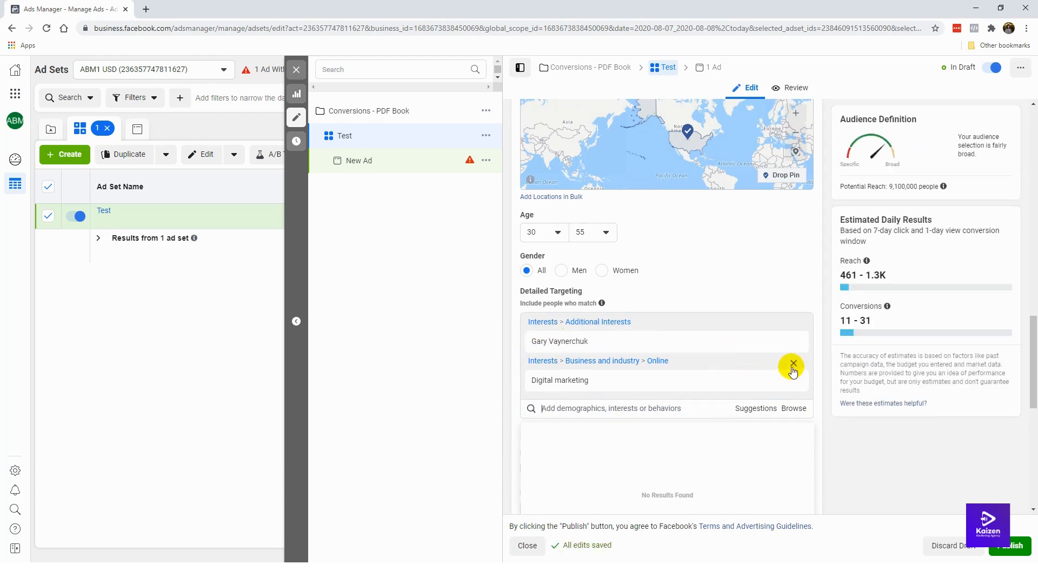
left_click(793, 366)
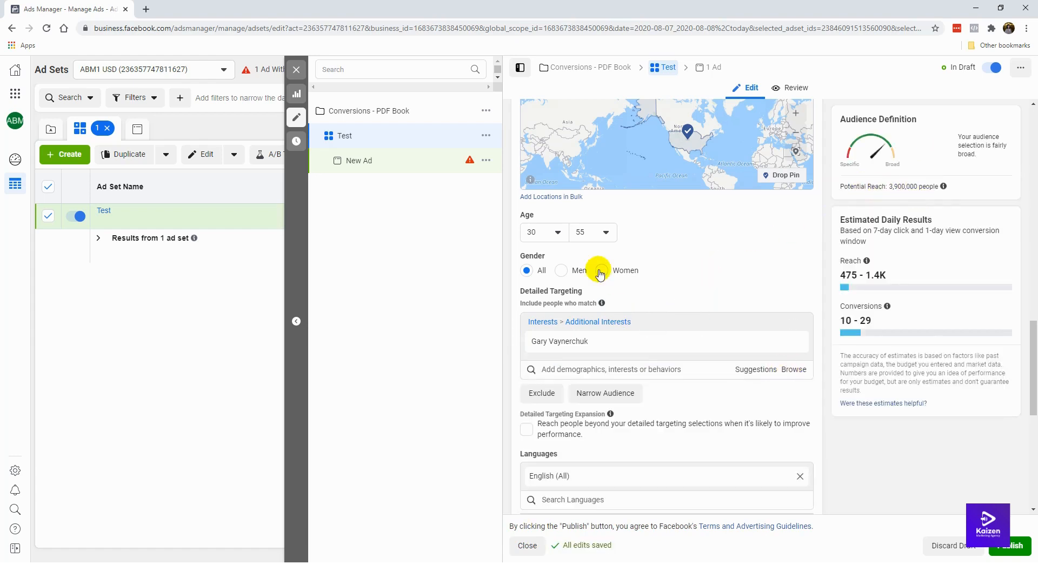
Add the suggested interest Grant Cardone to the audience's detailed targeting
left_click(753, 369)
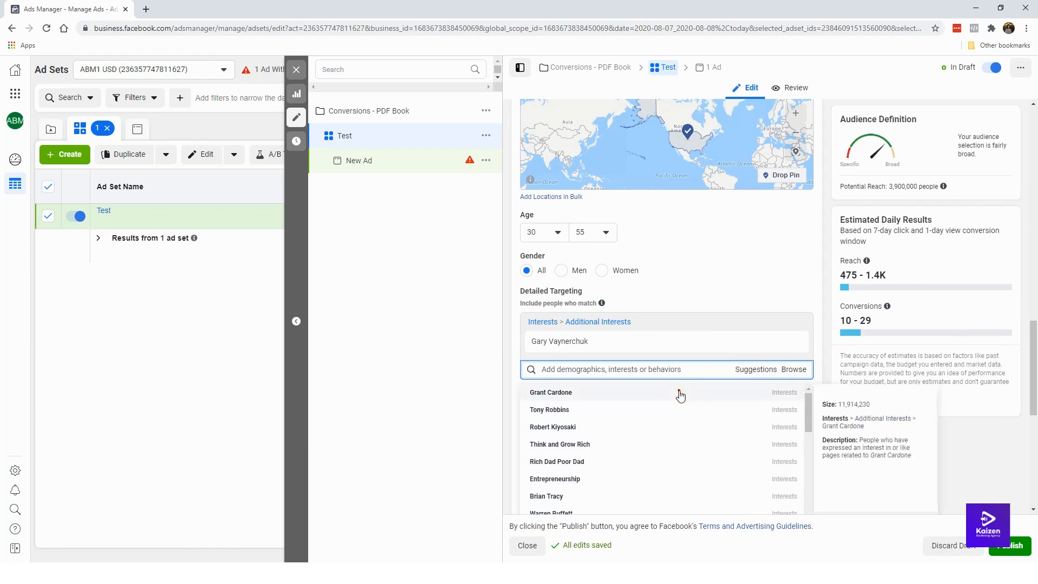
left_click(684, 393)
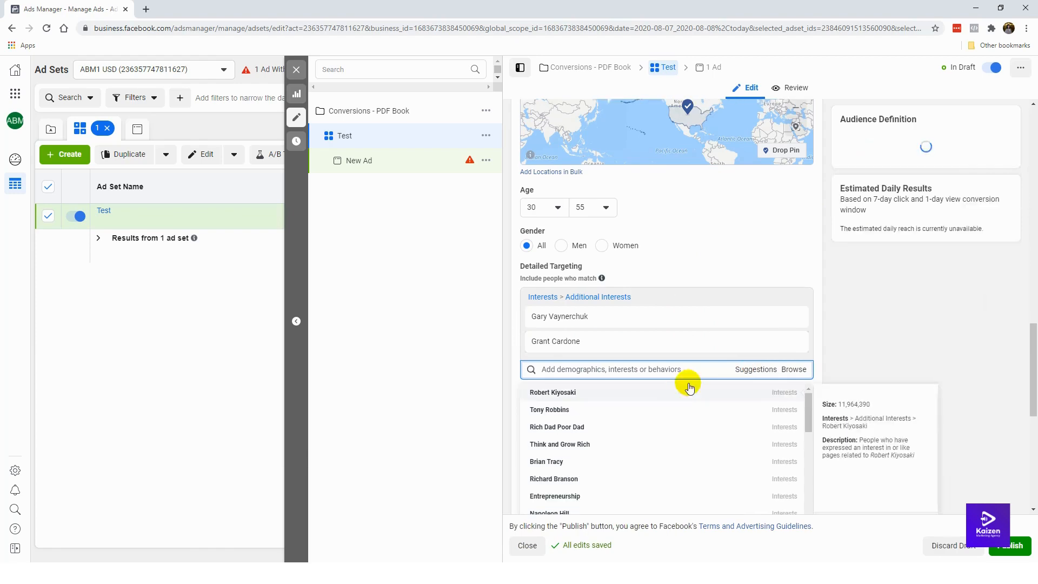
left_click(749, 272)
scroll(746, 281, "up", 3)
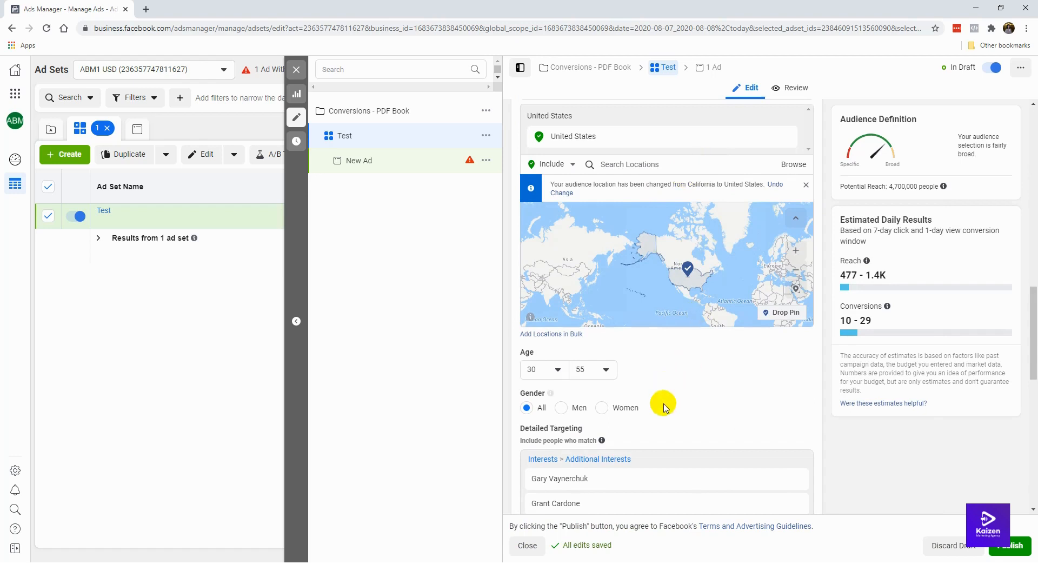
Search for and add the Email marketing interest, and remove the Gary Vaynerchuk and Grant Cardone interests from the detailed targeting
scroll(664, 404, "down", 2)
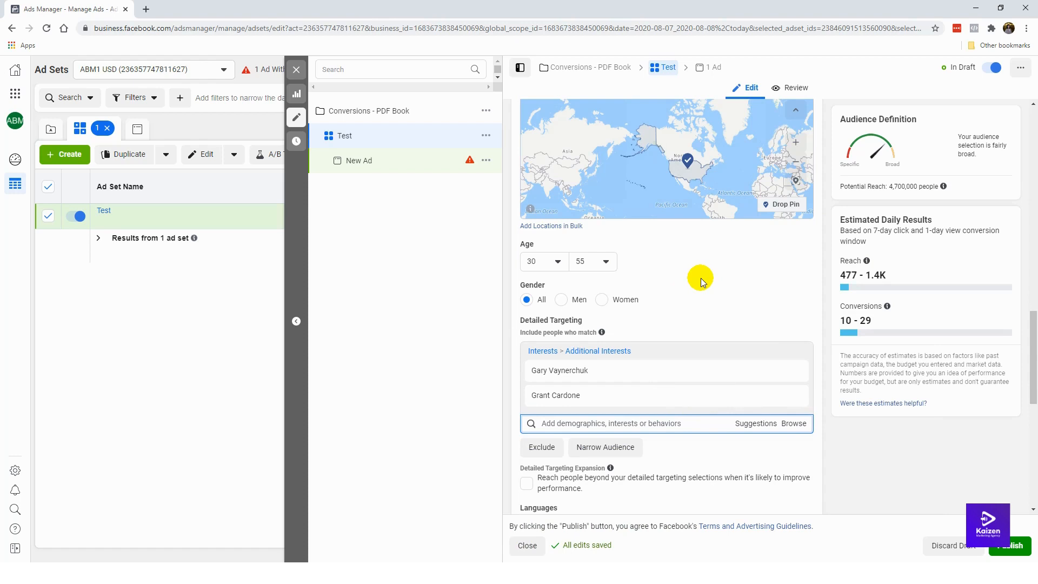
scroll(697, 314, "down", 2)
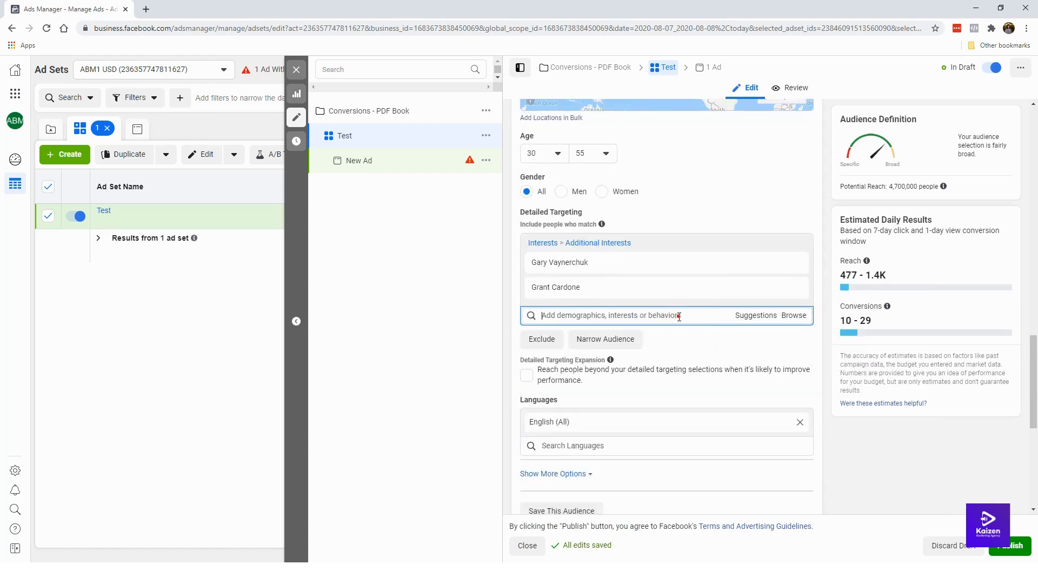
type("email ")
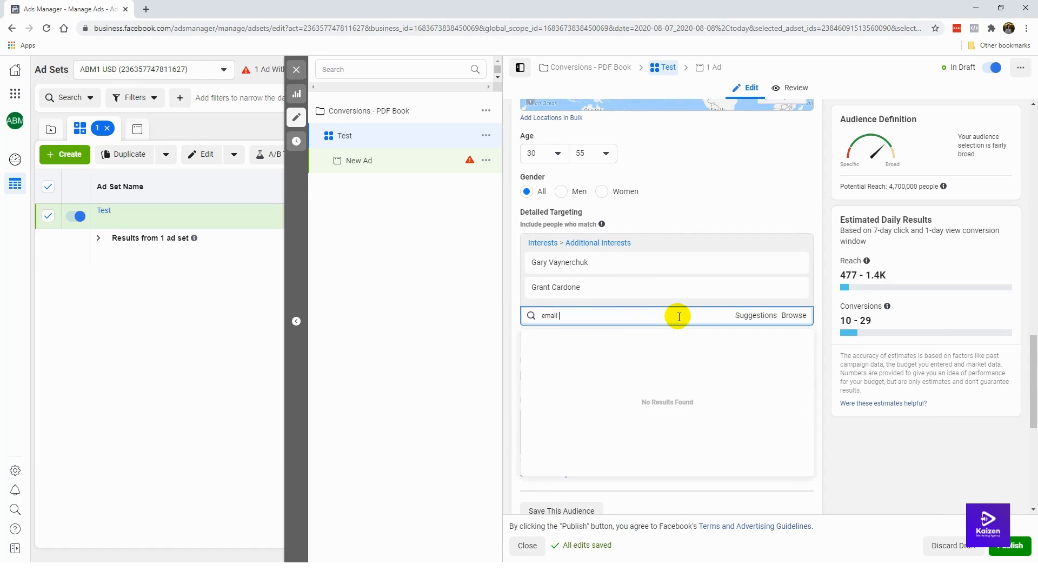
type("marketing")
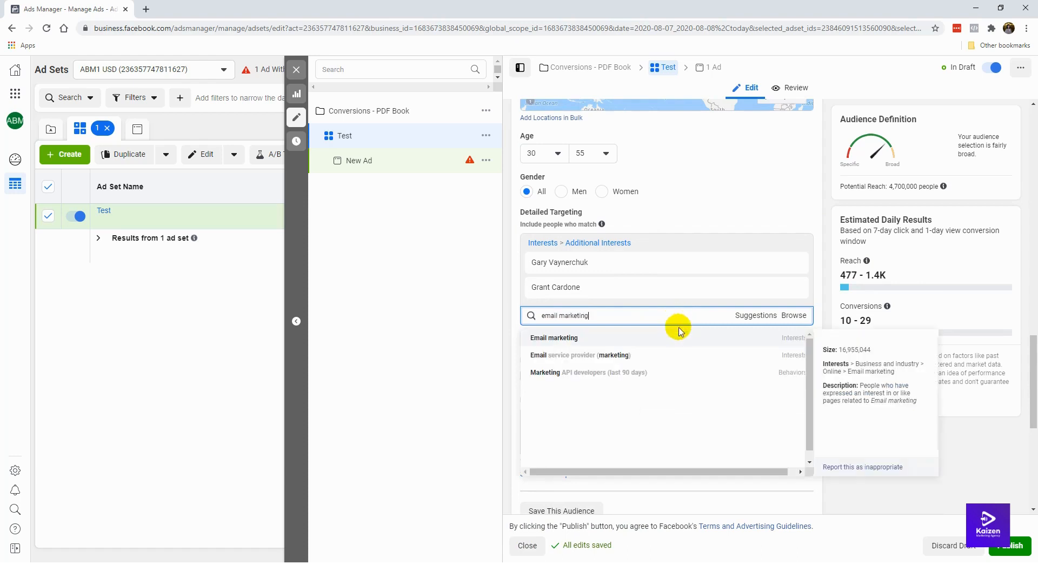
left_click(676, 336)
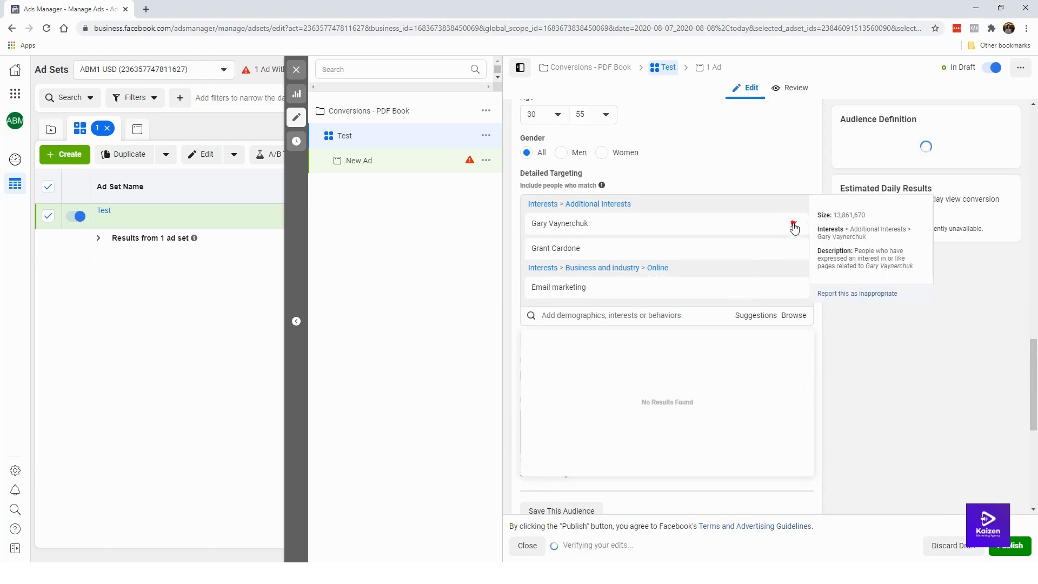
left_click(796, 224)
left_click(795, 224)
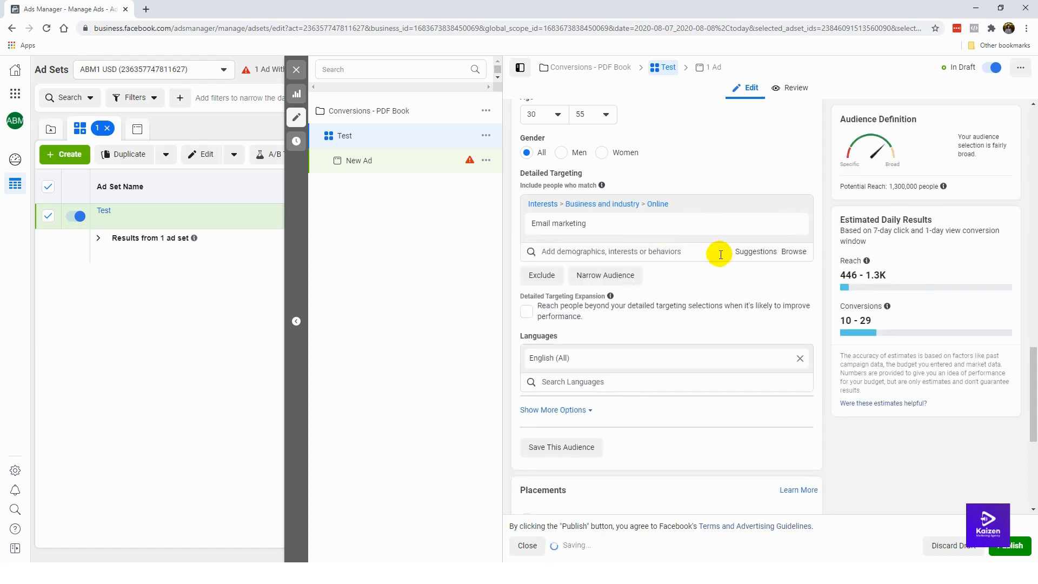
scroll(686, 273, "up", 1)
scroll(687, 263, "up", 2)
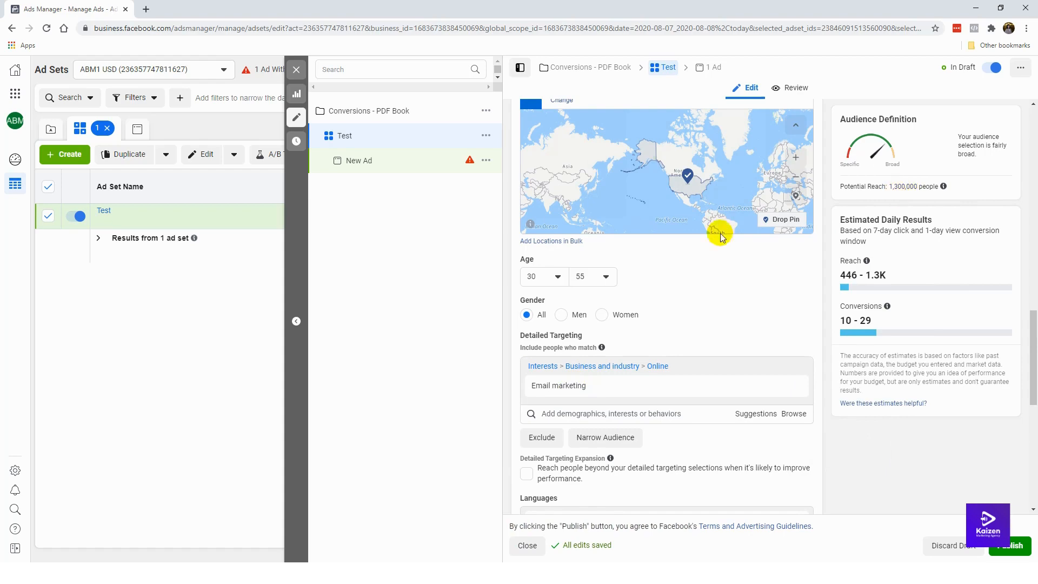
scroll(721, 237, "up", 1)
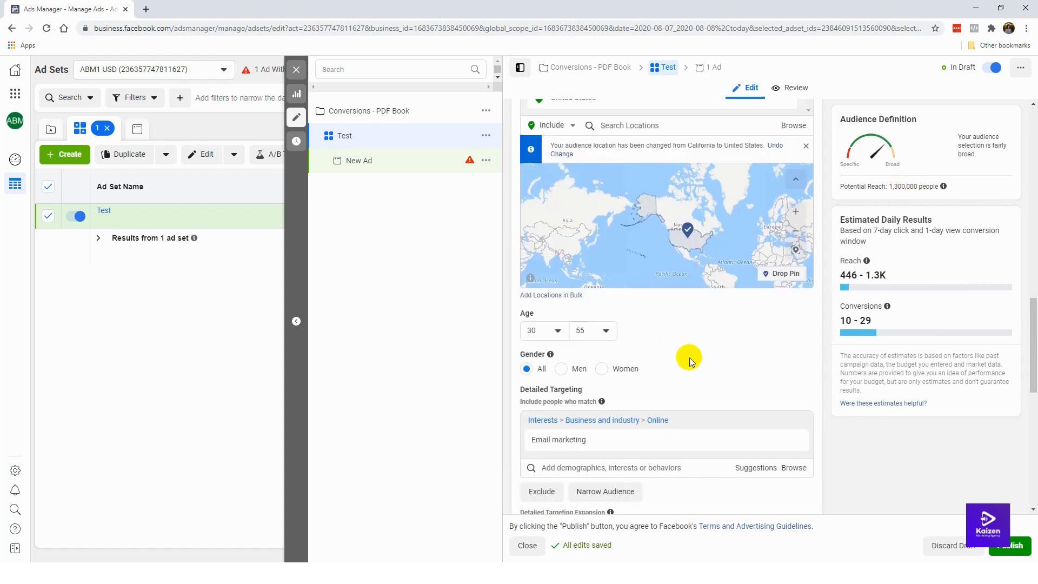
scroll(689, 361, "down", 2)
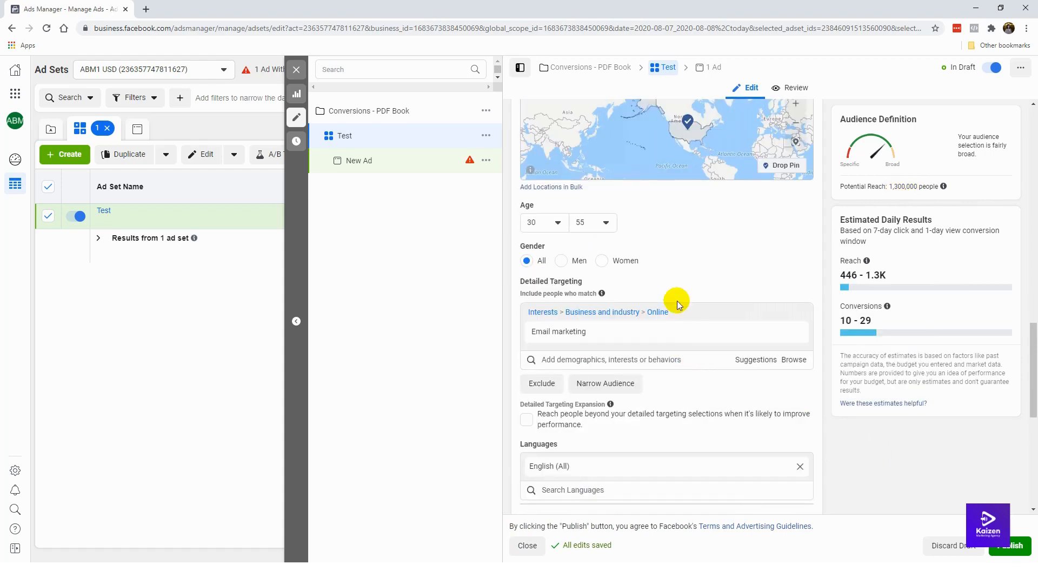
Switch the ad set to manual placements and exclude the Audience Network platform
scroll(677, 296, "down", 2)
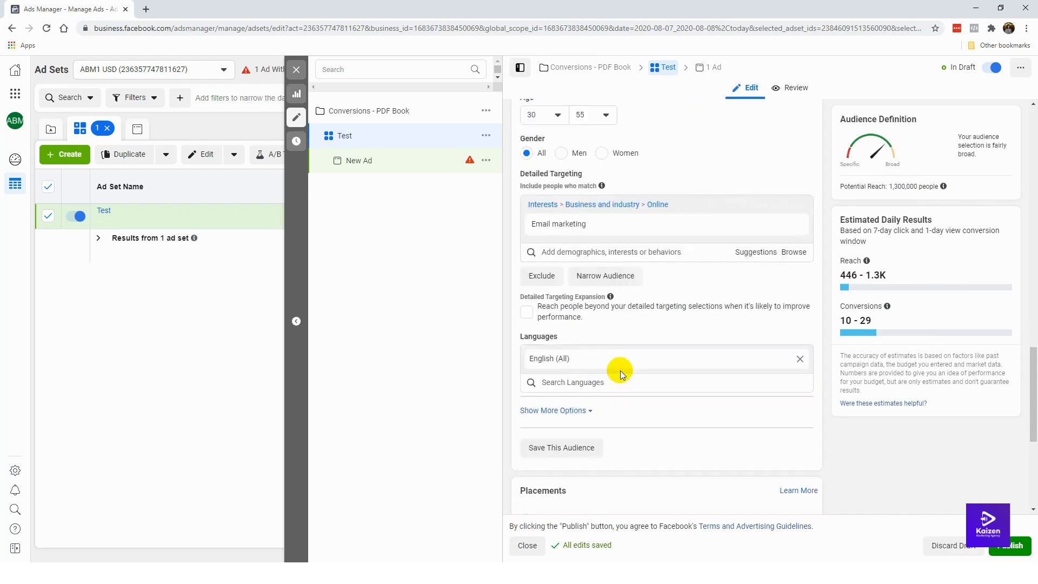
scroll(621, 371, "down", 4)
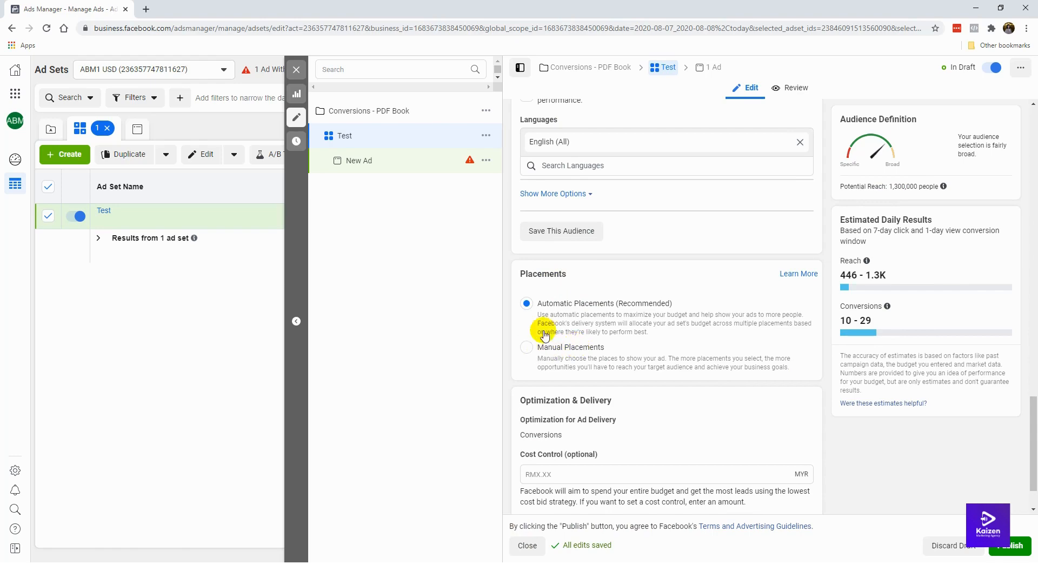
left_click(525, 355)
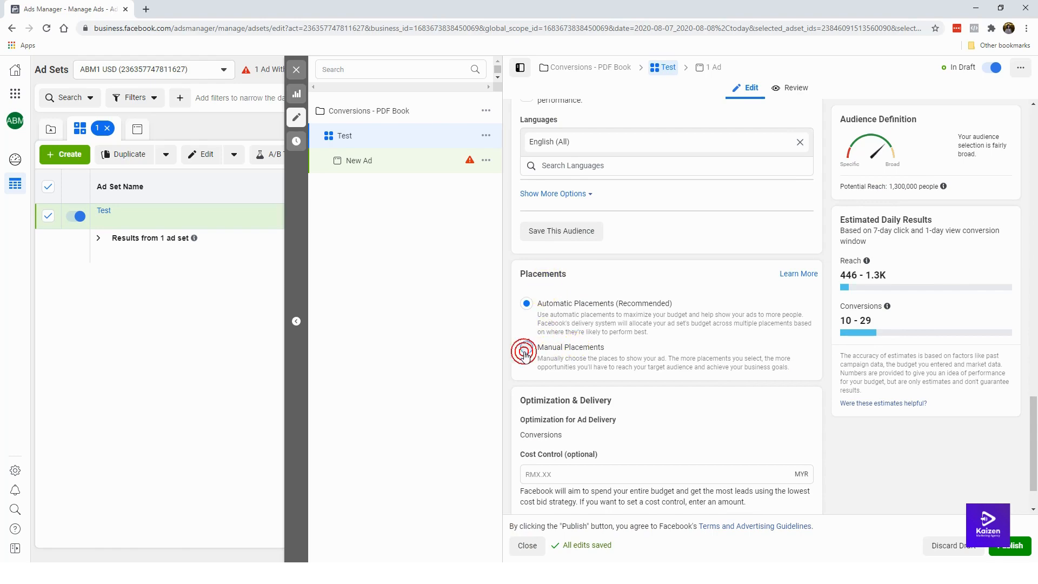
scroll(576, 347, "down", 1)
scroll(576, 348, "down", 1)
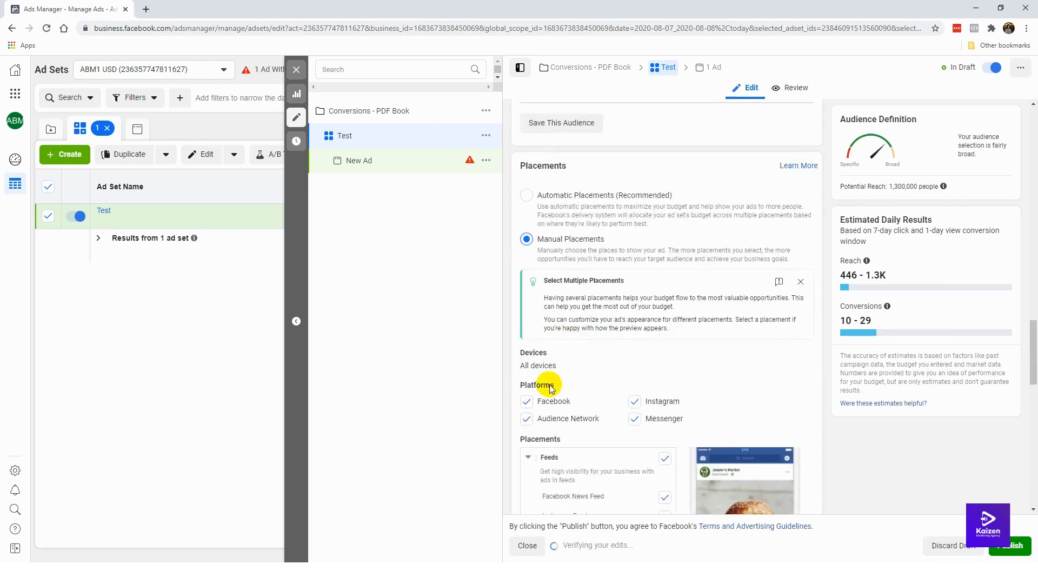
left_click(526, 418)
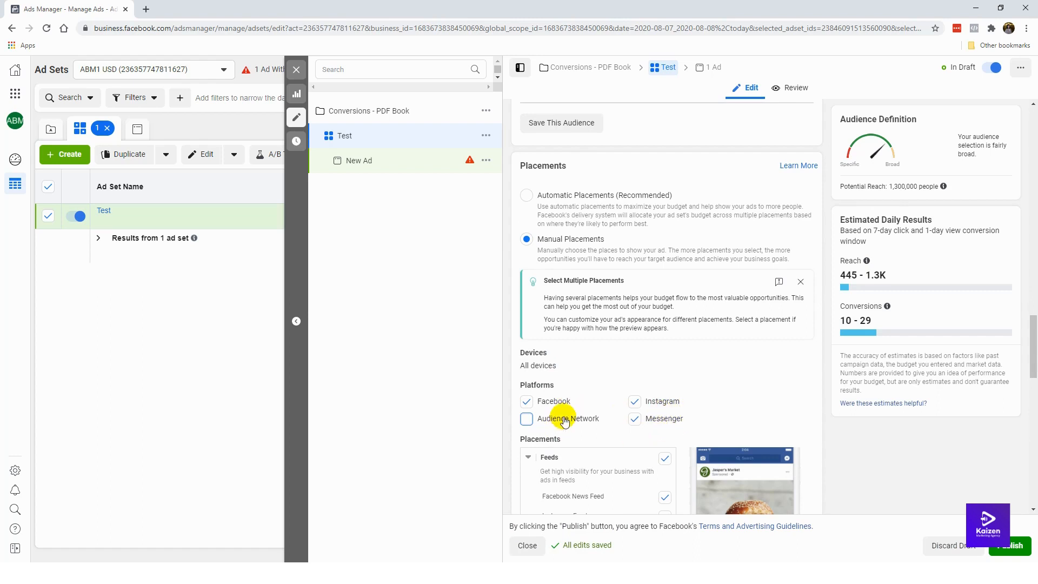
Review the individual placements and expand the additional Optimization & Delivery options to check conversion window, charging and delivery type
scroll(565, 422, "down", 2)
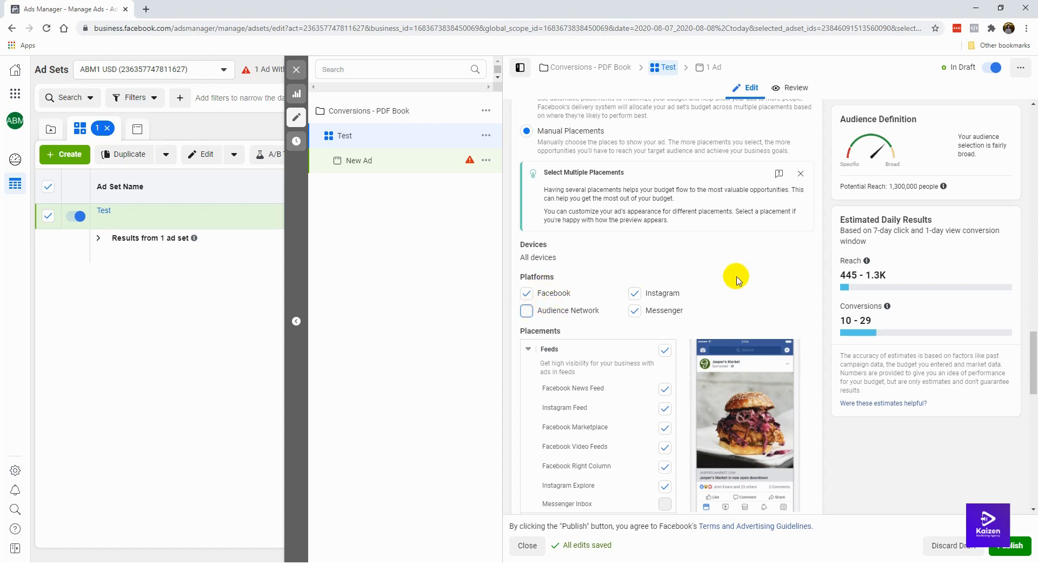
scroll(754, 271, "down", 4)
scroll(763, 371, "down", 8)
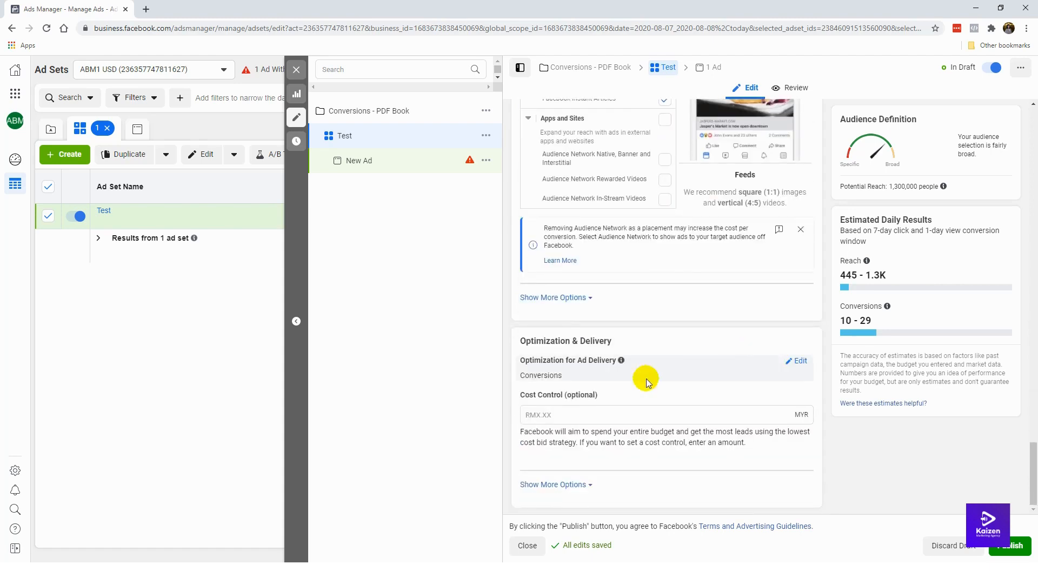
left_click(557, 485)
scroll(625, 414, "down", 2)
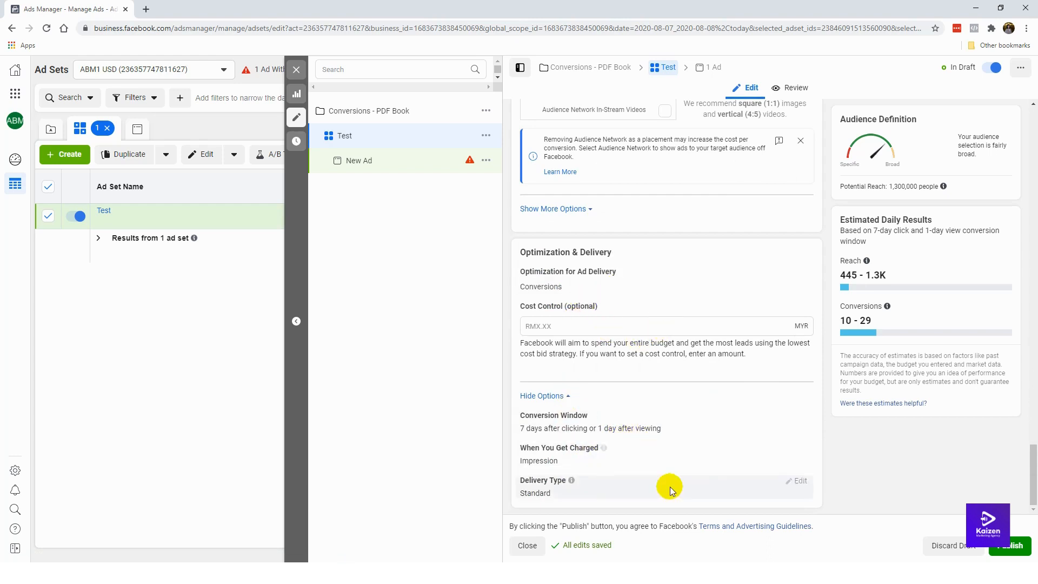
Rename the ad set as "FB IG USA 30-55 MF Email Marketing" and publish it, dismissing the publishing notification
scroll(675, 400, "up", 1)
scroll(689, 371, "up", 20)
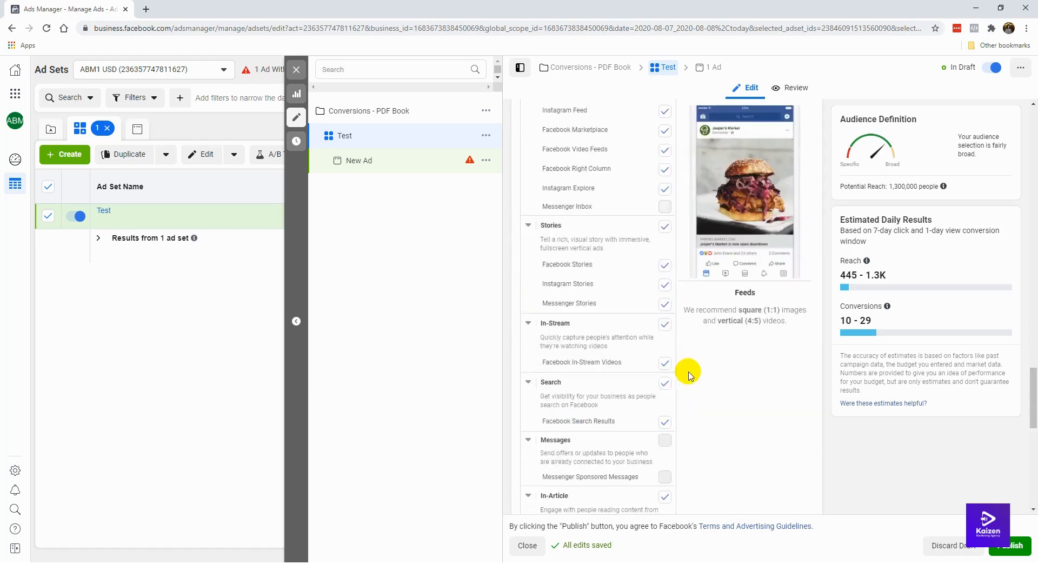
scroll(755, 262, "up", 5)
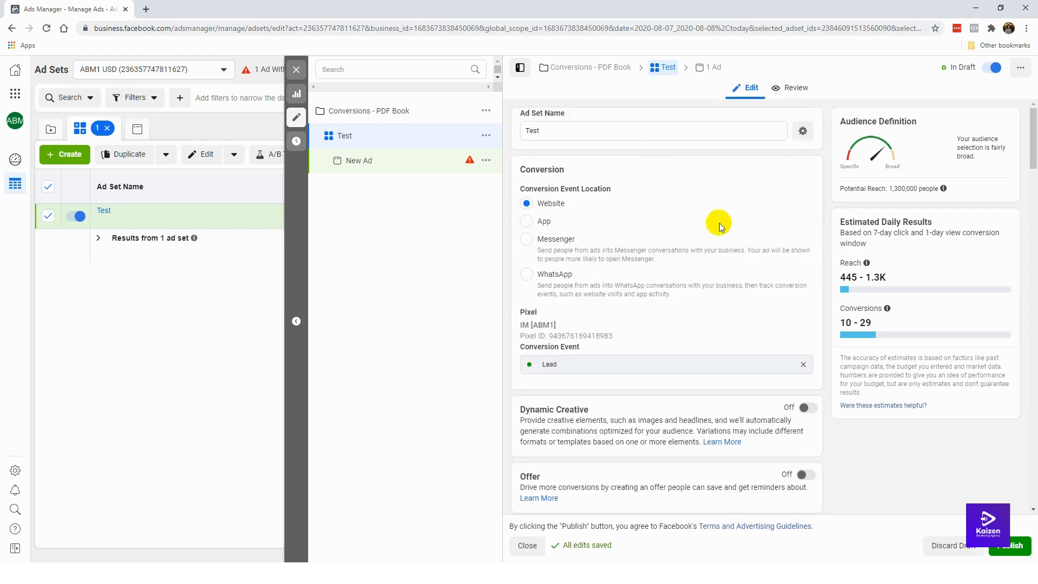
left_click_drag(567, 131, 516, 131)
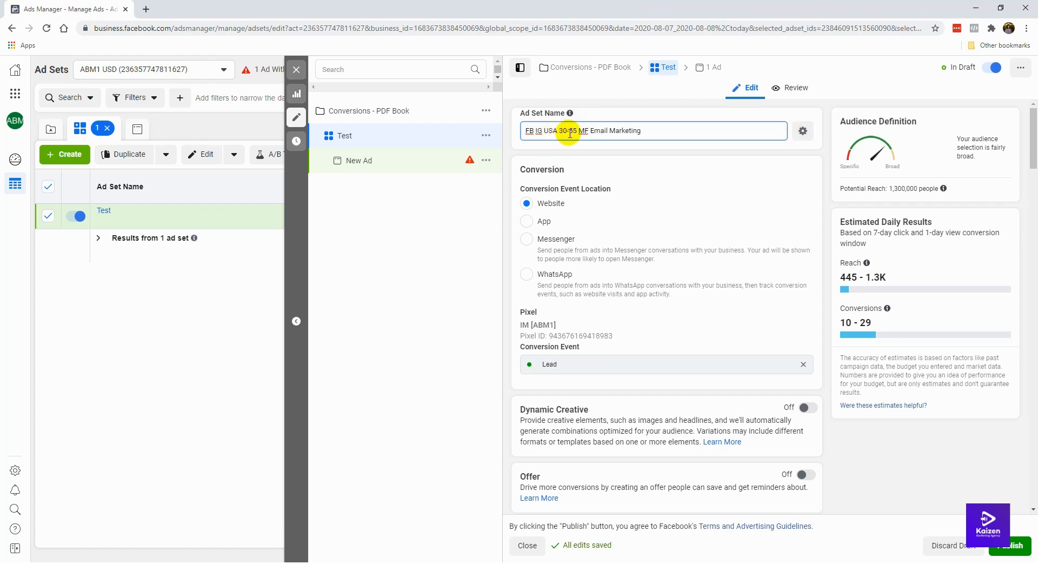
left_click(591, 132)
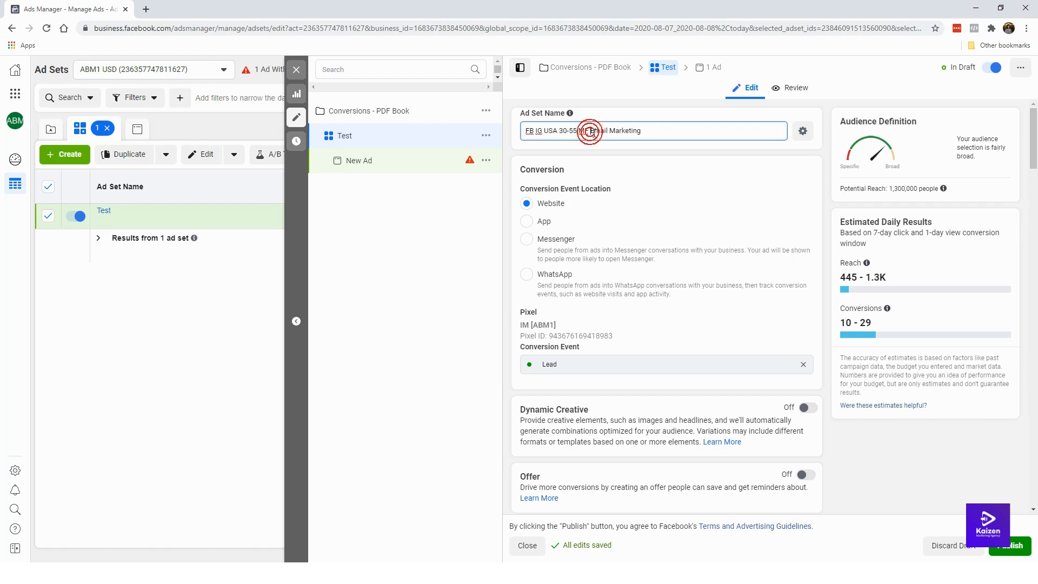
left_click(646, 164)
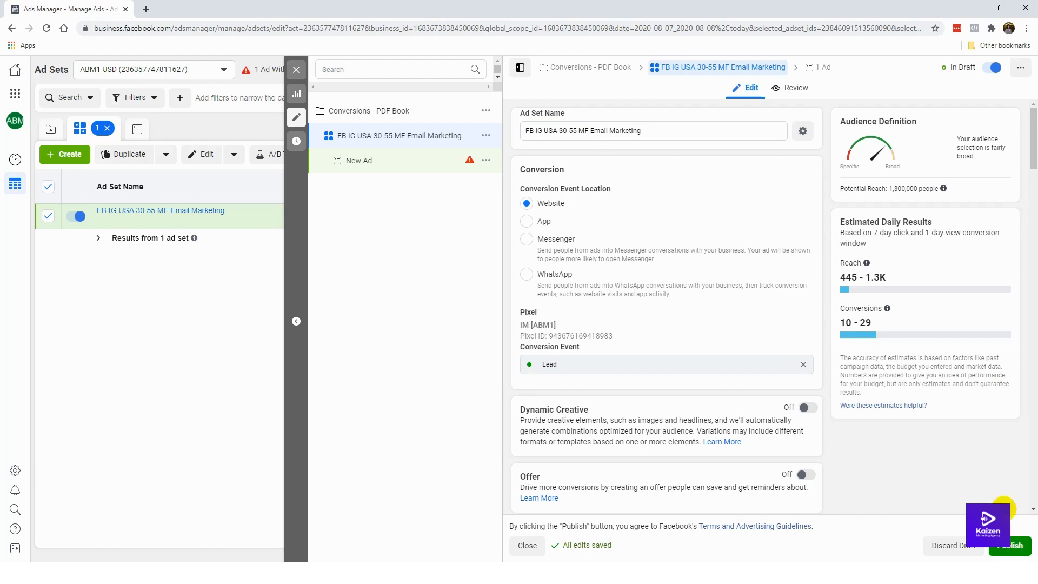
left_click(1016, 546)
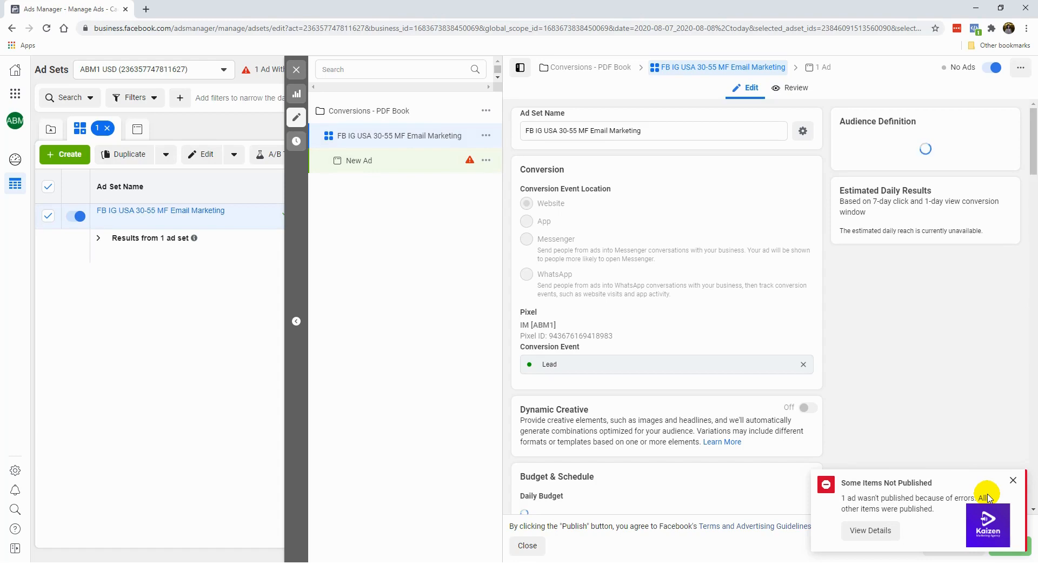
left_click(1013, 481)
Look through the published ad set's budget, schedule, audience and delivery settings, and briefly view the New Ad before returning to the ad set
scroll(872, 454, "down", 15)
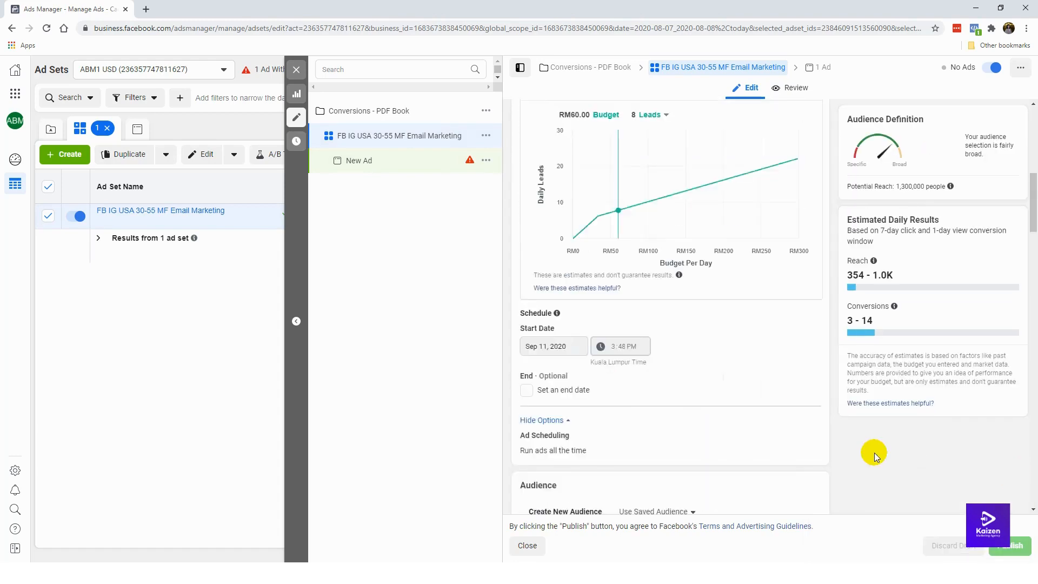
scroll(875, 457, "down", 15)
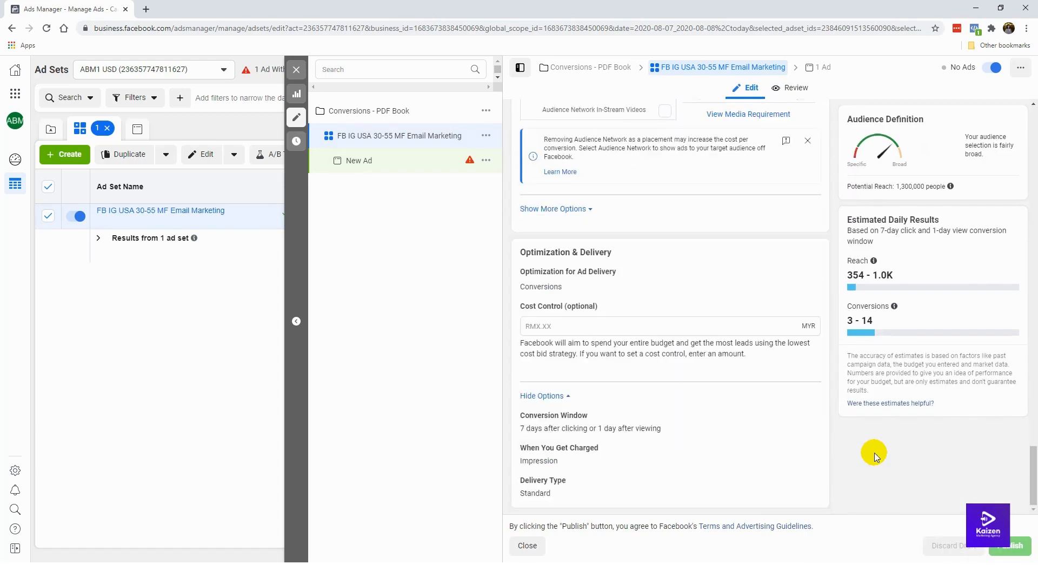
scroll(874, 454, "up", 20)
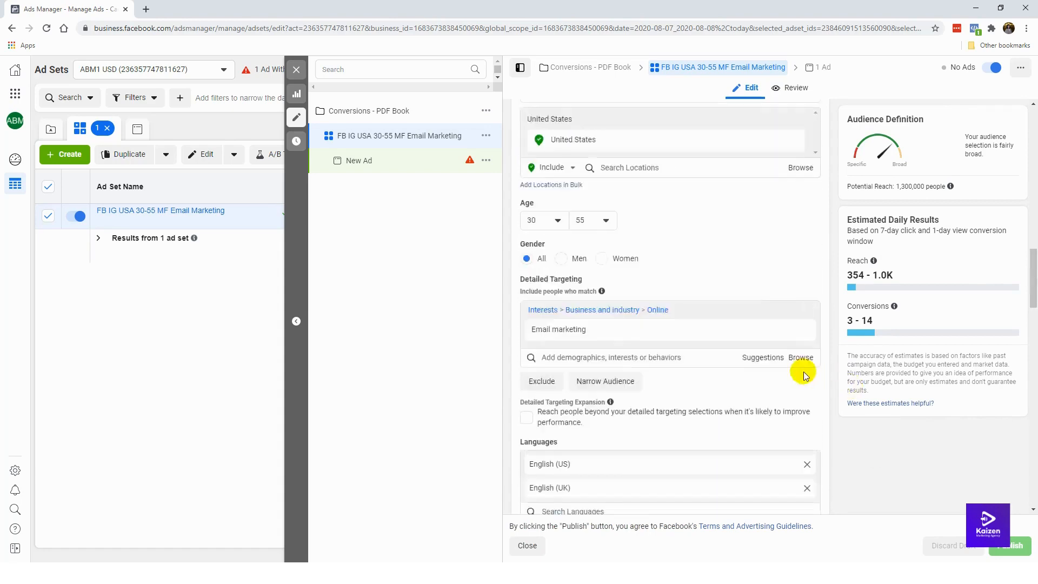
scroll(789, 361, "up", 15)
scroll(651, 345, "down", 8)
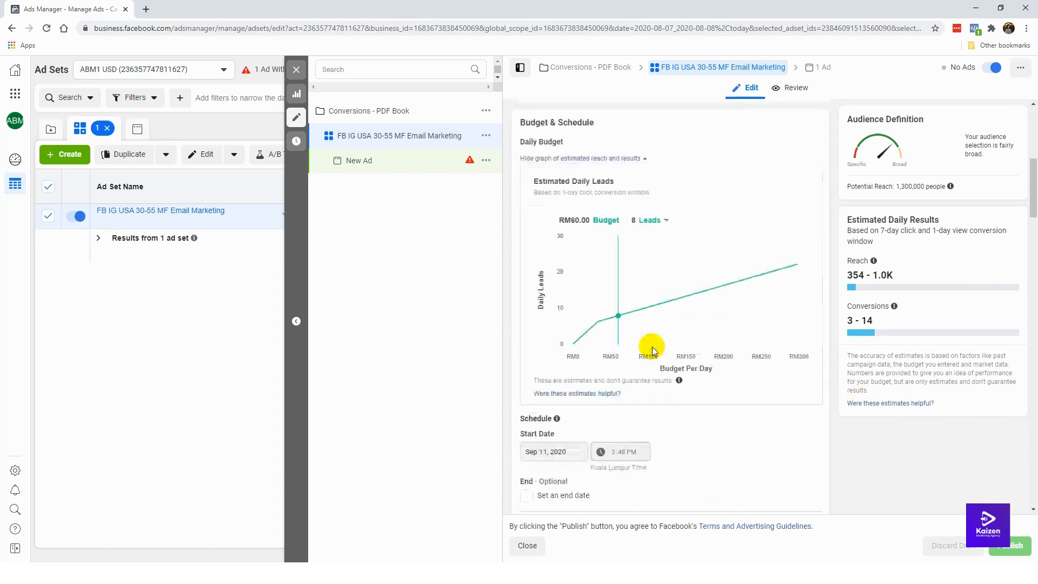
mouse_move(469, 163)
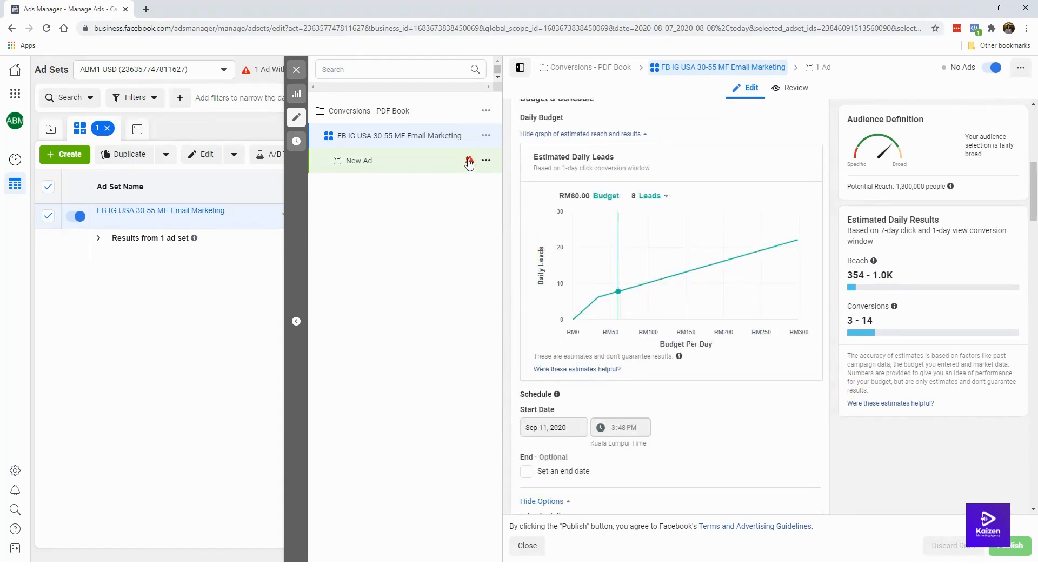
left_click(492, 170)
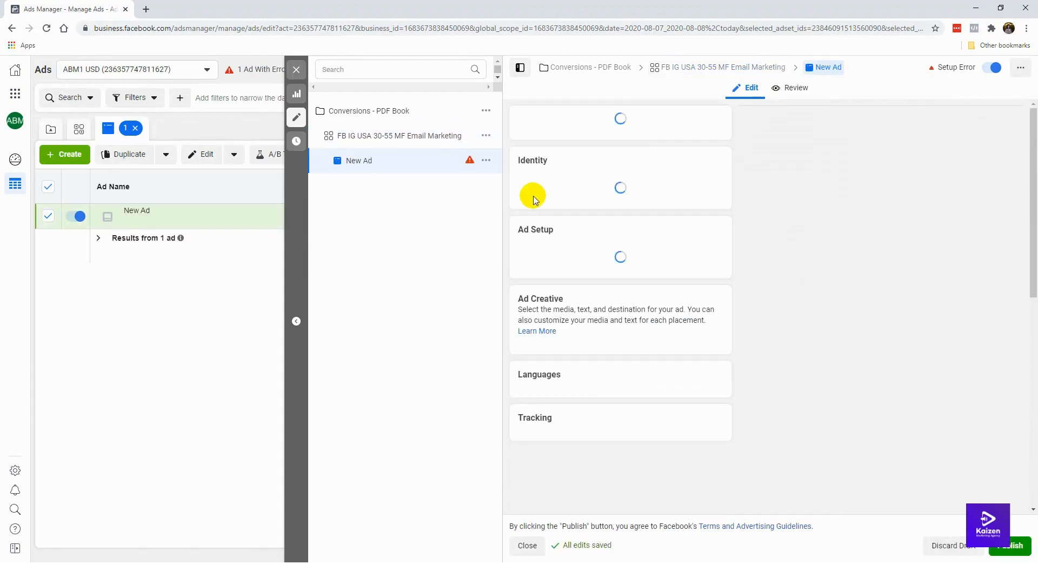
left_click(406, 137)
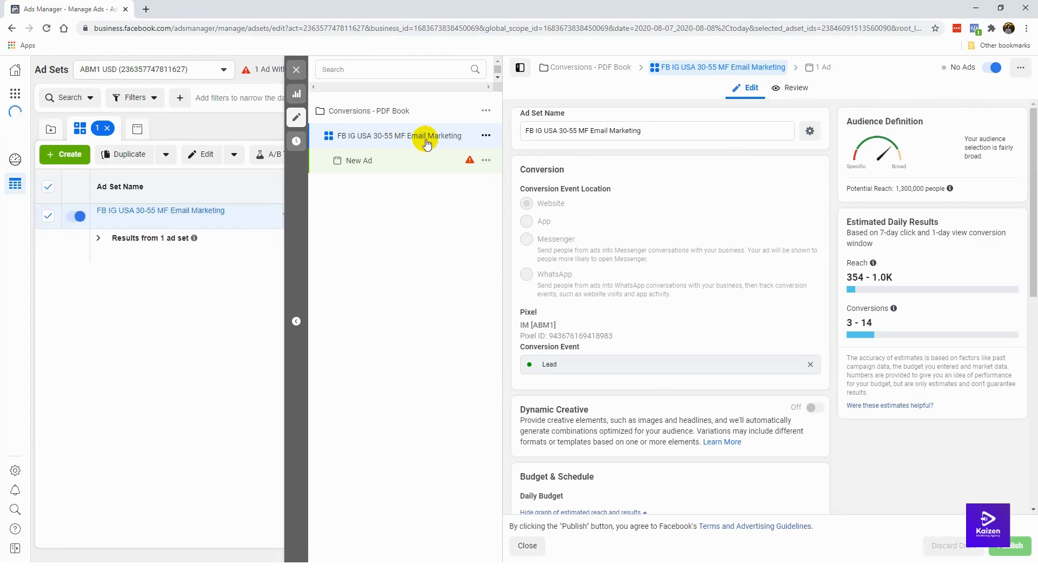
Return to the campaign list, open the Conversions - PDF Book campaign for editing and review its details and budget optimization settings
left_click(294, 70)
left_click(300, 128)
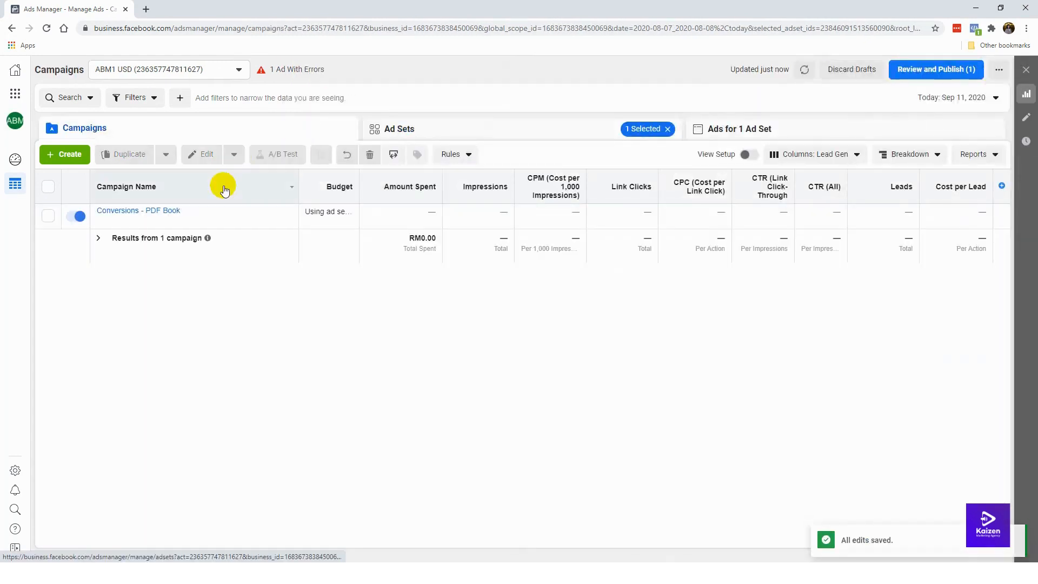
left_click(158, 219)
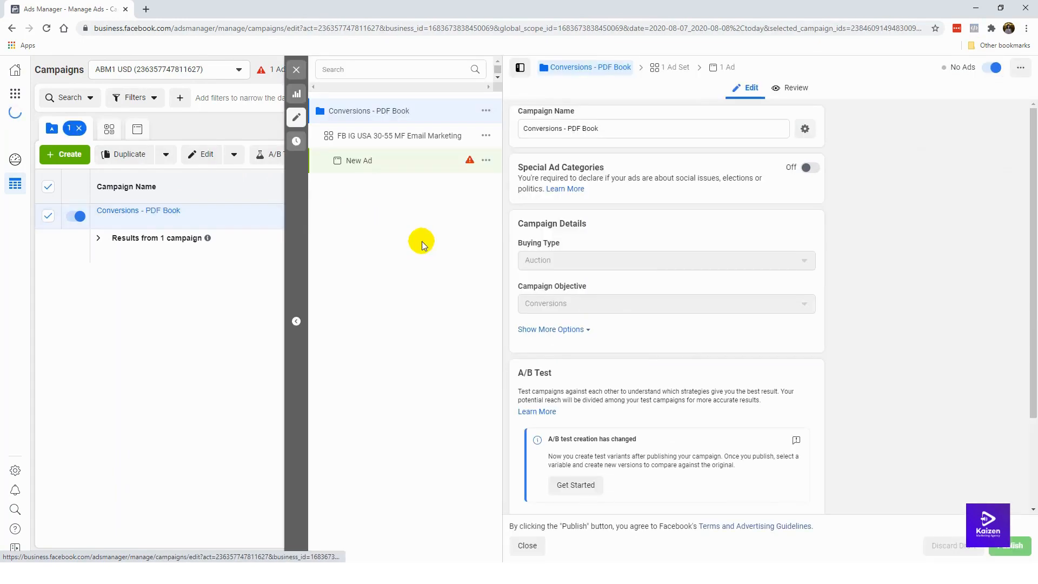
scroll(577, 330, "down", 2)
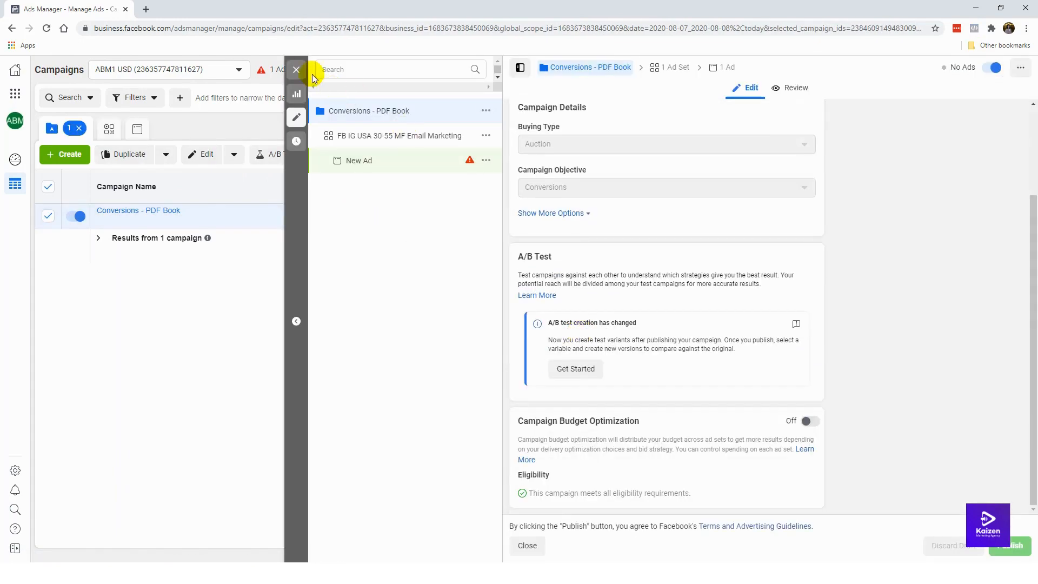
Go back to the campaign's ad sets, reopen the Email Marketing ad set and review its schedule, audience and placements
left_click(296, 70)
left_click(383, 127)
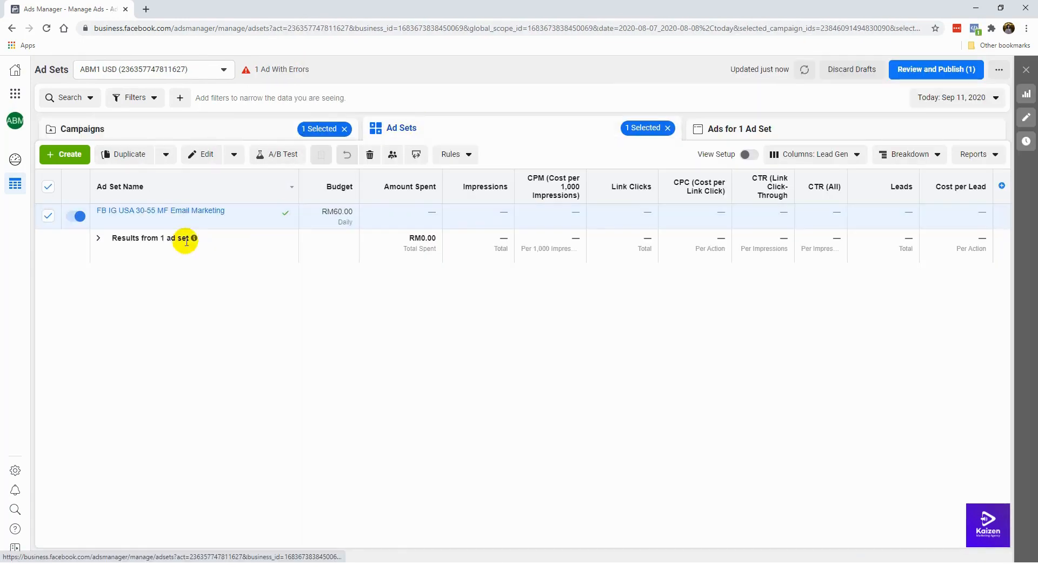
left_click(158, 220)
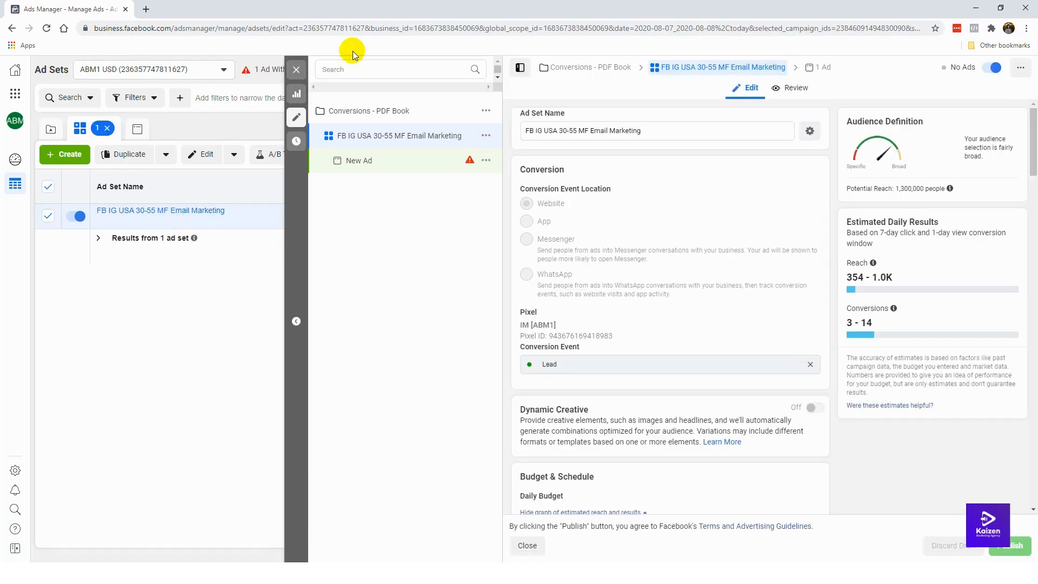
scroll(549, 197, "down", 8)
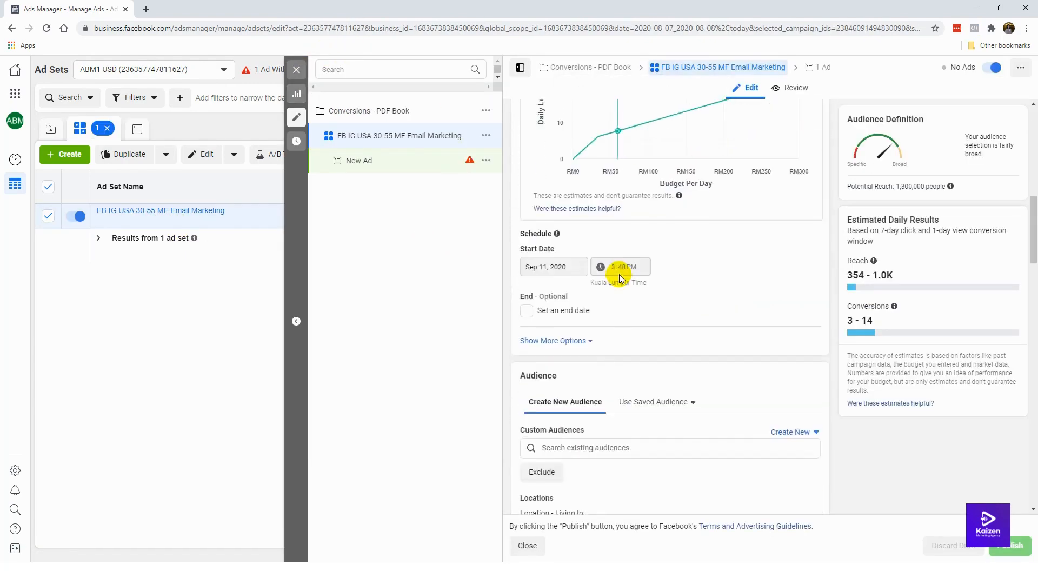
scroll(608, 348, "down", 6)
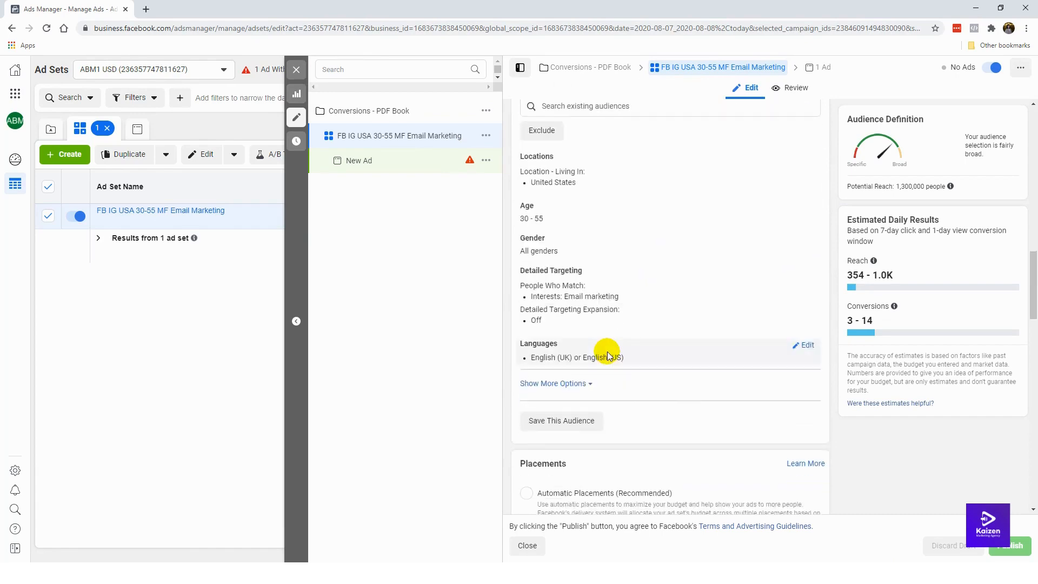
scroll(608, 352, "down", 12)
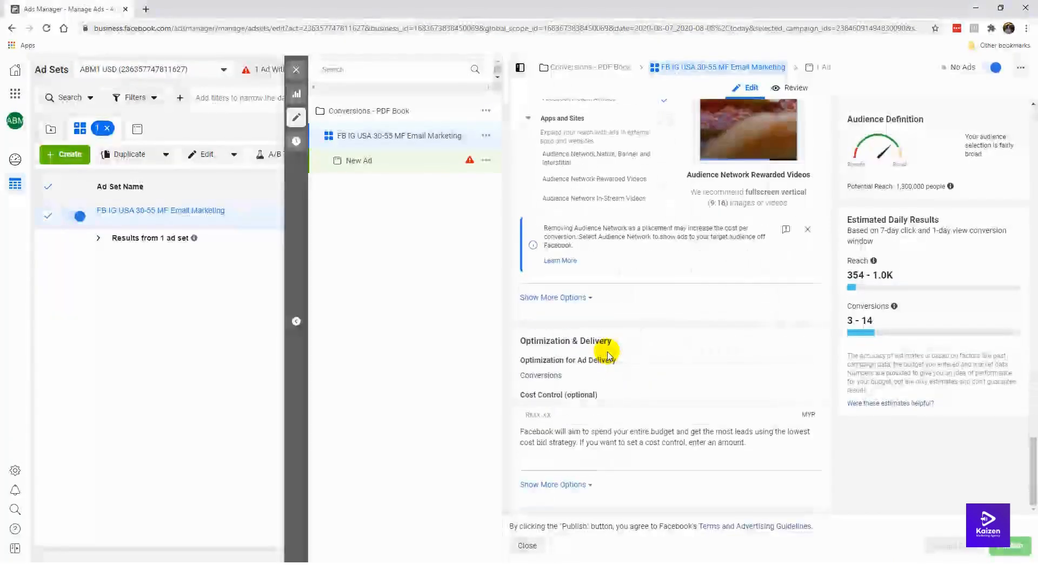
Expand the additional placement and Optimization & Delivery options, review the ad set's settings and hide the campaign structure tree
left_click(578, 298)
scroll(643, 321, "down", 3)
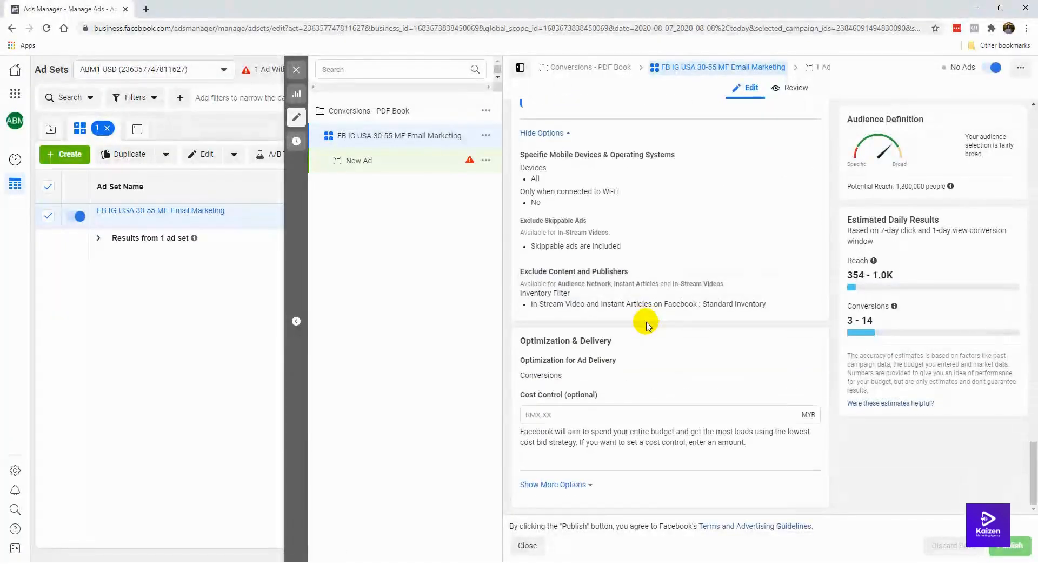
left_click(590, 484)
scroll(630, 462, "down", 2)
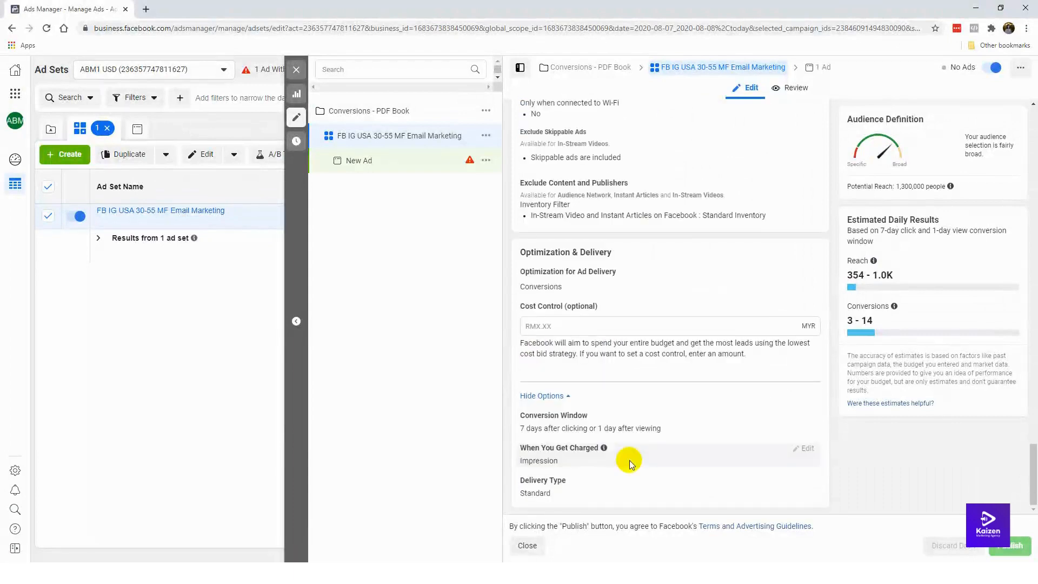
scroll(647, 473, "up", 8)
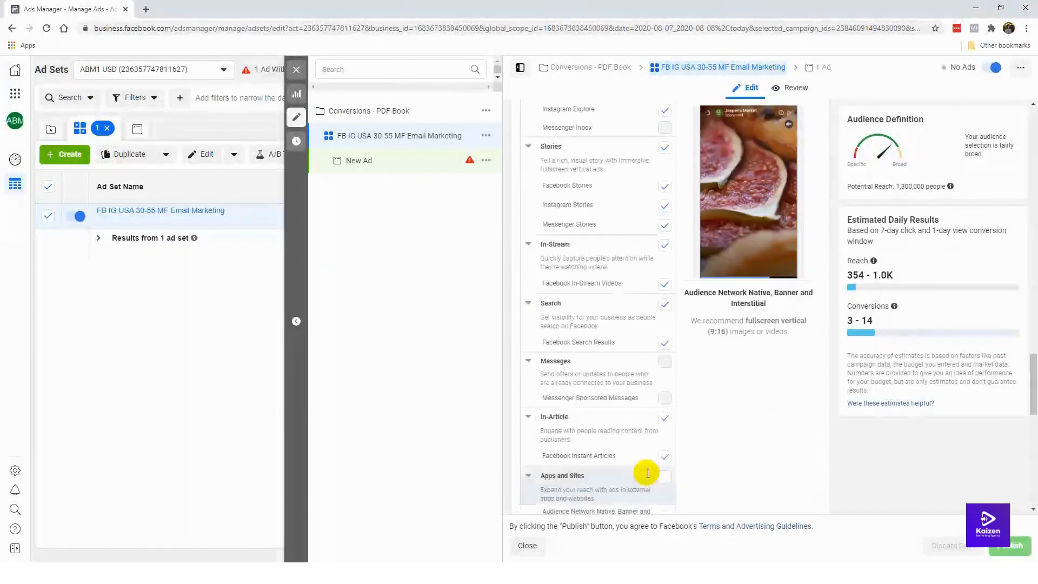
scroll(648, 474, "up", 12)
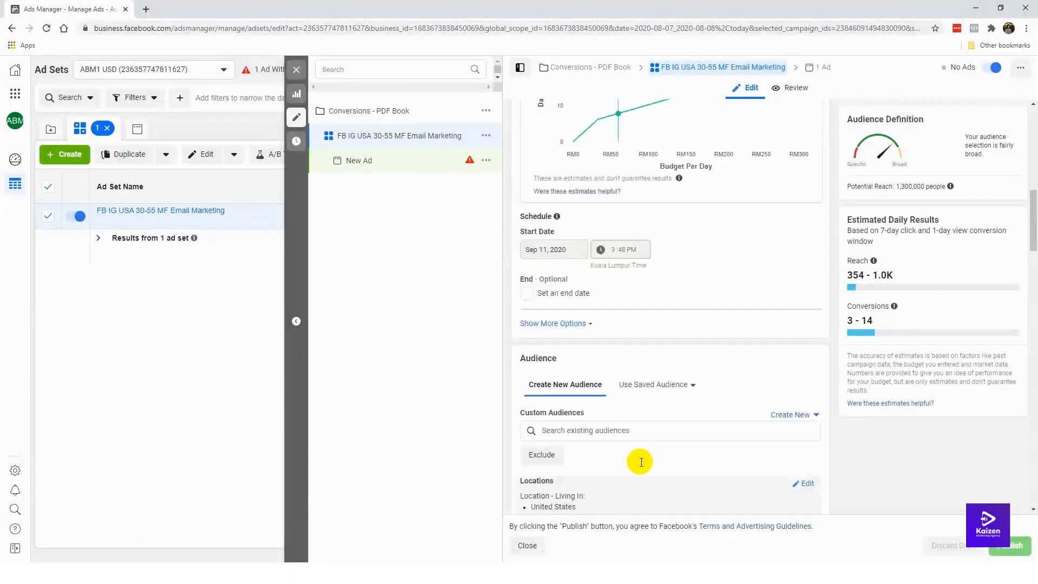
scroll(640, 462, "up", 10)
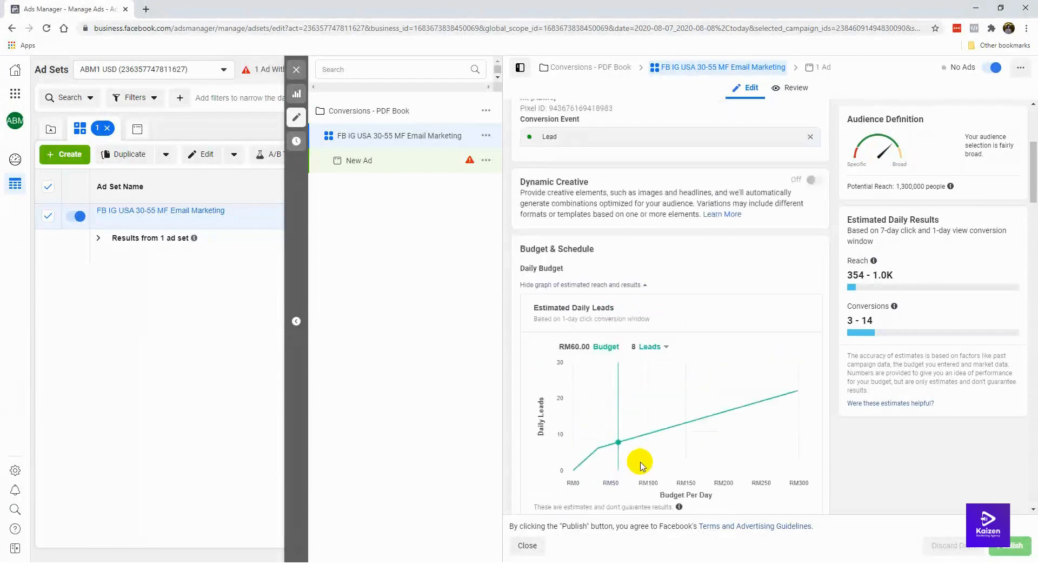
left_click(518, 68)
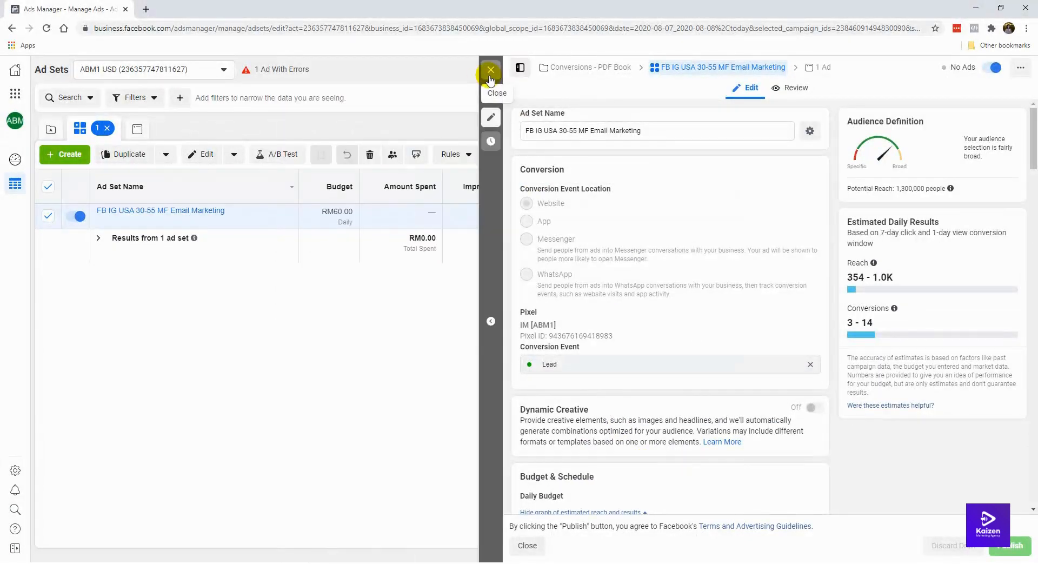
Show the campaign structure, close the ad set editor, and open the ad set's New Ad for editing
left_click(520, 68)
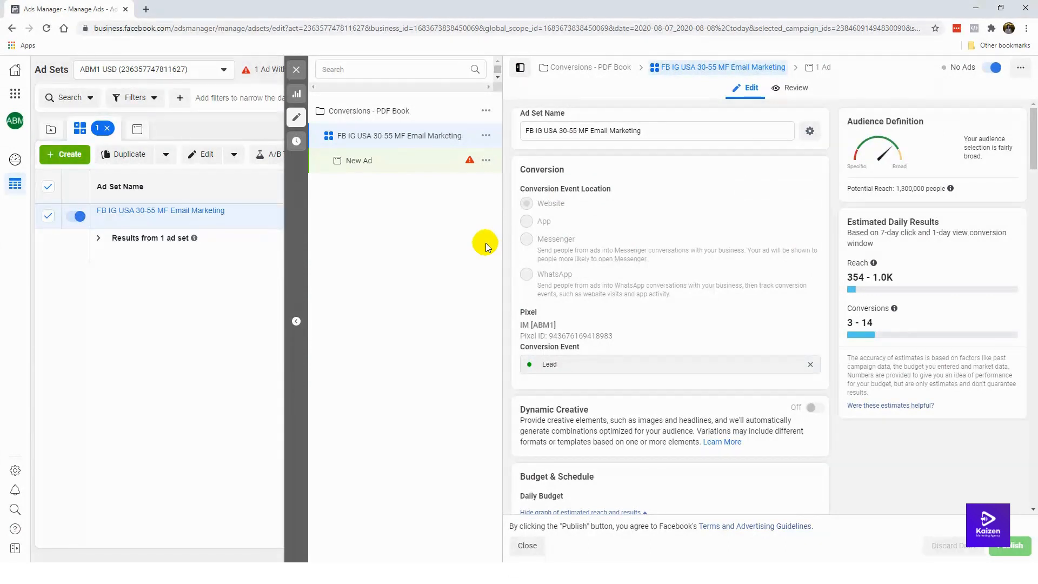
mouse_move(473, 162)
left_click(297, 69)
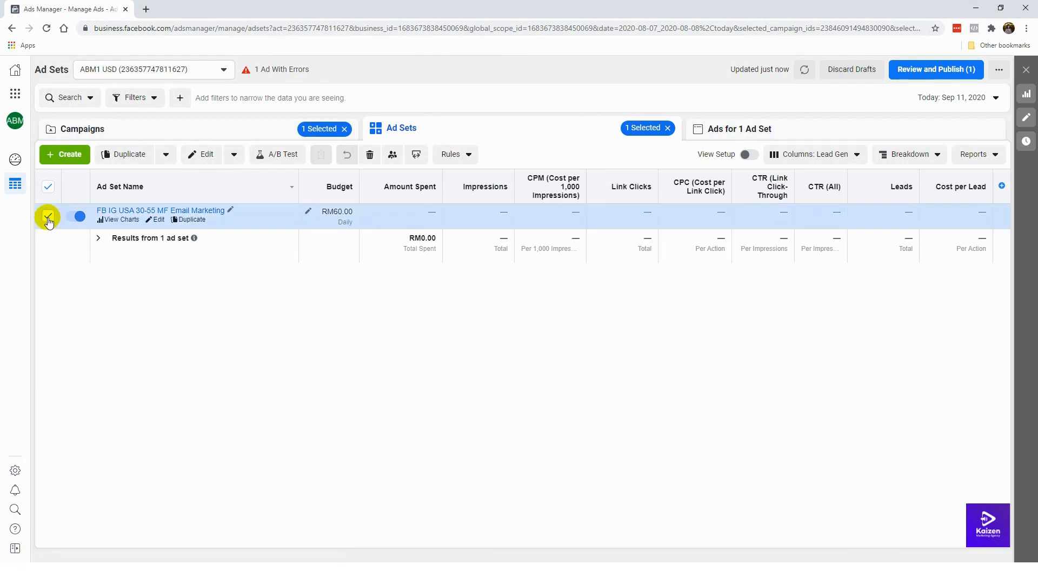
left_click(746, 134)
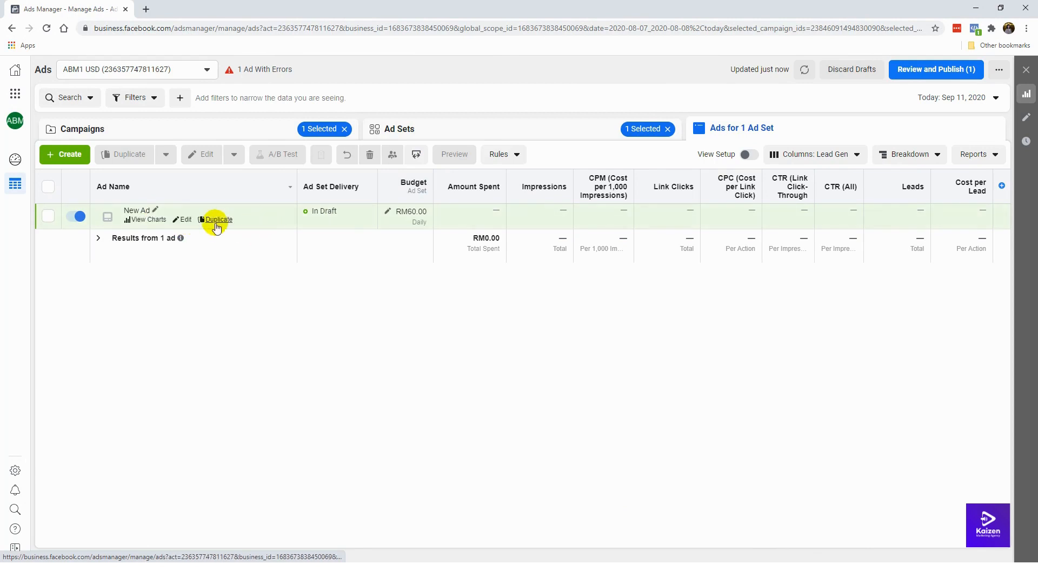
left_click(184, 221)
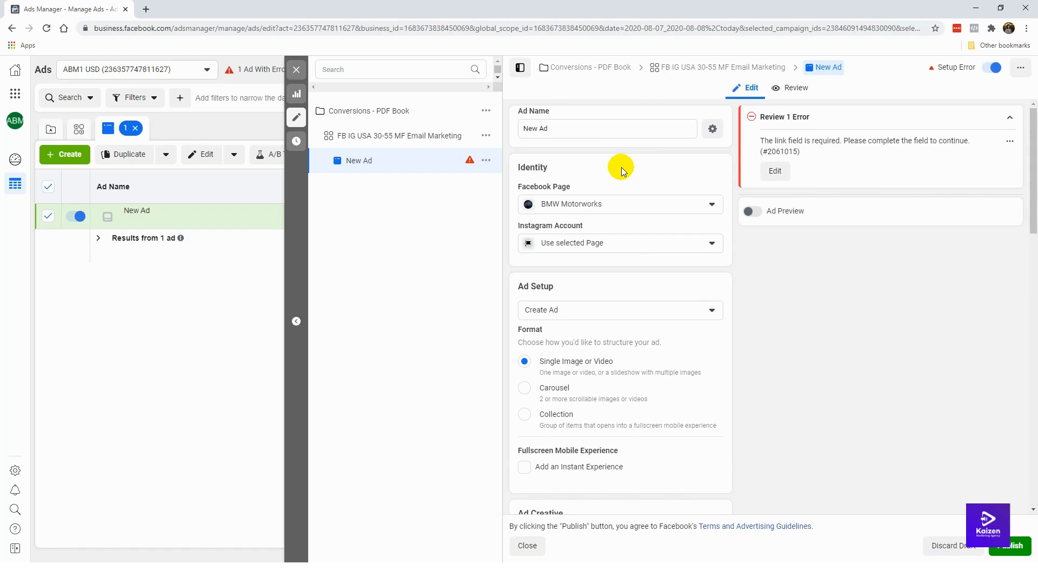
Rename the ad as Post 1
triple_click(599, 138)
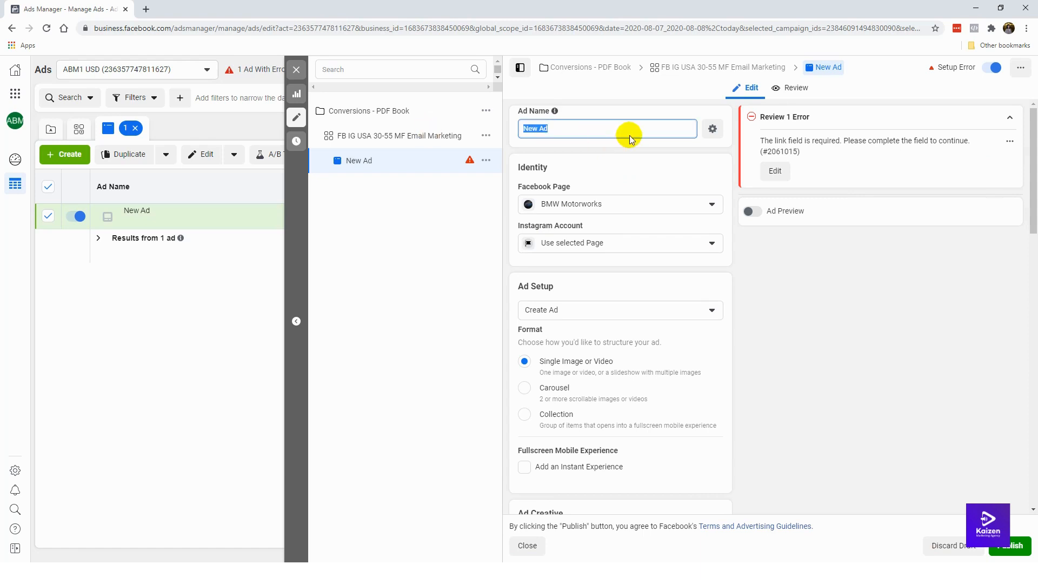
type("Post 1")
left_click(633, 170)
Check the Facebook Page and Instagram Account choices in the ad's identity settings
left_click(564, 210)
left_click(586, 190)
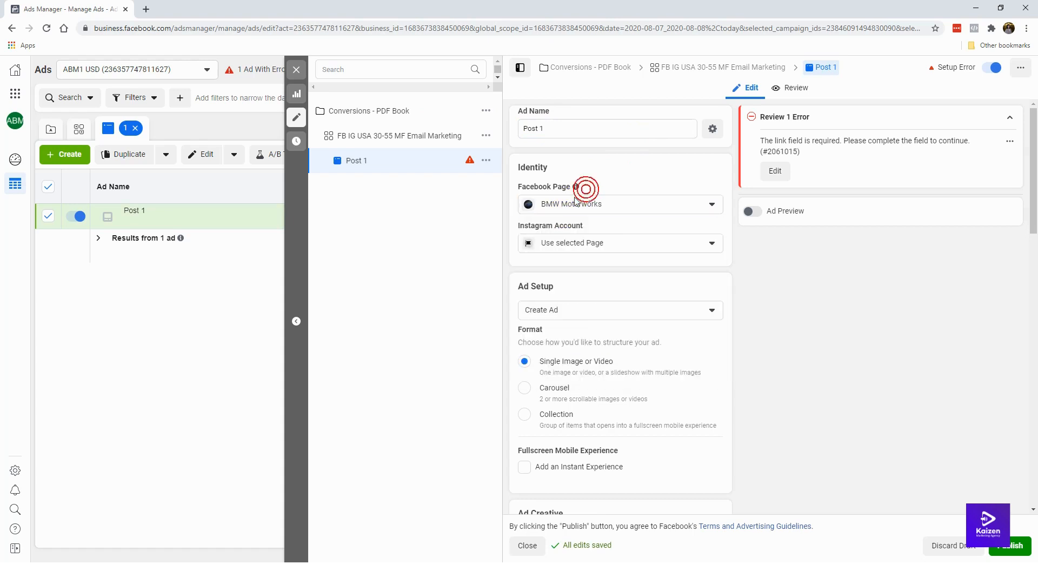
left_click(583, 245)
left_click(583, 245)
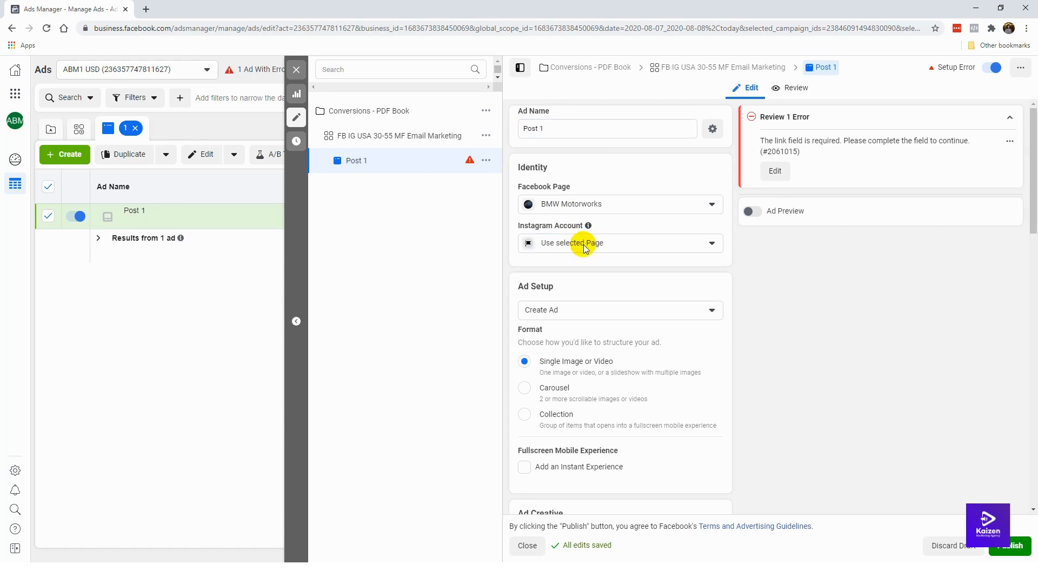
left_click(583, 245)
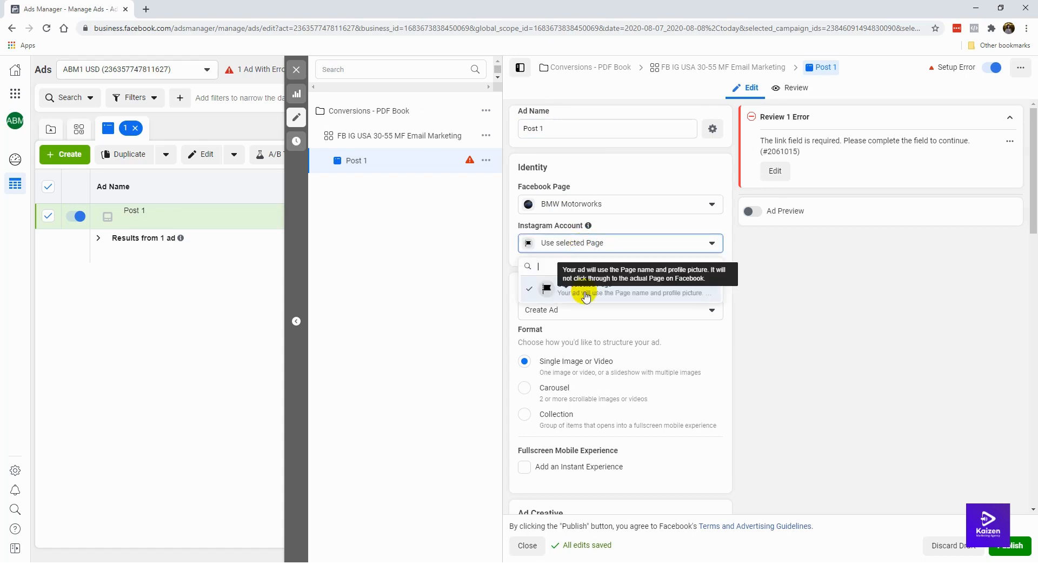
left_click(644, 226)
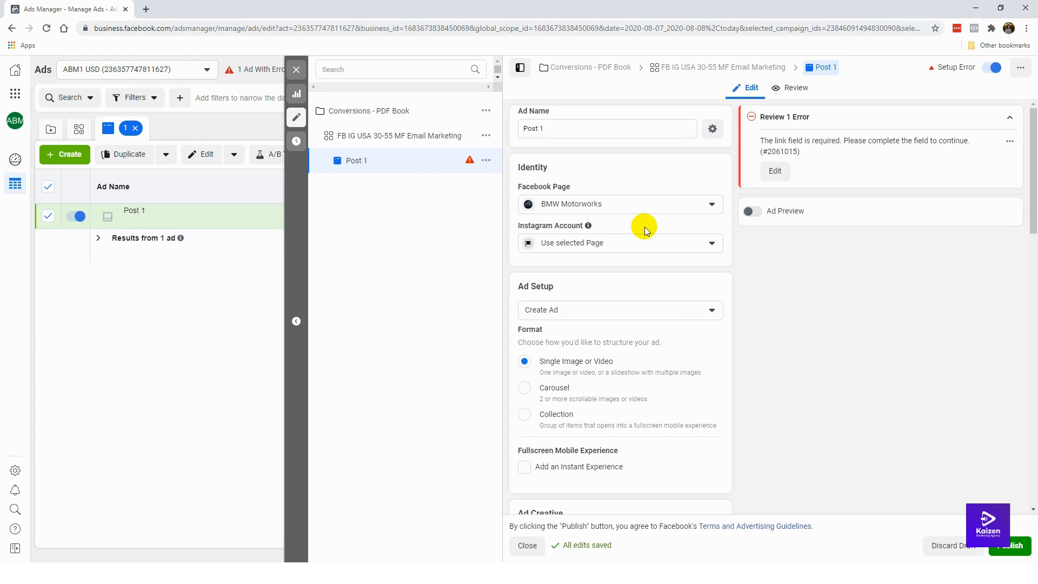
Review the ad format choices and try out the Instant Experience option, leaving it turned off
scroll(612, 313, "down", 1)
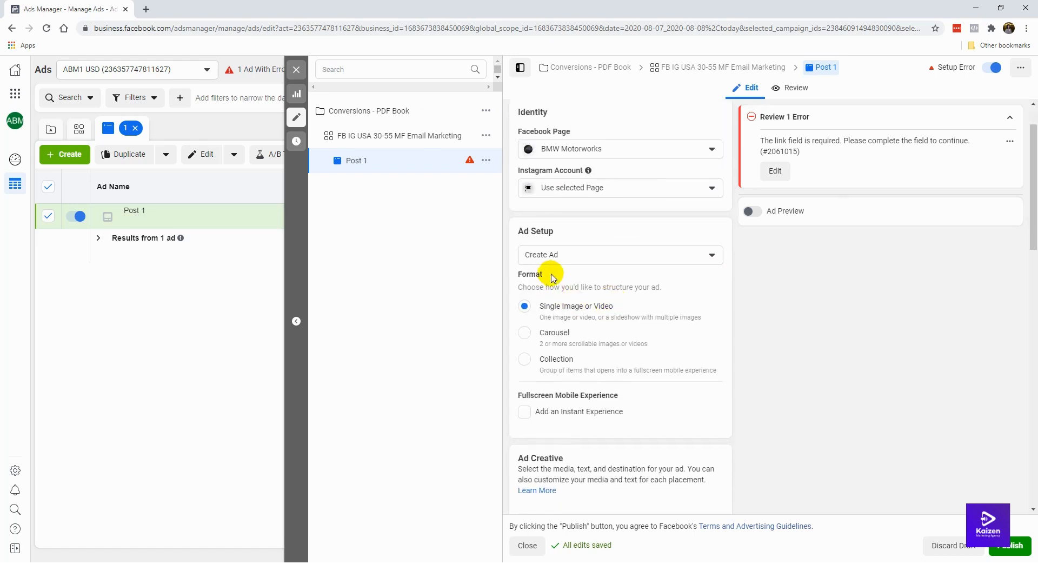
scroll(540, 243, "down", 1)
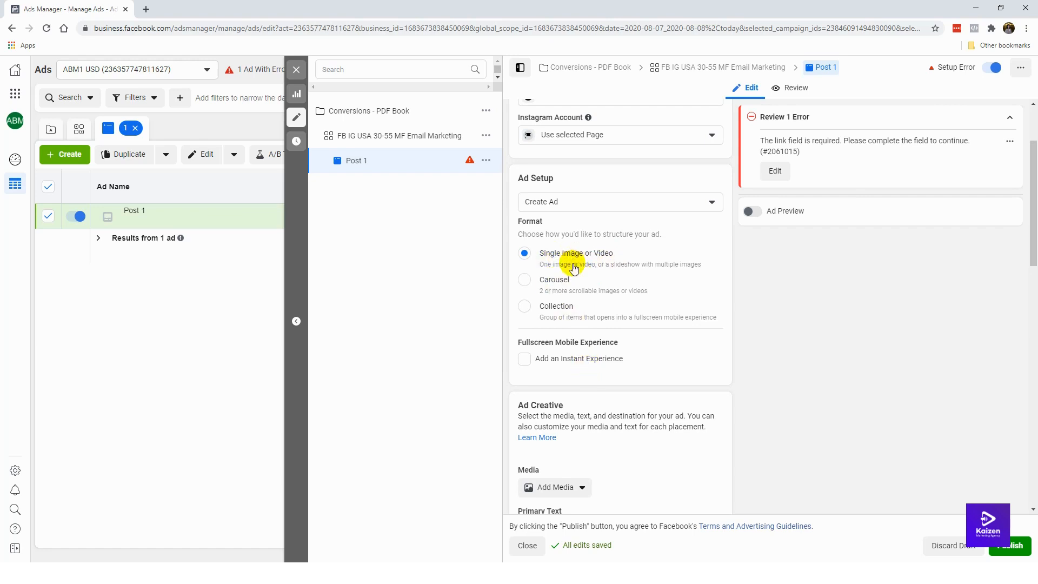
scroll(586, 357, "down", 2)
scroll(586, 357, "down", 1)
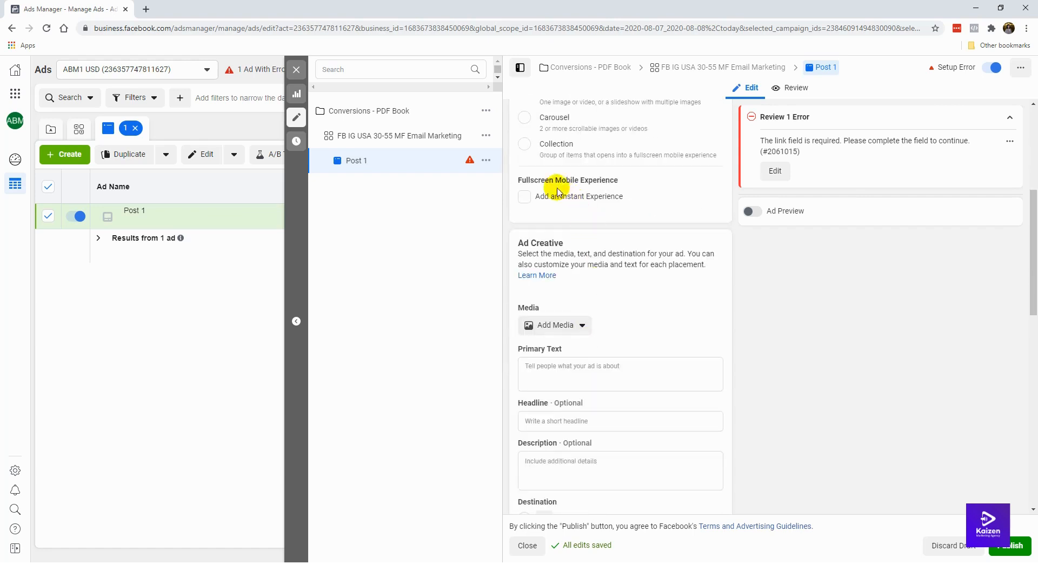
mouse_move(624, 182)
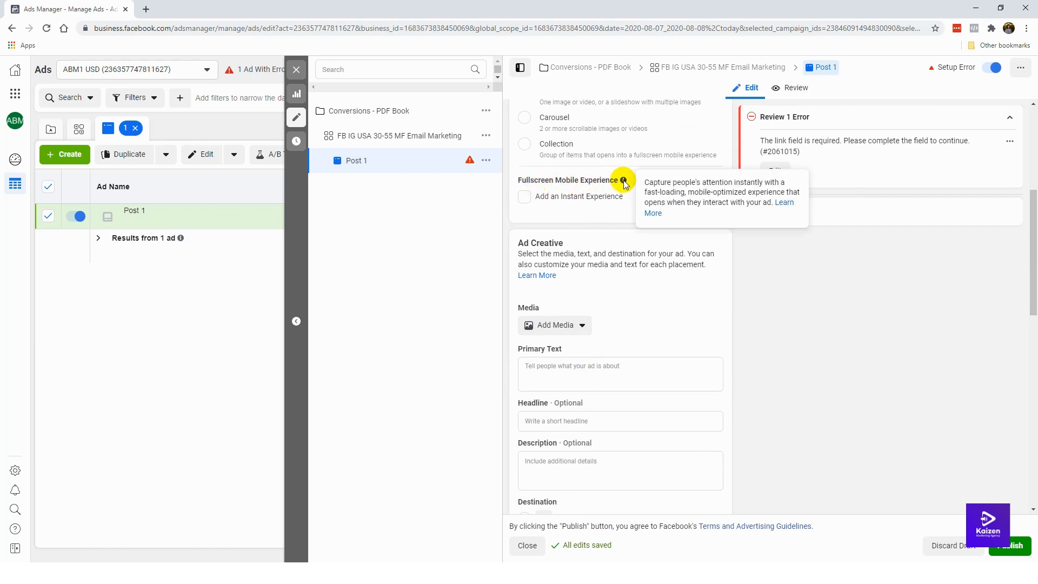
left_click(524, 197)
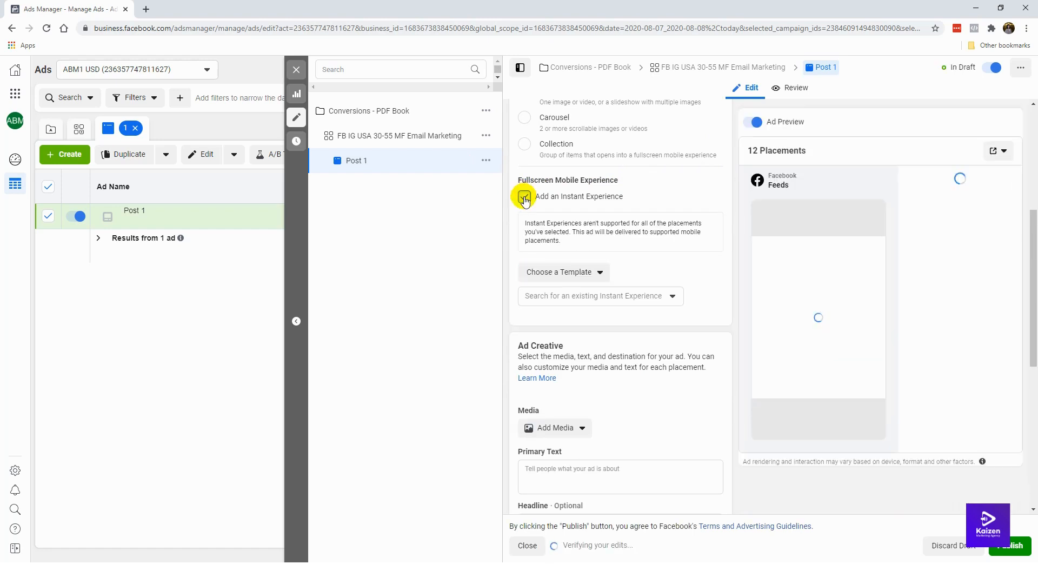
left_click(524, 197)
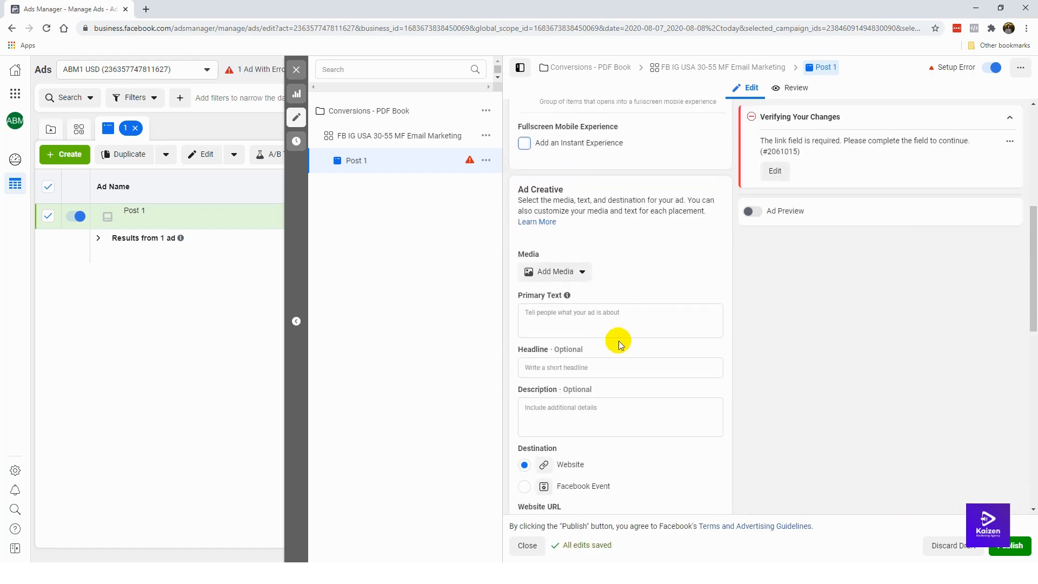
Look over the ad creative's media, primary text, headline, description and destination fields
scroll(563, 203, "down", 2)
mouse_move(567, 186)
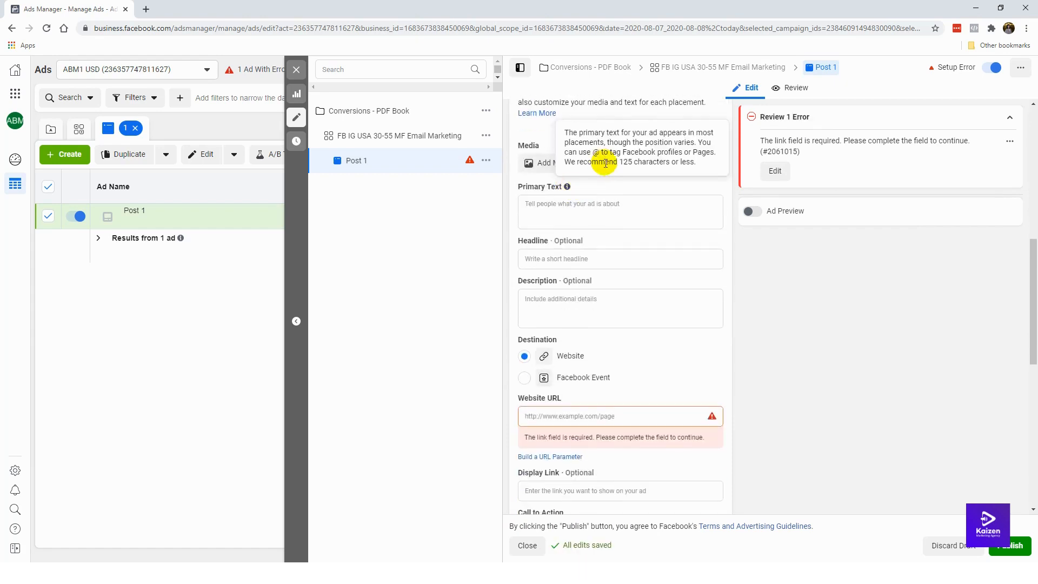
scroll(589, 221, "up", 1)
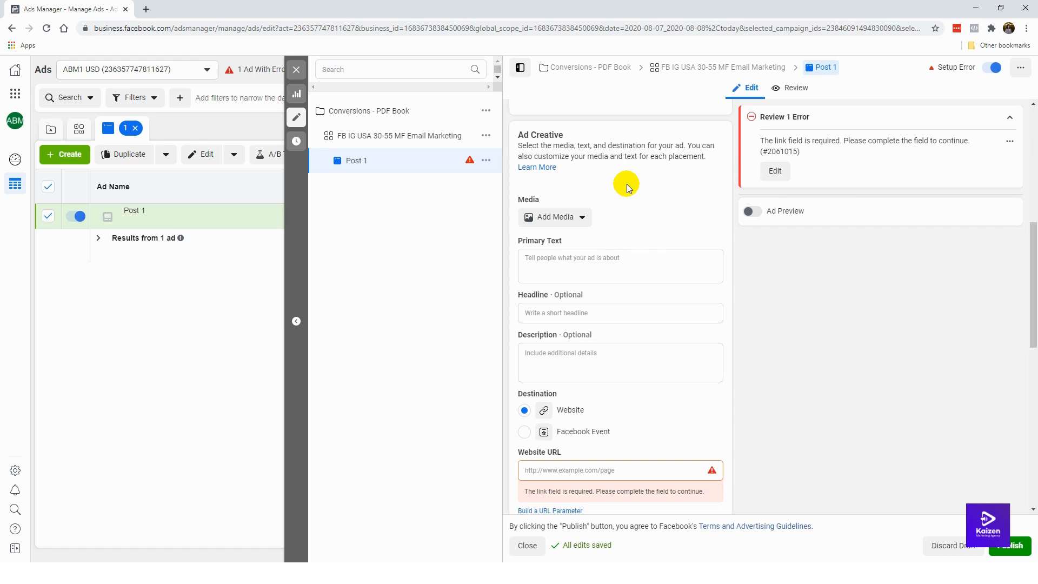
left_click(570, 263)
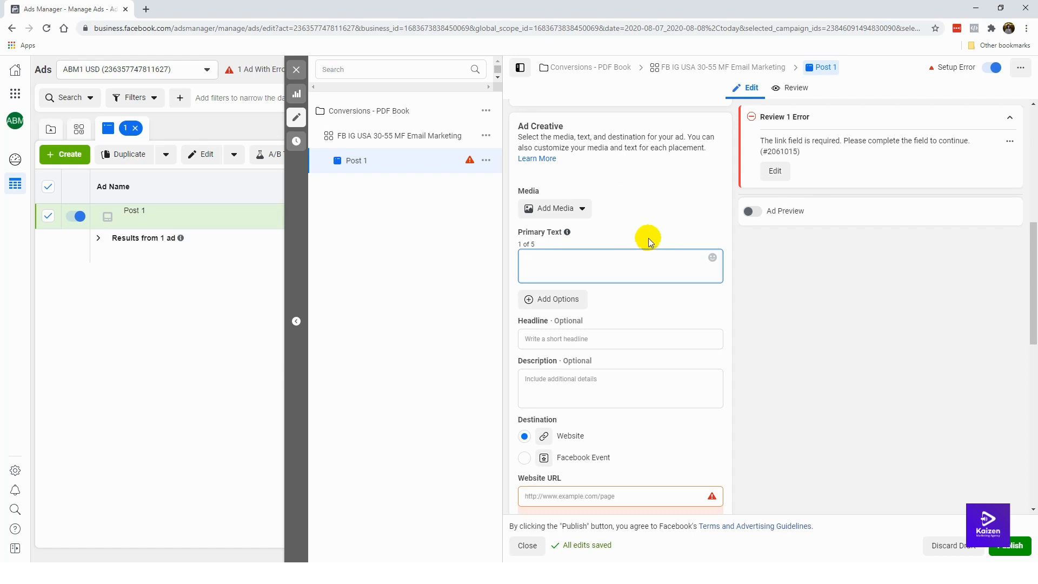
Start adding an image to the ad and search the free stock photos for "social media"
left_click(562, 211)
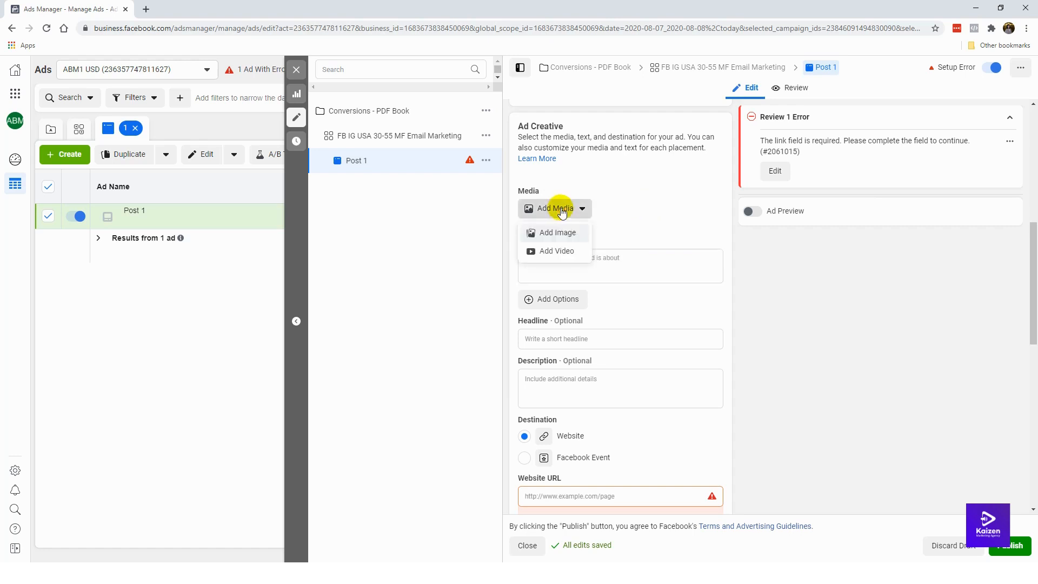
left_click(569, 234)
left_click(559, 233)
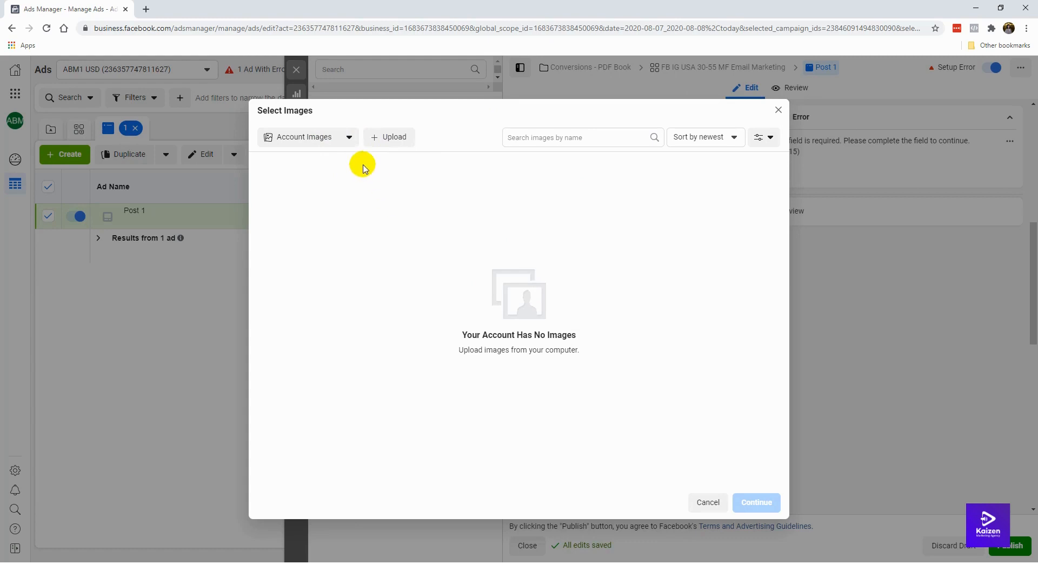
left_click(313, 139)
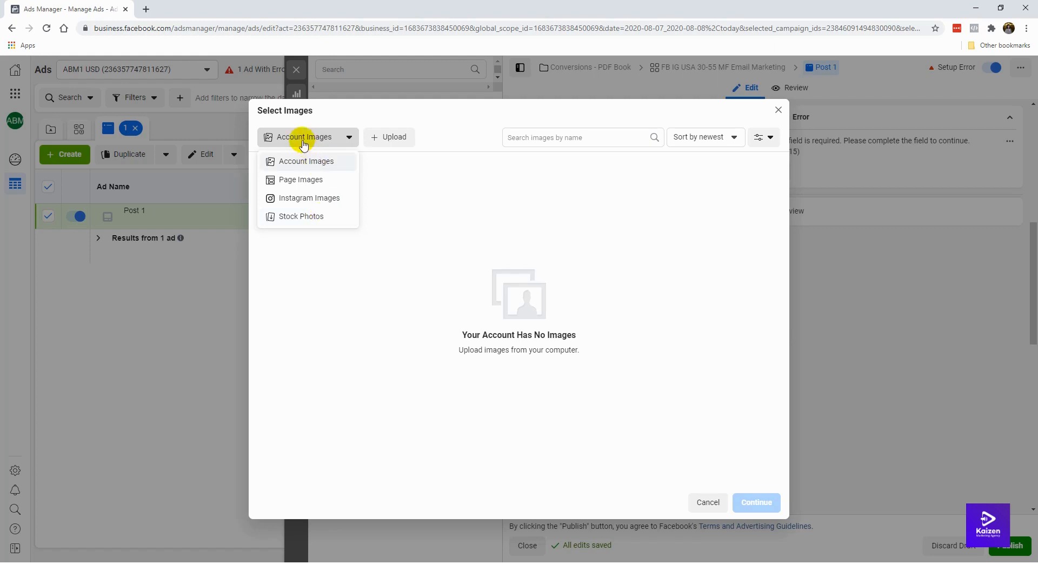
left_click(305, 218)
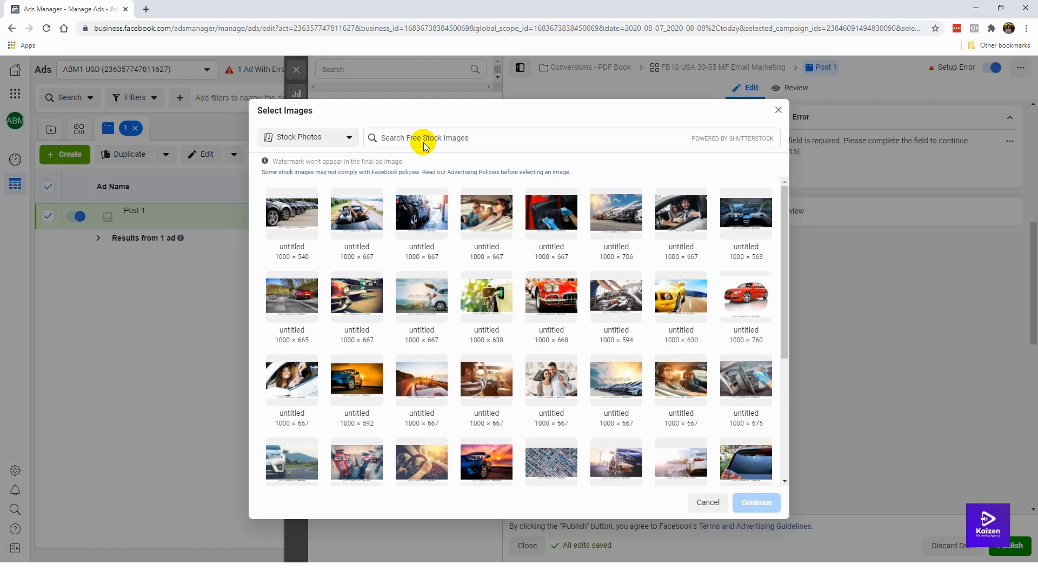
left_click(456, 139)
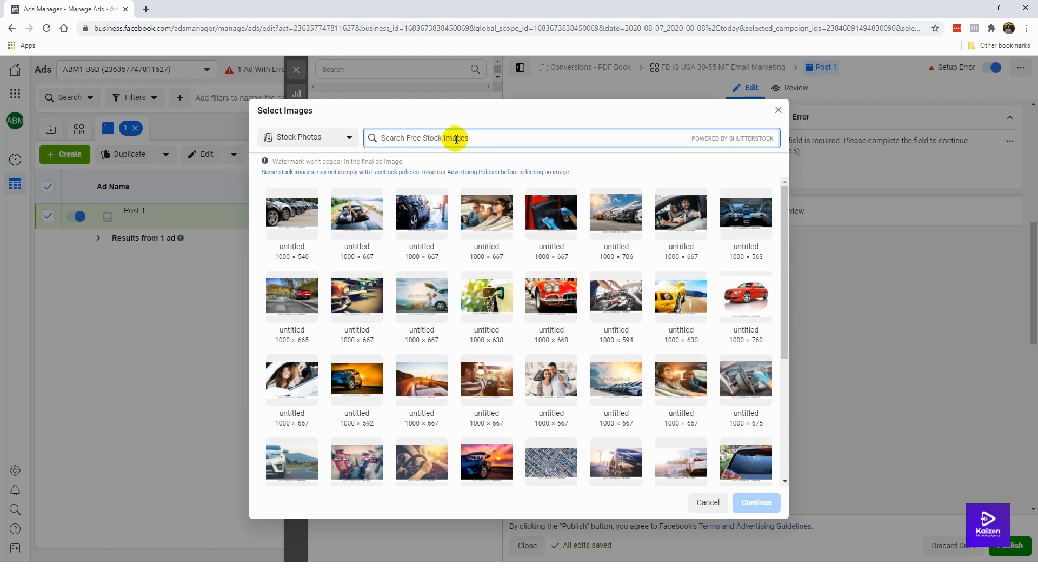
type("social media")
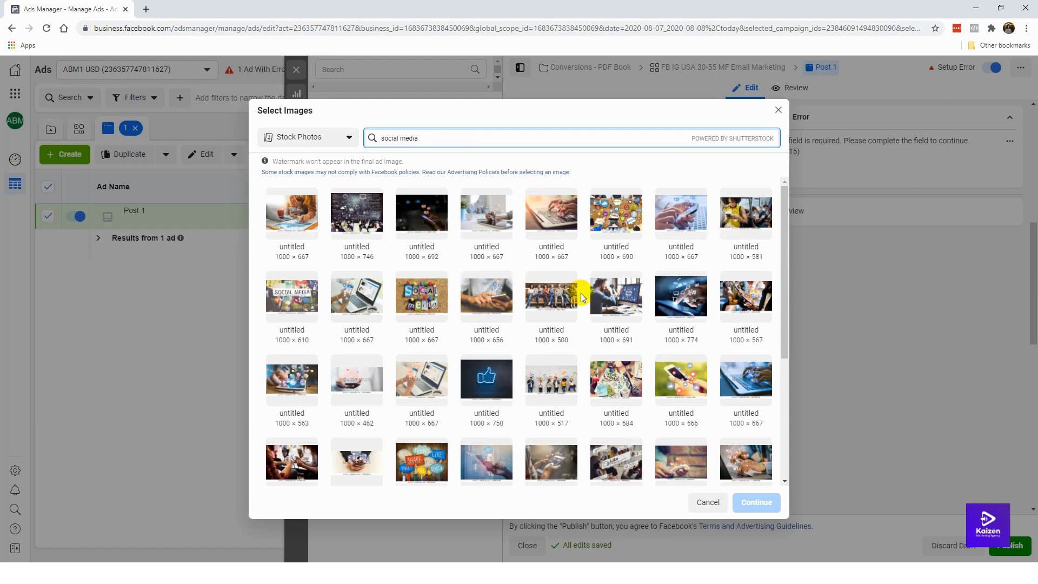
Choose the 1000 × 610 stock photo with the Social Media lettering as the ad's image
left_click(614, 302)
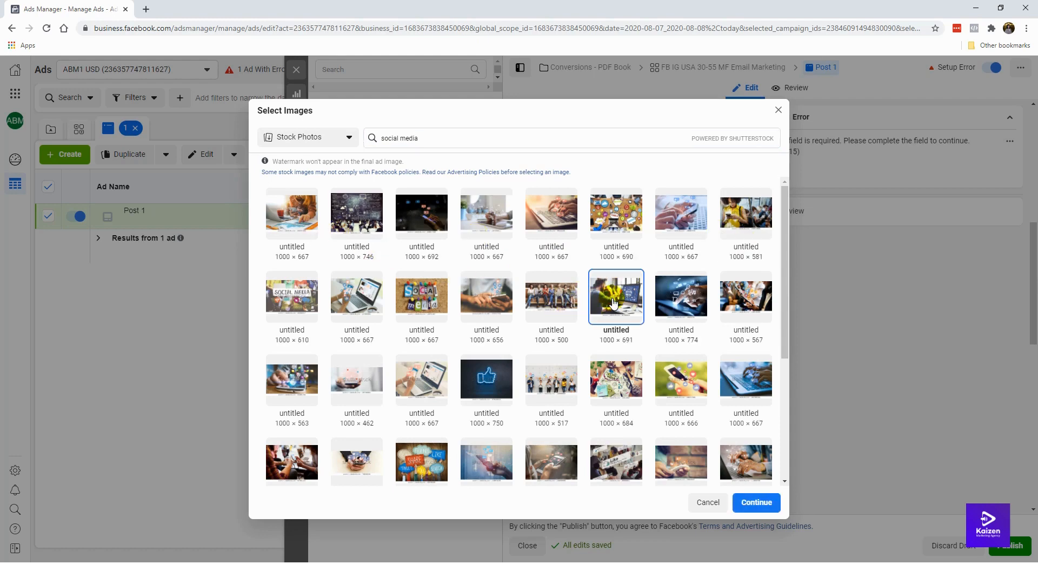
triple_click(436, 138)
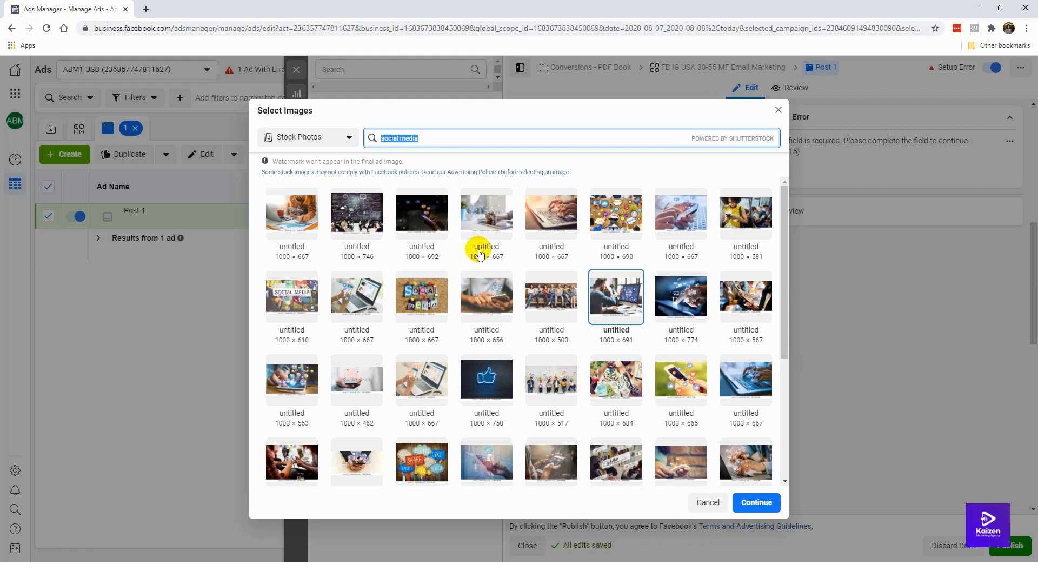
left_click(277, 292)
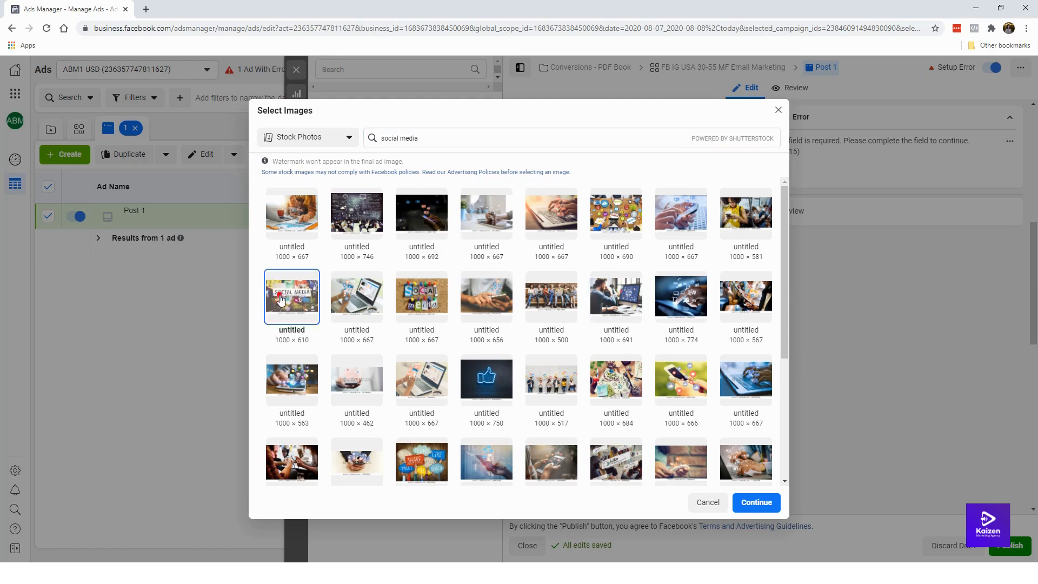
left_click(750, 503)
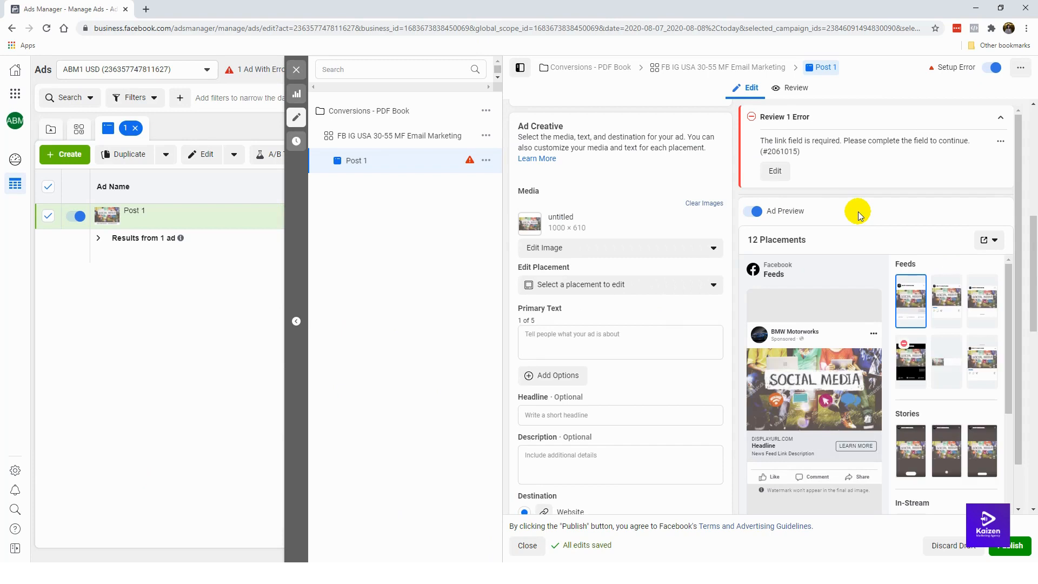
Look through the ad's placement previews and clear the Social Media image from the ad creative
scroll(919, 371, "down", 4)
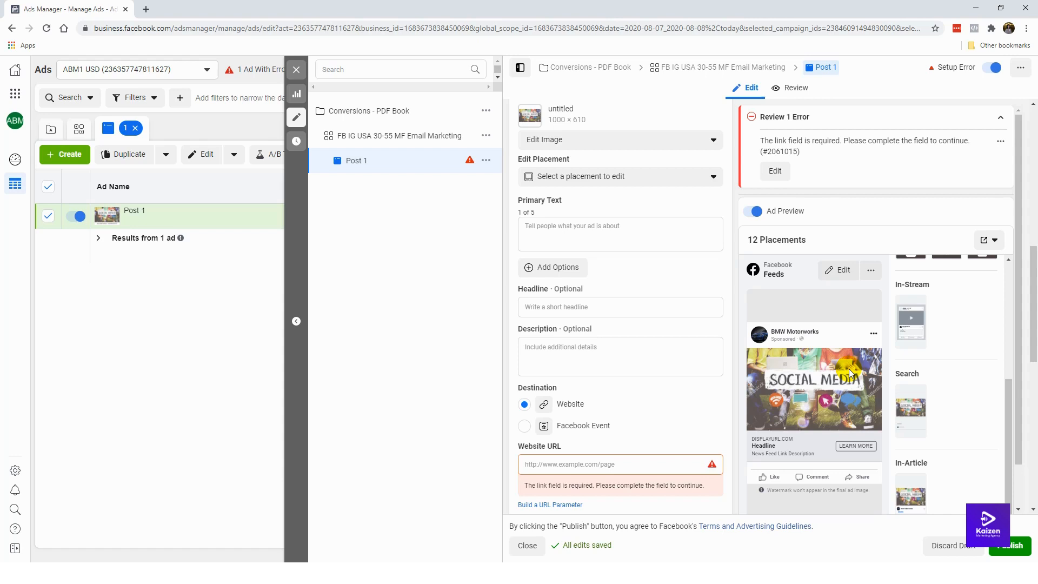
scroll(676, 354, "up", 5)
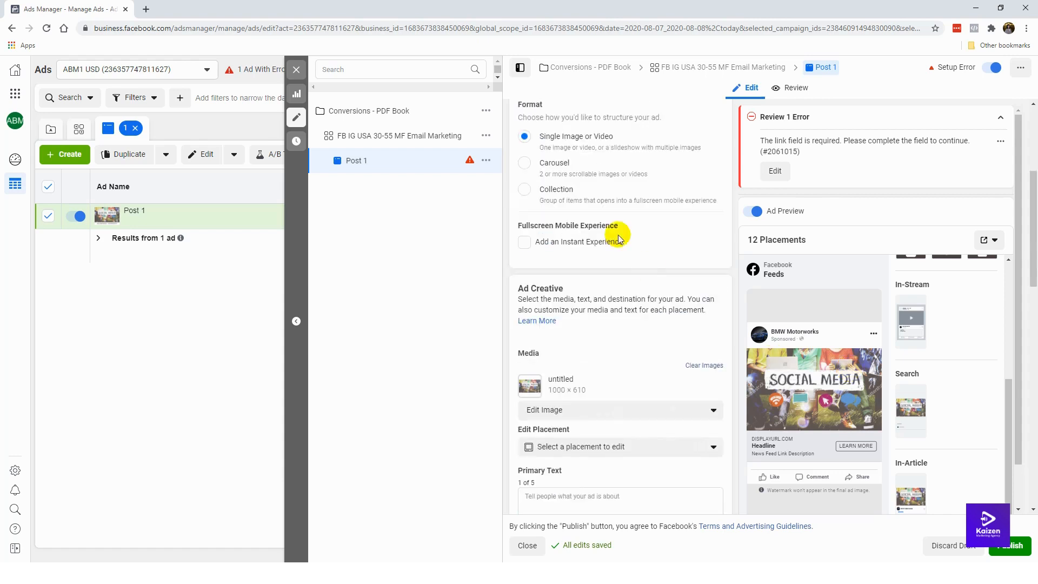
scroll(621, 312, "down", 1)
left_click(698, 311)
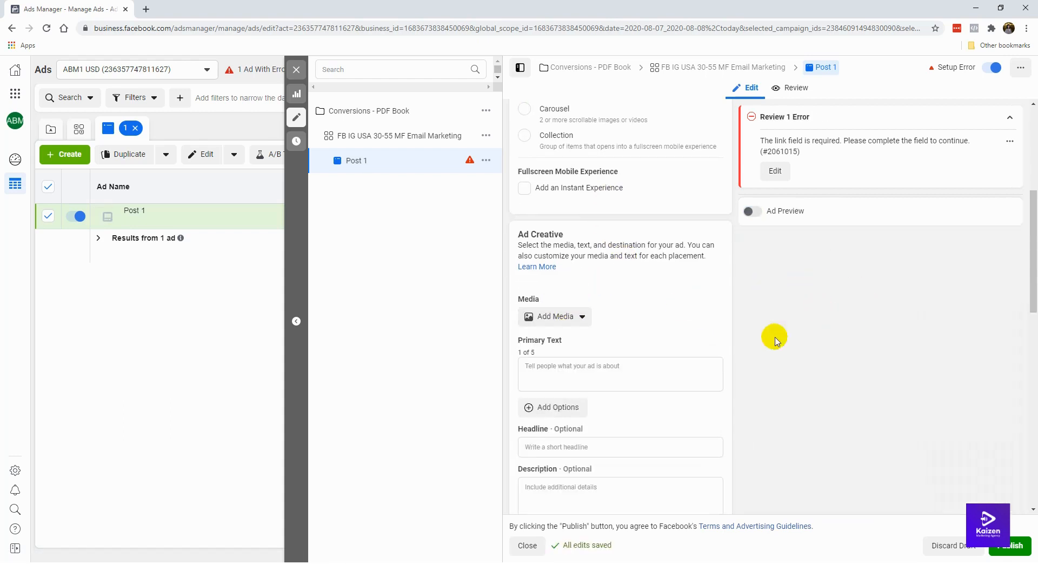
Reopen the image selection for the ad and search the free stock photos for "bikini"
left_click(552, 316)
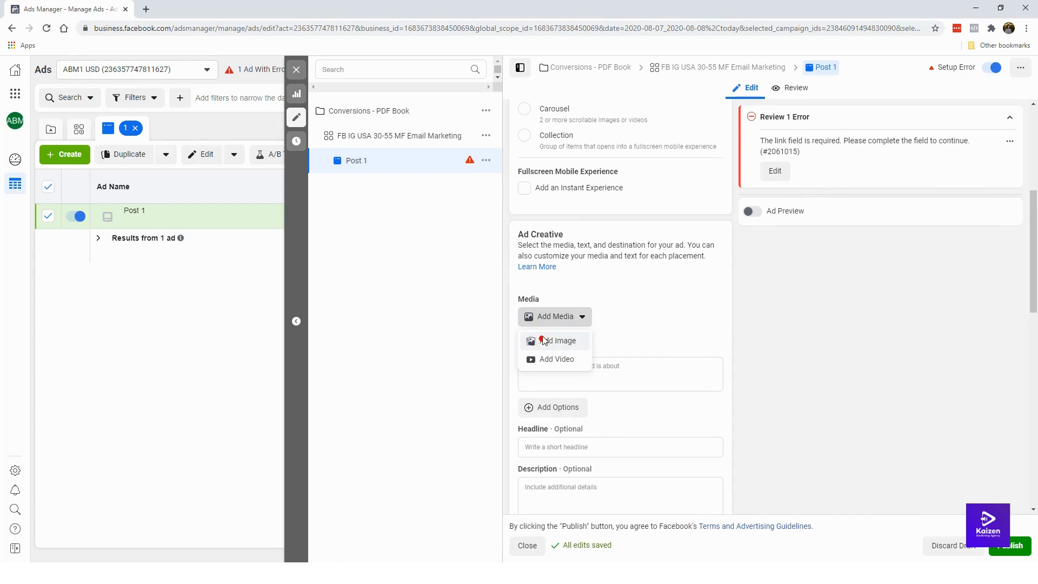
left_click(544, 341)
left_click(306, 138)
left_click(318, 213)
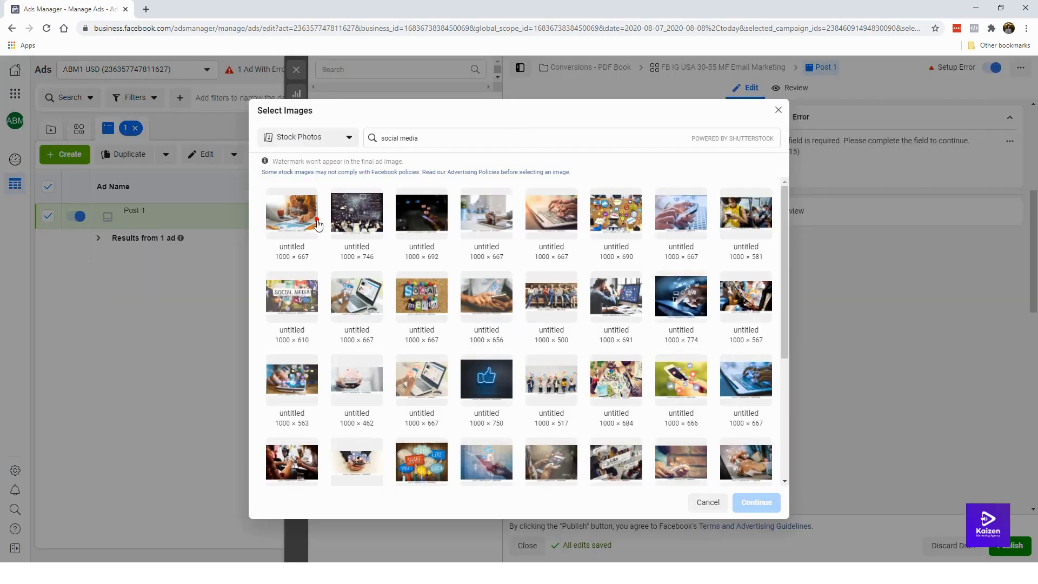
triple_click(493, 137)
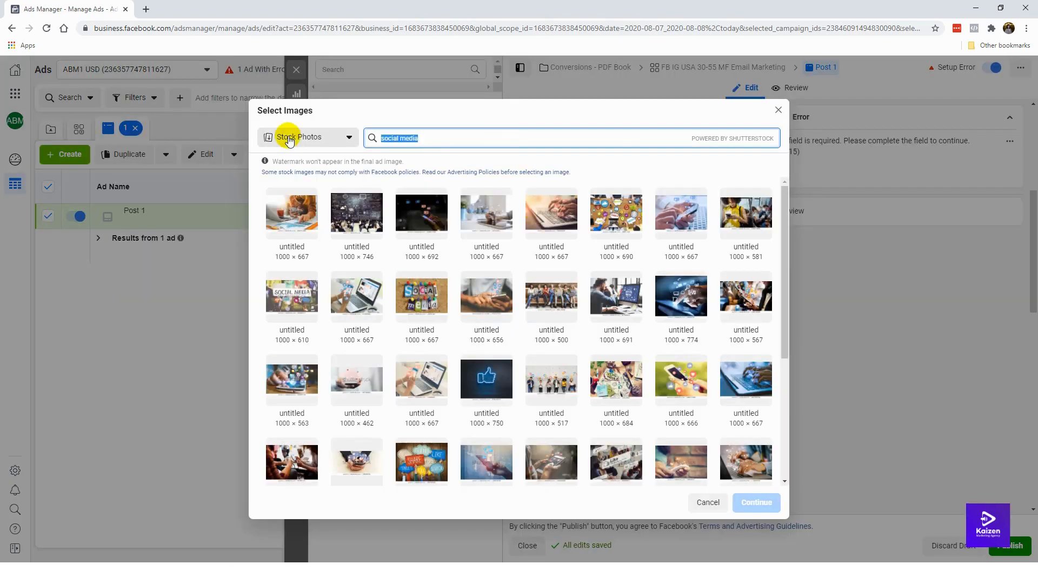
type("bikini")
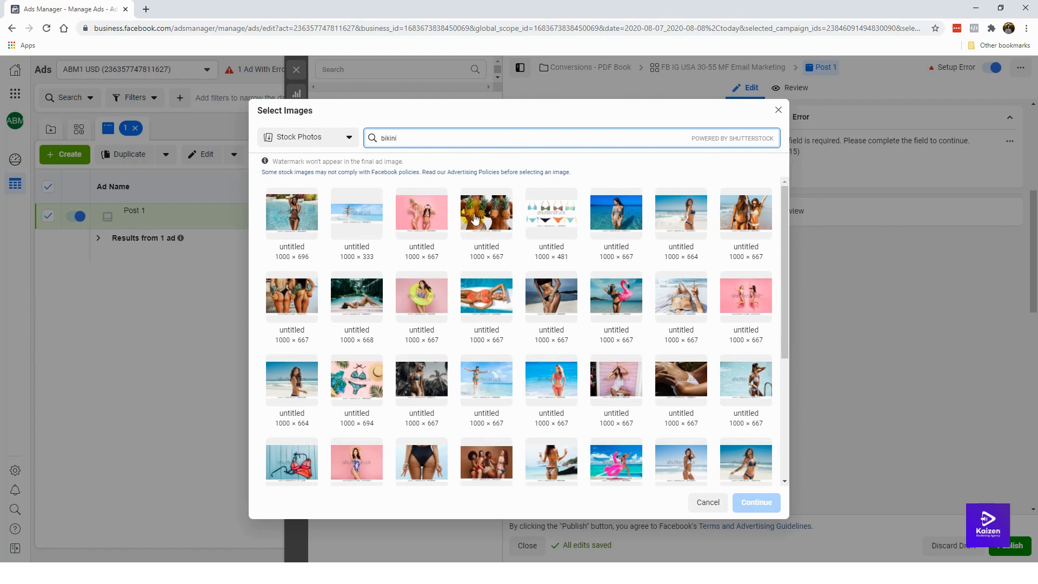
Replace the stock photo search term with "social media"
left_click_drag(440, 139, 346, 138)
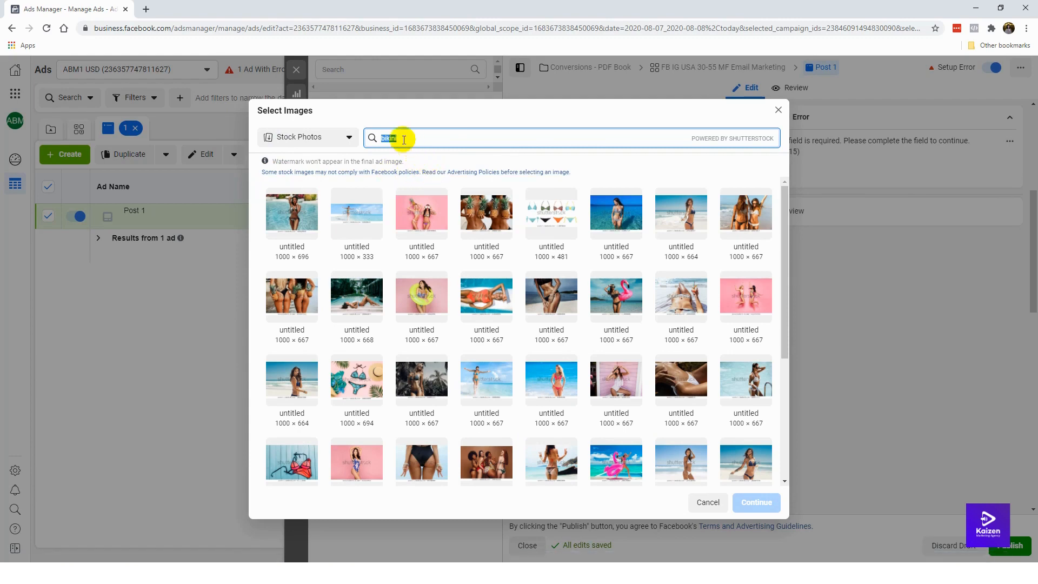
left_click_drag(408, 142, 375, 148)
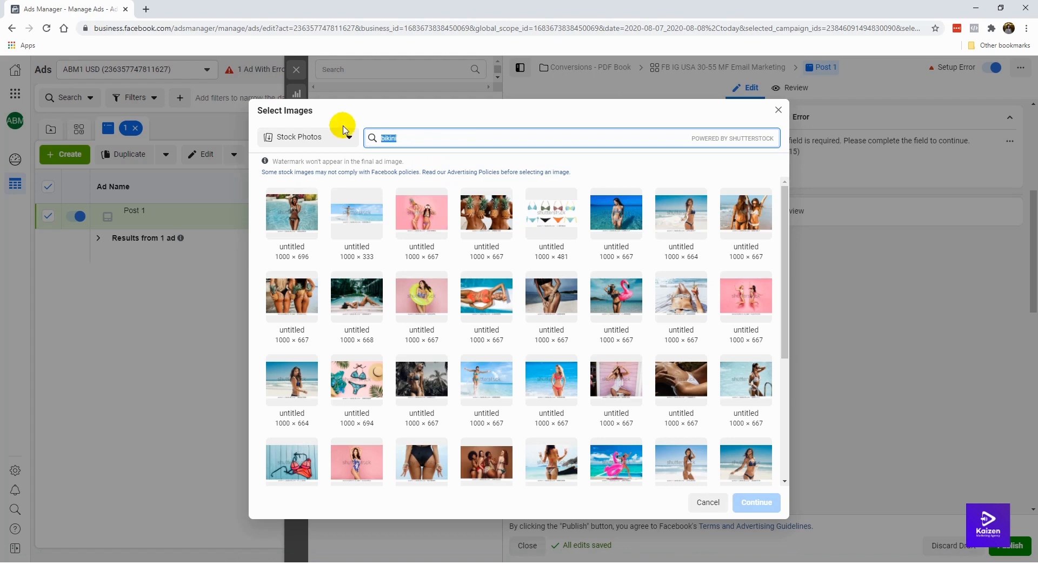
type("social media")
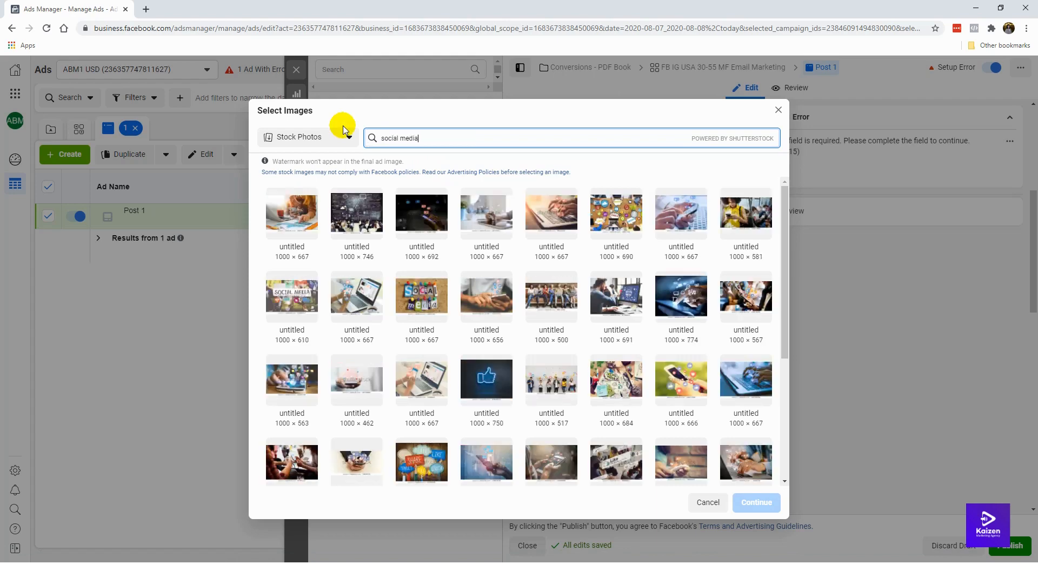
Choose the 1000 × 691 stock photo of the man at a computer as the ad's image and turn on the ad preview
left_click(616, 296)
left_click(746, 509)
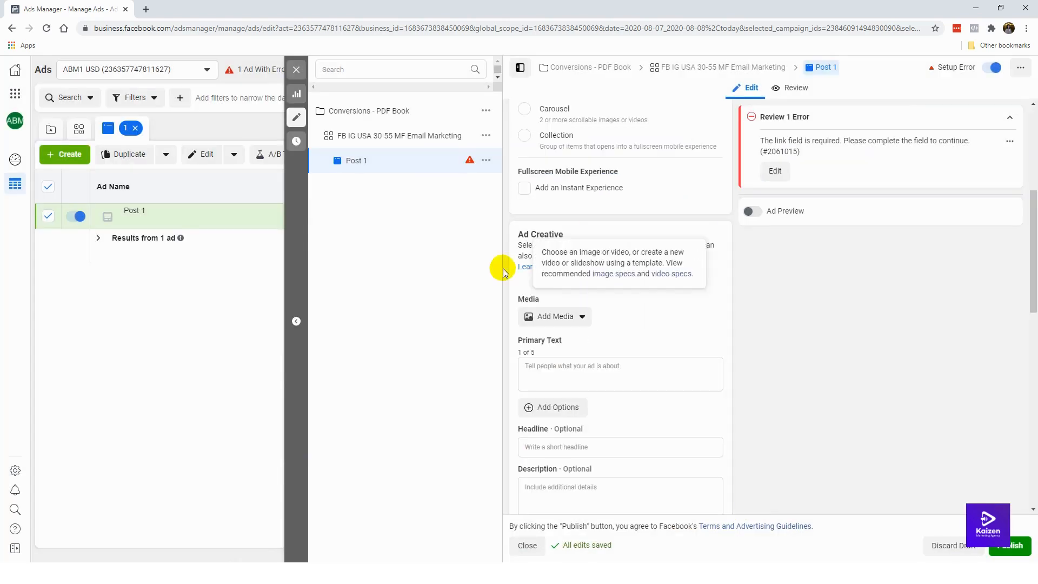
left_click(752, 211)
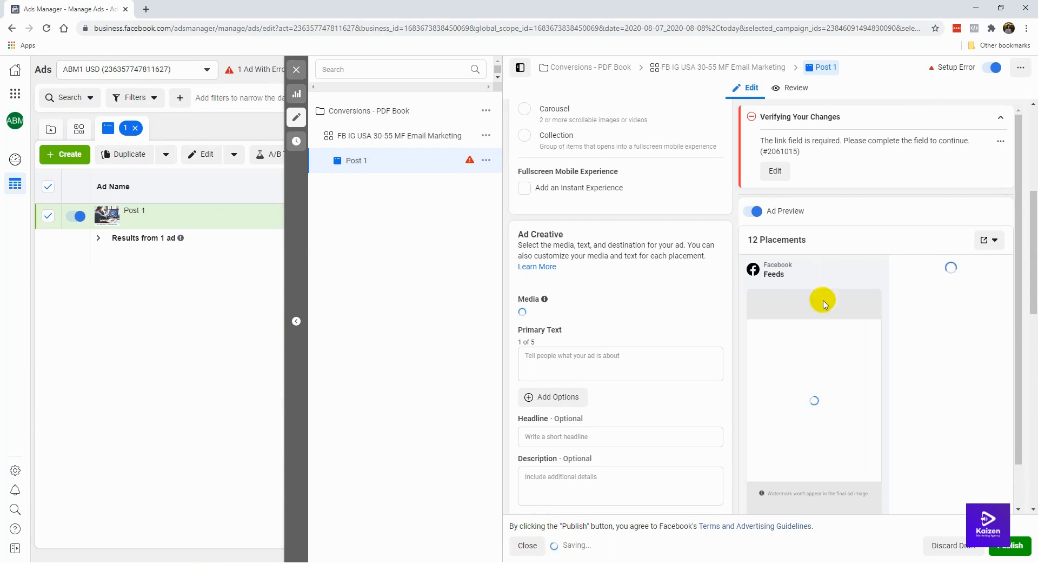
left_click(651, 357)
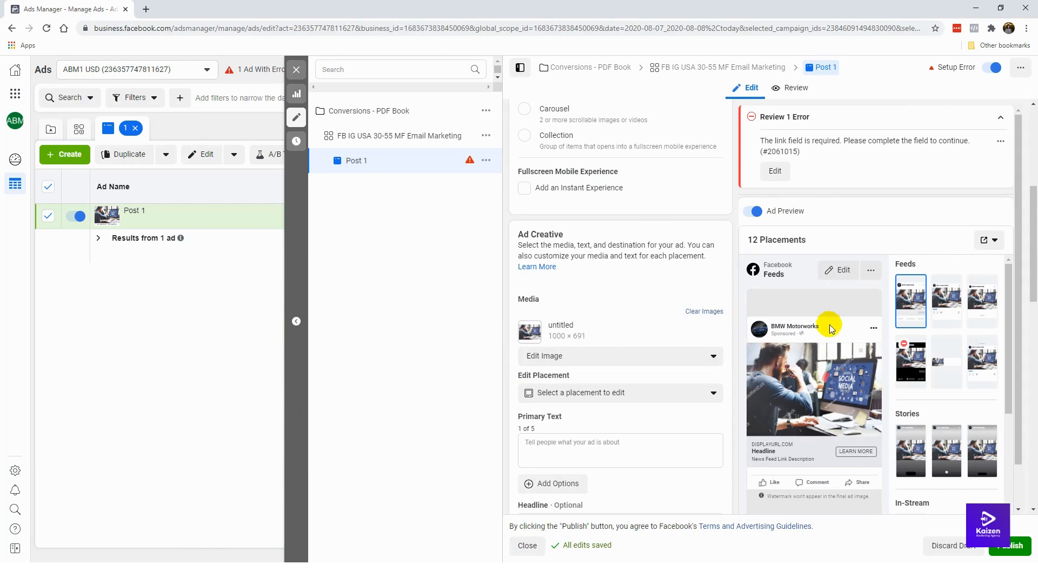
Paste the "FREE BOOK: Ultimate FB Ads For Local Business" copy from the FB-AD-PDFBOOK note into the primary text and remove its leading blank line
scroll(616, 346, "down", 1)
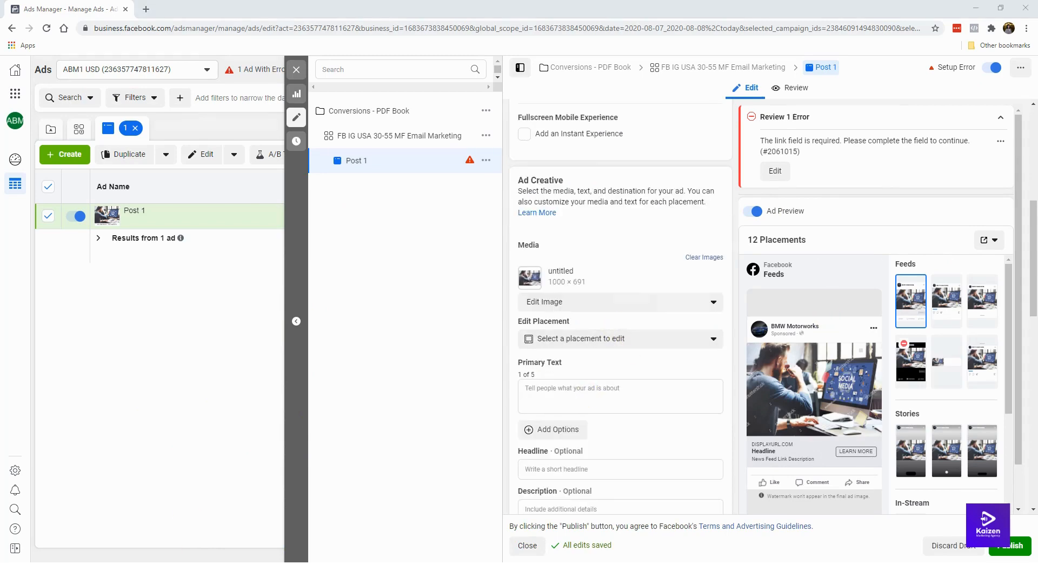
left_click(141, 573)
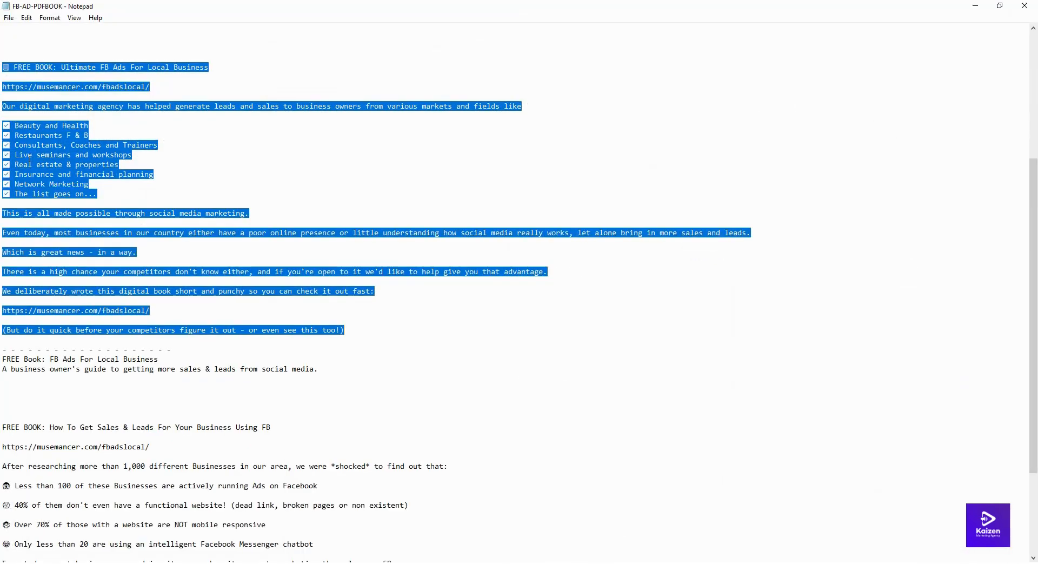
left_click(979, 5)
left_click(638, 389)
type("📘 FREE BOOK: Ultimate FB Ads For Local Business  https://musemancer.com/fbadslocal/  Our digital marketing agency has helped generate leads and sales to business owners from various markets and fields like  ✅ Beauty and Health ✅ Restaurants F & B ✅ Consultants, Coaches and Trainers ✅ Live seminars and workshops ✅ Real estate & properties ✅ Insurance and financial planning ✅ Network Marketing ✅ The list goes on...  This is all made possible through social media marketing.  Even today, most businesses in our country either have a poor online presence or little understanding how social media really works, let alone bring in more sales and leads.  Which is great news - in a way.  There is a high chance your competitors don't know either, and if you're open to it we'd like to help give you that advantage.  We deliberately wrote this digital book short and punchy so you can check it out fast:  https://musemancer.com/fbadslocal/  (But do it quick before your competitors figure it out - or even see this too!)")
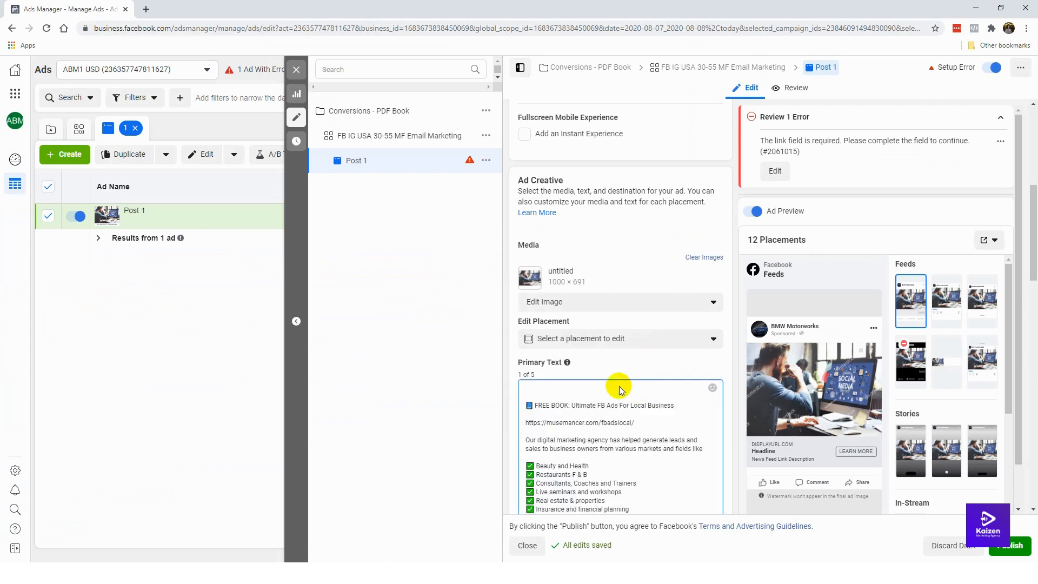
left_click(619, 389)
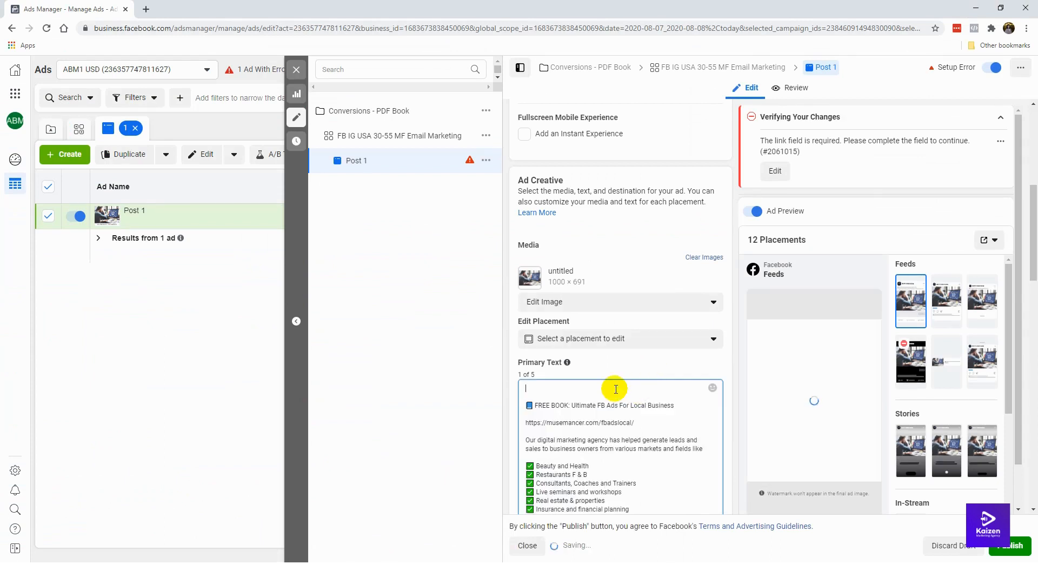
key("Delete")
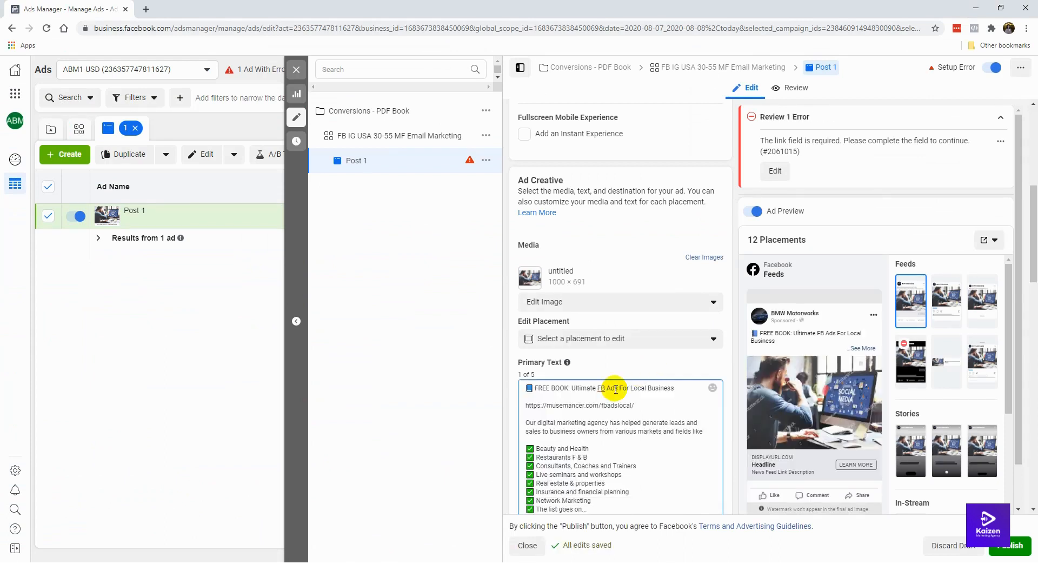
left_click_drag(634, 405, 553, 404)
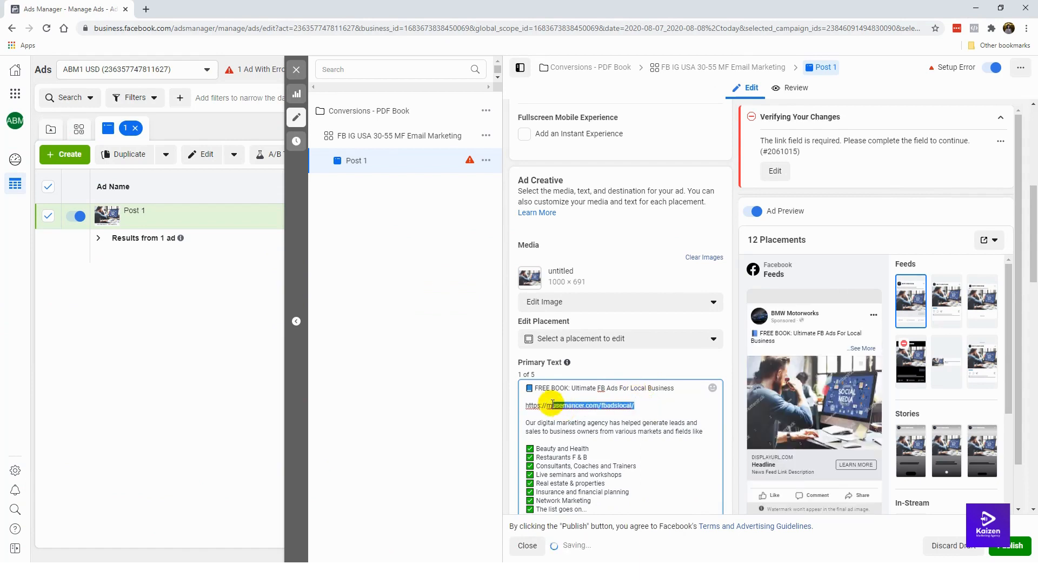
type("domainname.c")
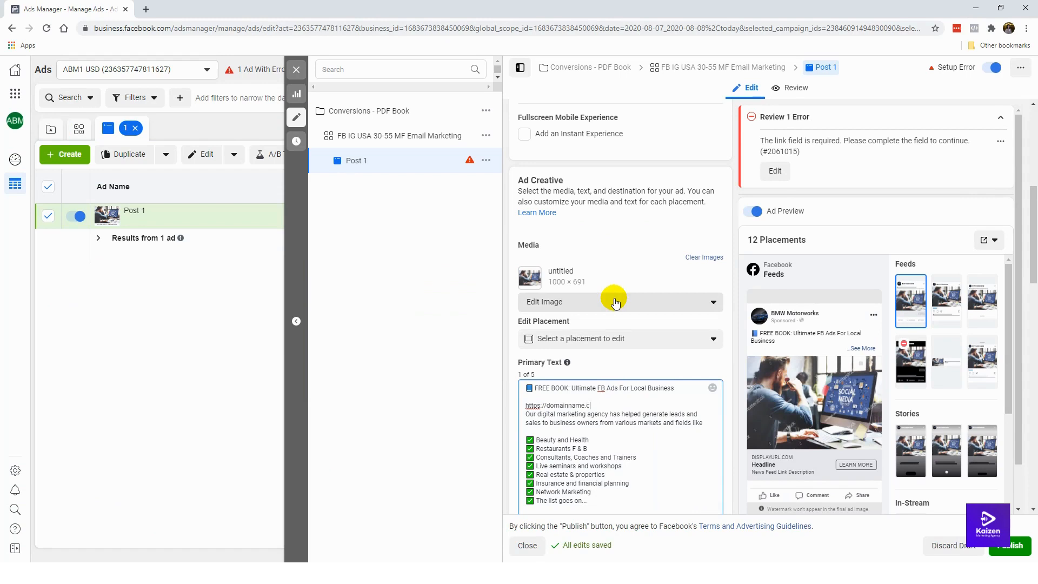
type("om/freebo")
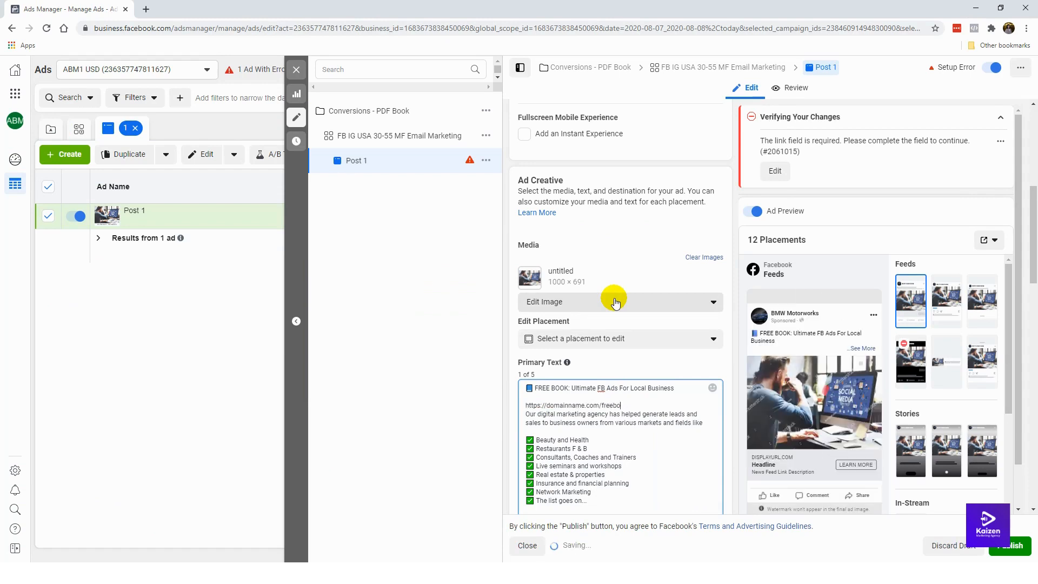
type("kok/")
key("Return")
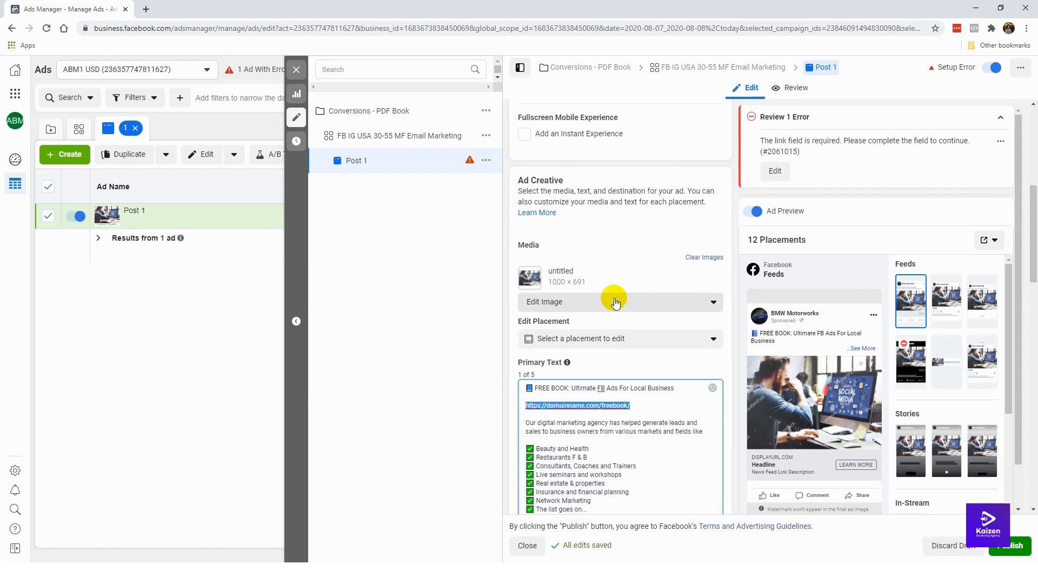
scroll(626, 417, "down", 6)
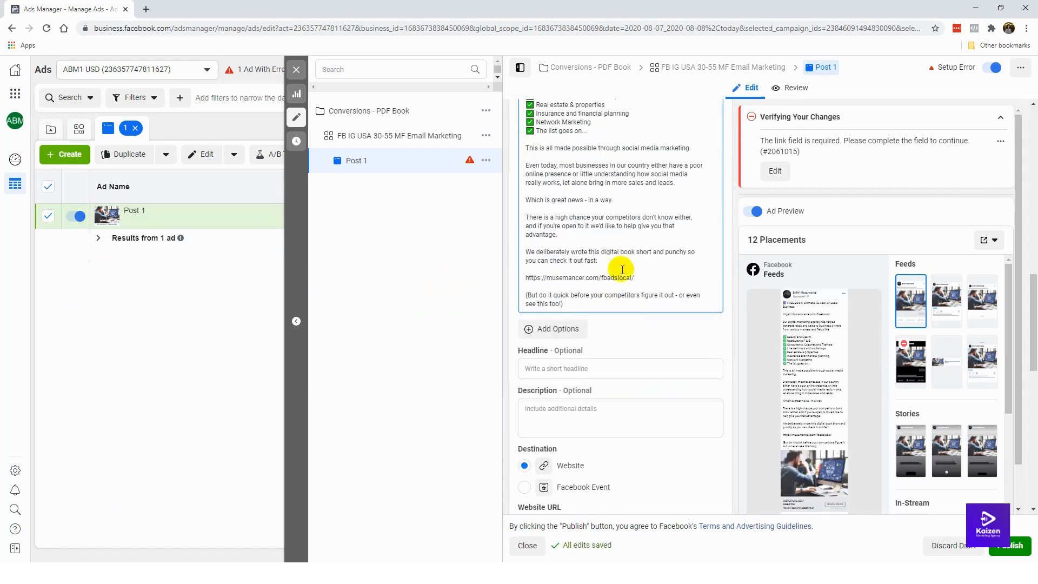
left_click_drag(635, 278, 494, 274)
type("https://domainname.com/freebook/")
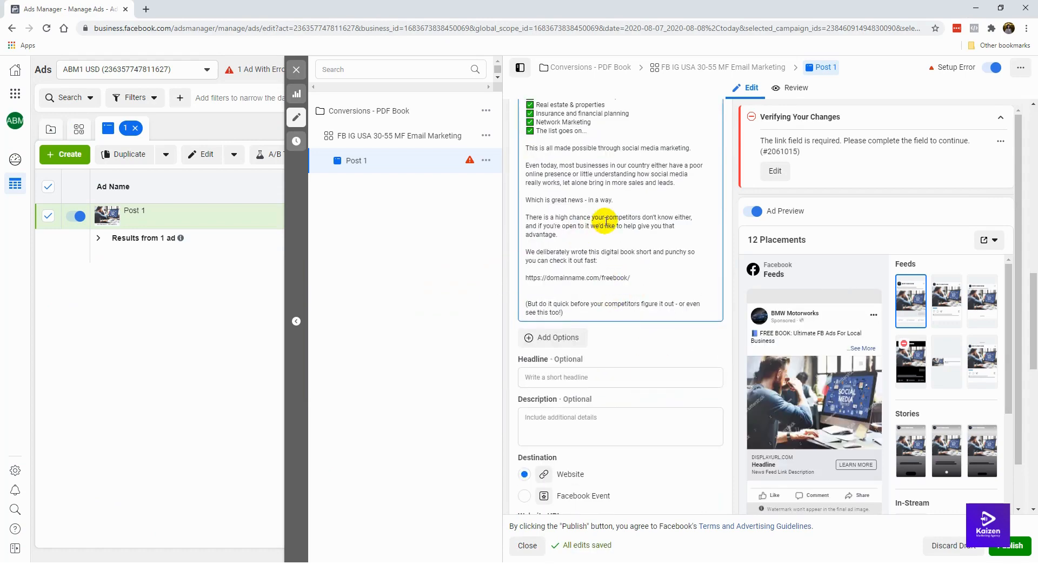
key("BackSpace")
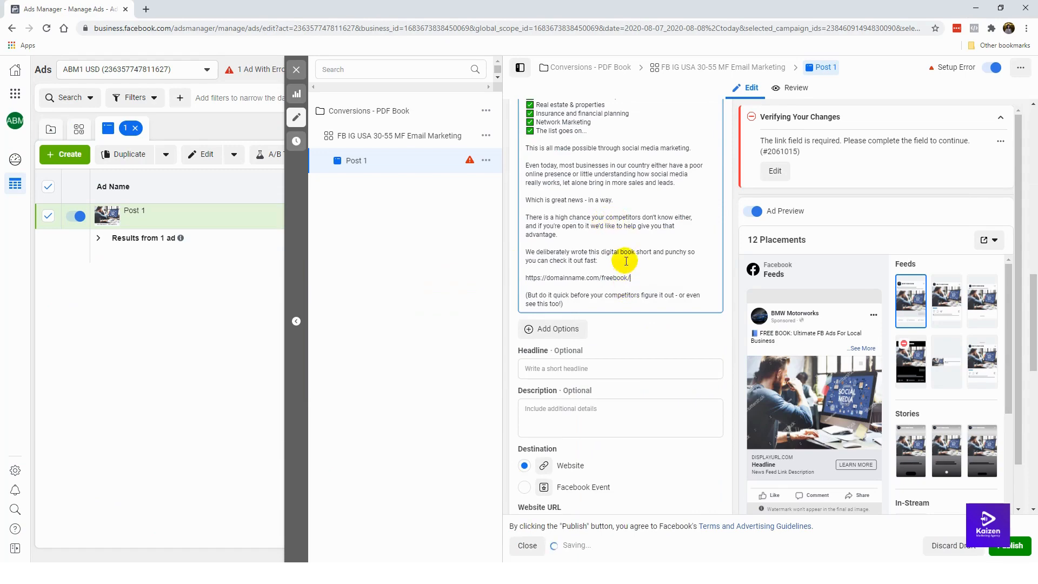
Read through the ad's primary text from its opening line to the closing link
scroll(656, 266, "up", 2)
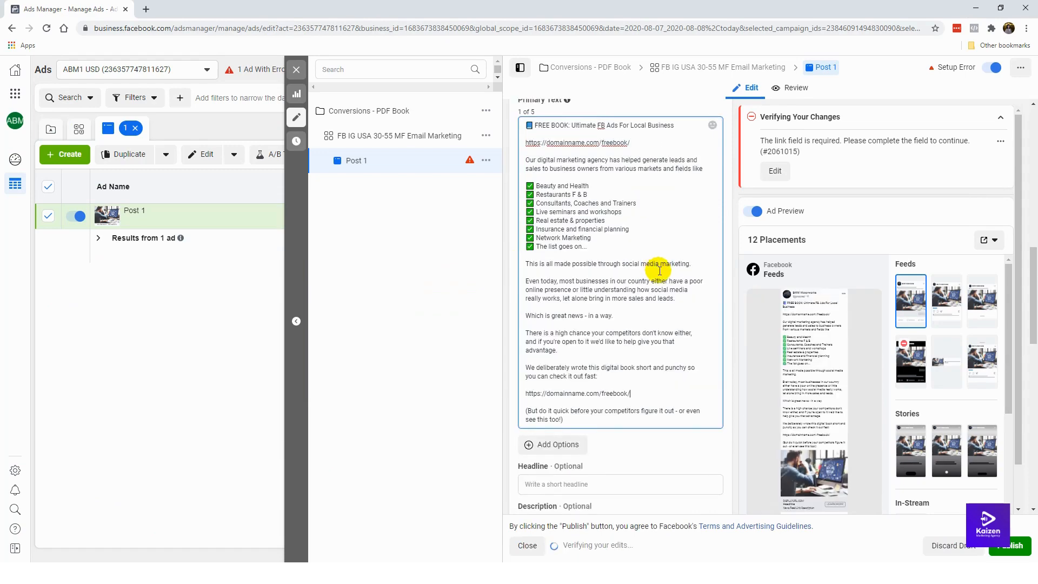
scroll(702, 270, "up", 2)
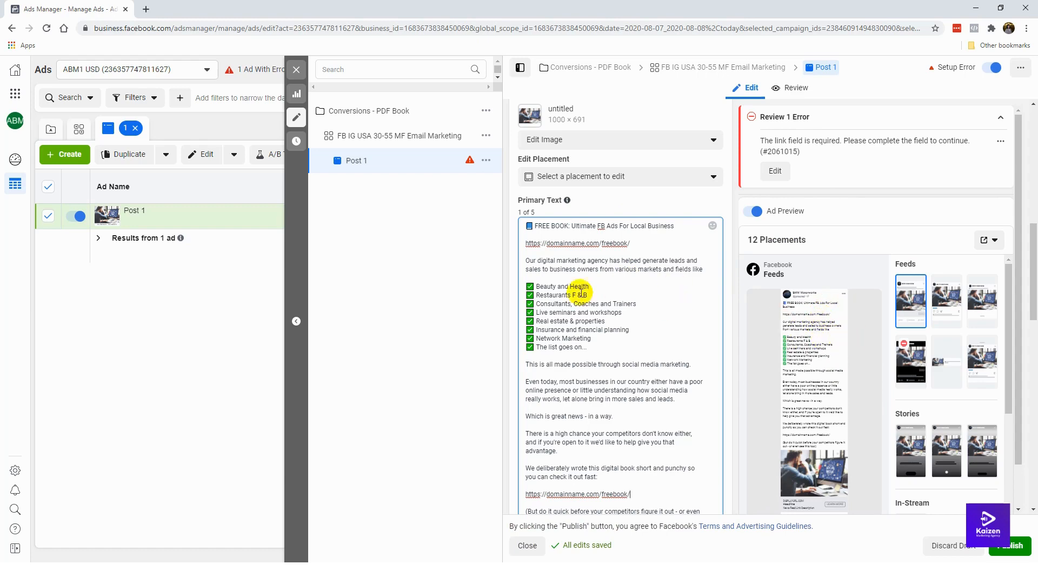
scroll(508, 303, "down", 4)
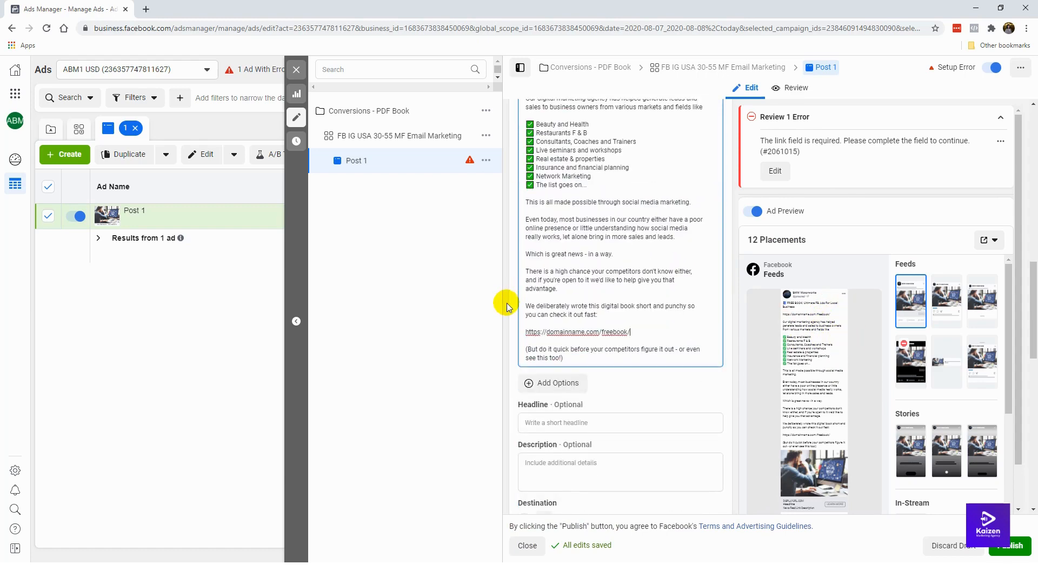
scroll(622, 208, "up", 3)
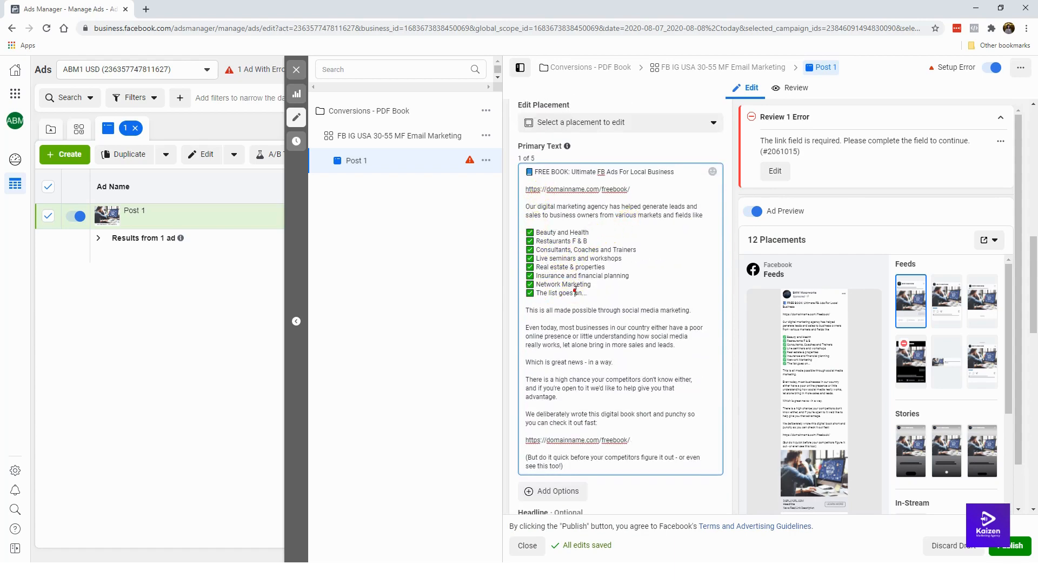
left_click(574, 274)
left_click(603, 289)
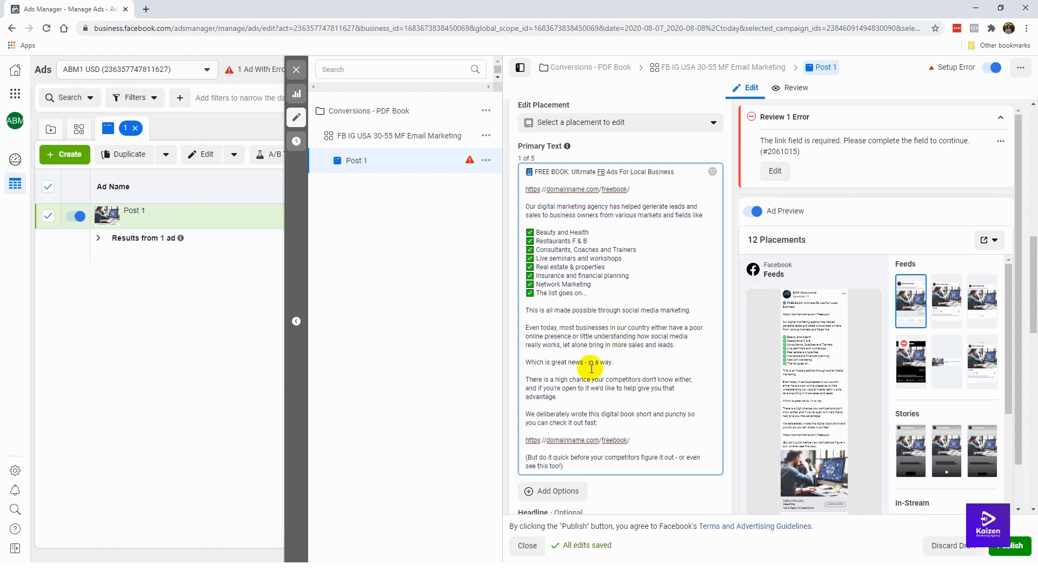
Copy "FREE Book: FB Ads For Local Business" from the FB-AD-PDFBOOK note into the ad's headline
scroll(611, 357, "down", 3)
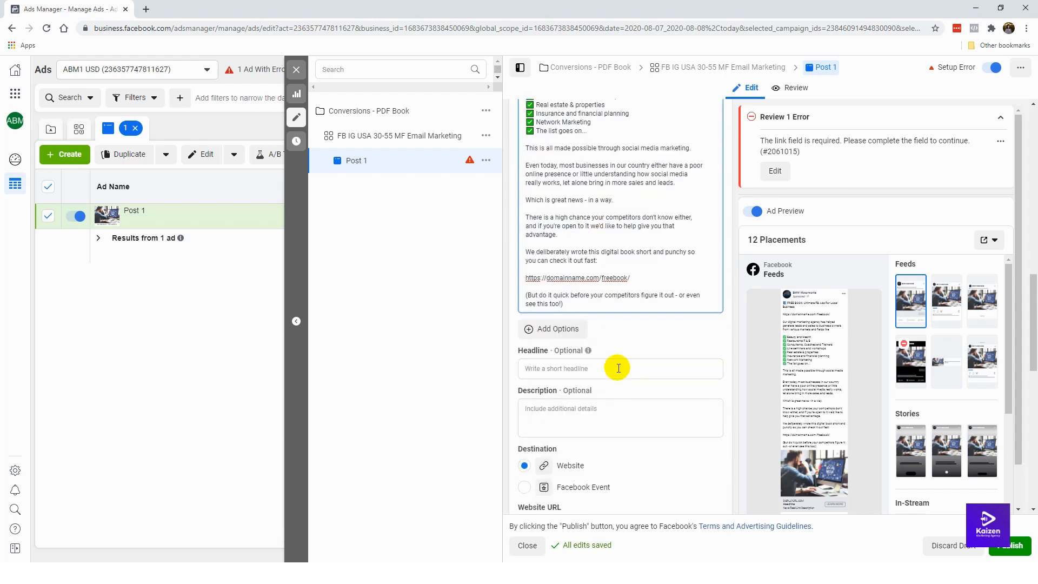
left_click(626, 365)
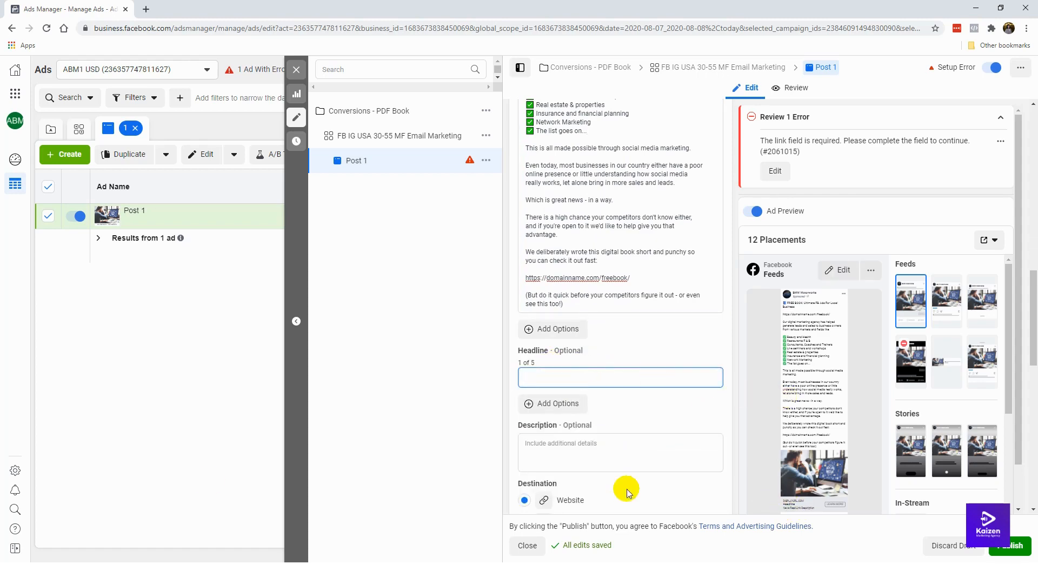
left_click(156, 573)
left_click_drag(3, 359, 158, 359)
key("ctrl+c")
left_click(976, 6)
left_click(560, 370)
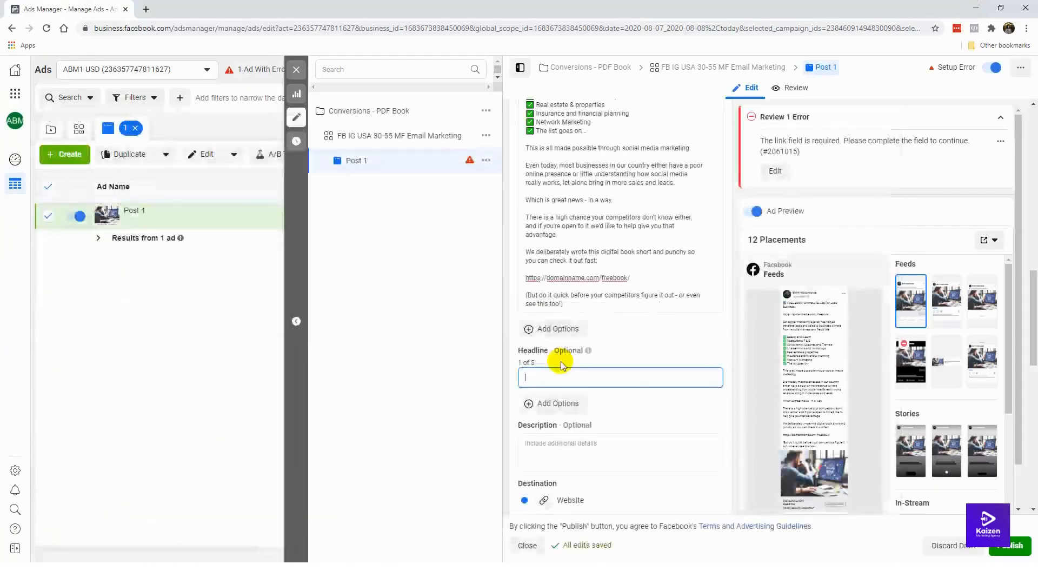
key("ctrl+v")
Copy "A business owner's guide to getting more sales & leads from social media." from the FB-AD-PDFBOOK note into the ad's description
key("alt+Tab")
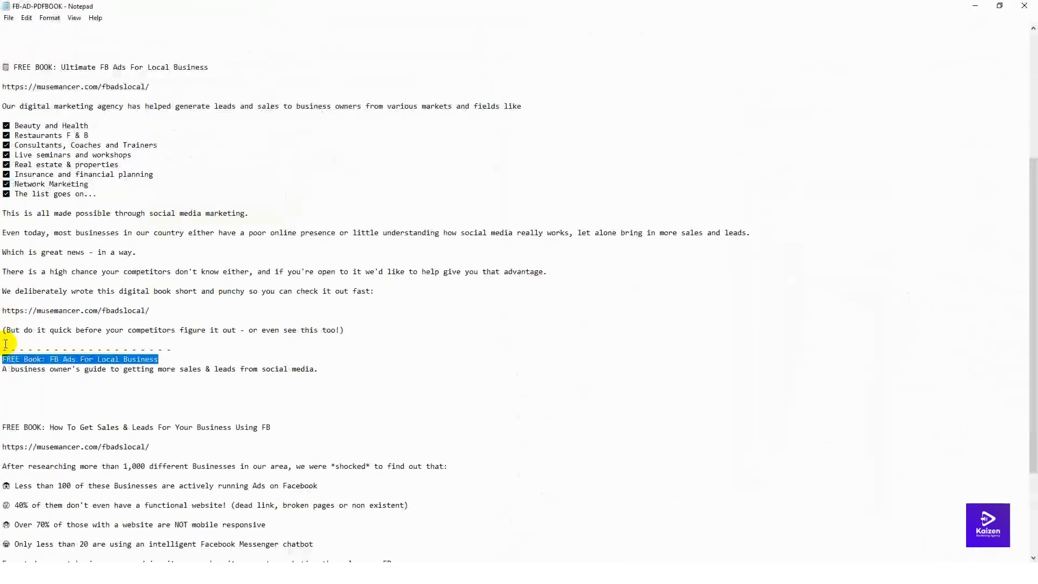
left_click(2, 361)
left_click(331, 368, "shift")
key("ctrl+c")
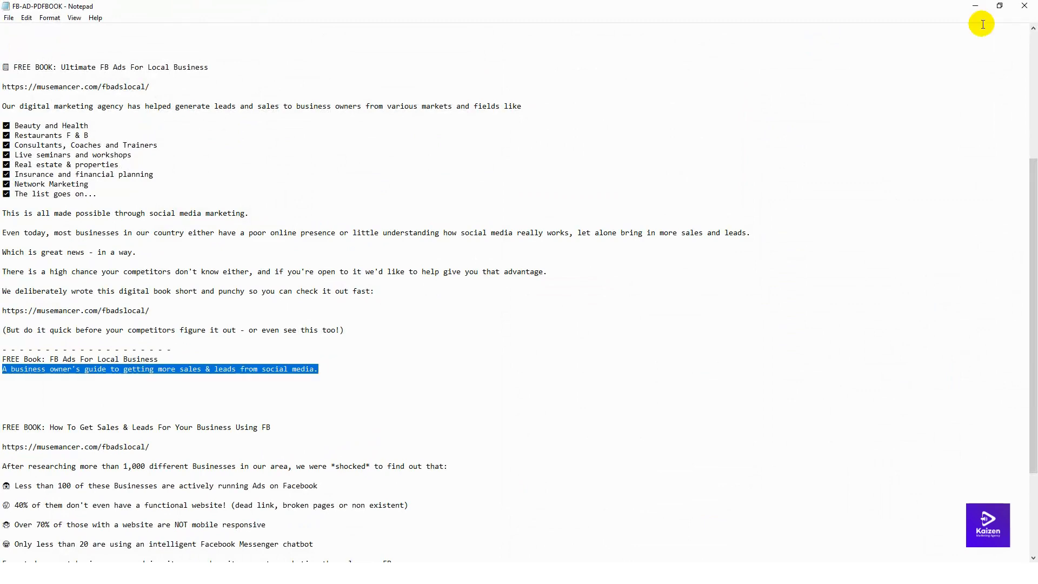
left_click(975, 6)
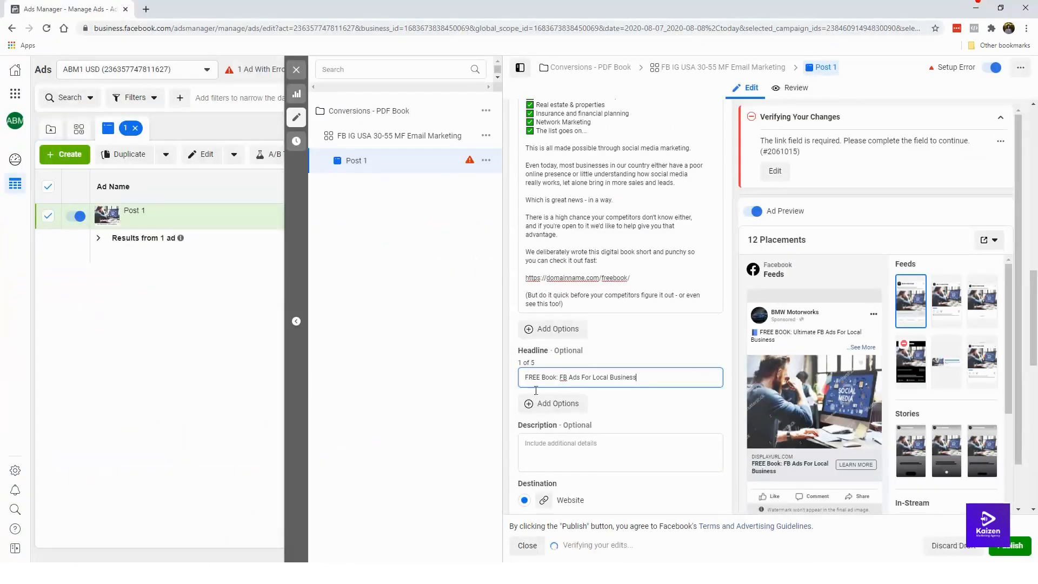
left_click(560, 444)
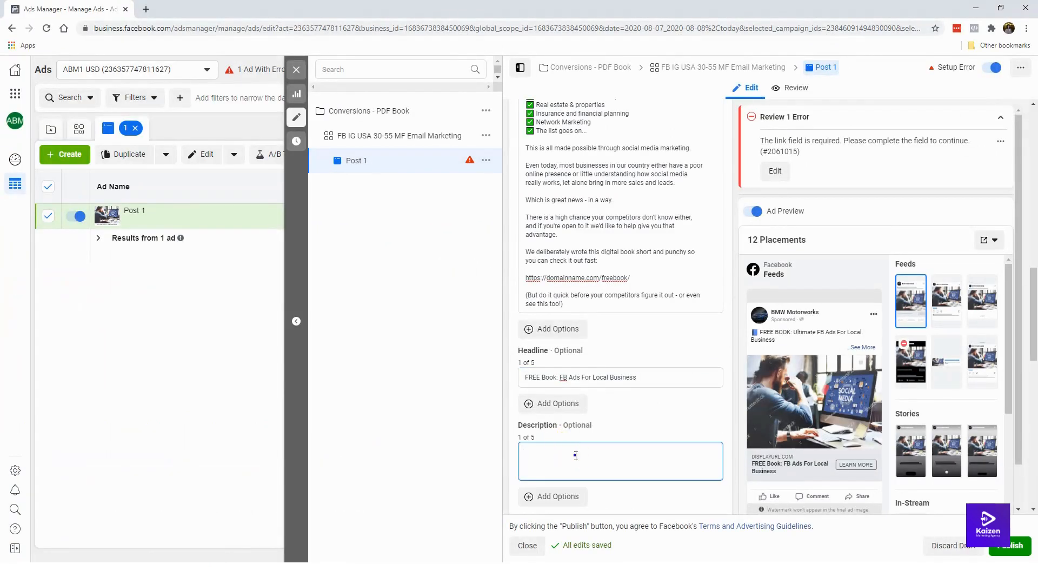
right_click(576, 455)
left_click(627, 358)
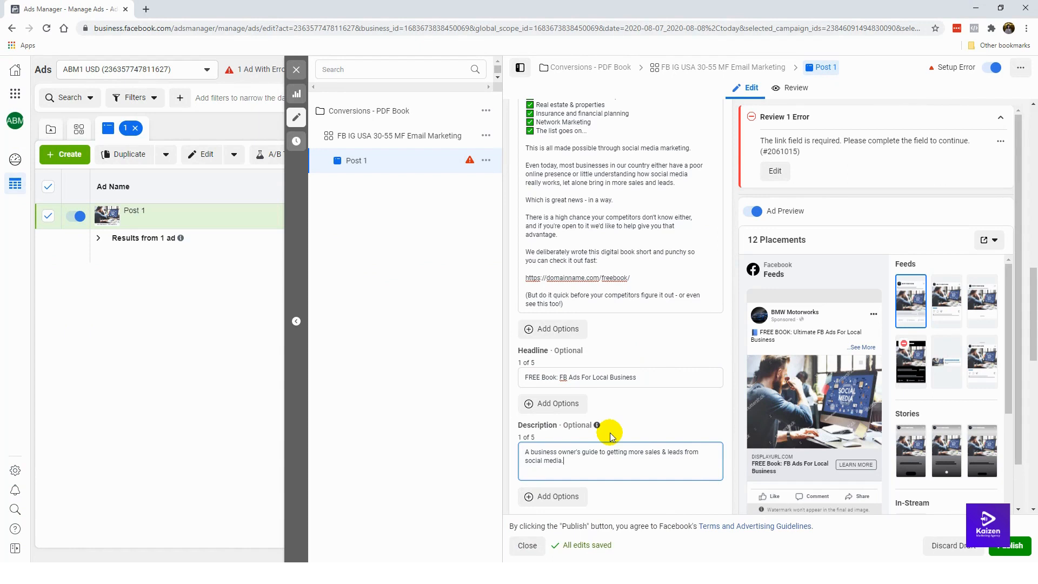
left_click(610, 432)
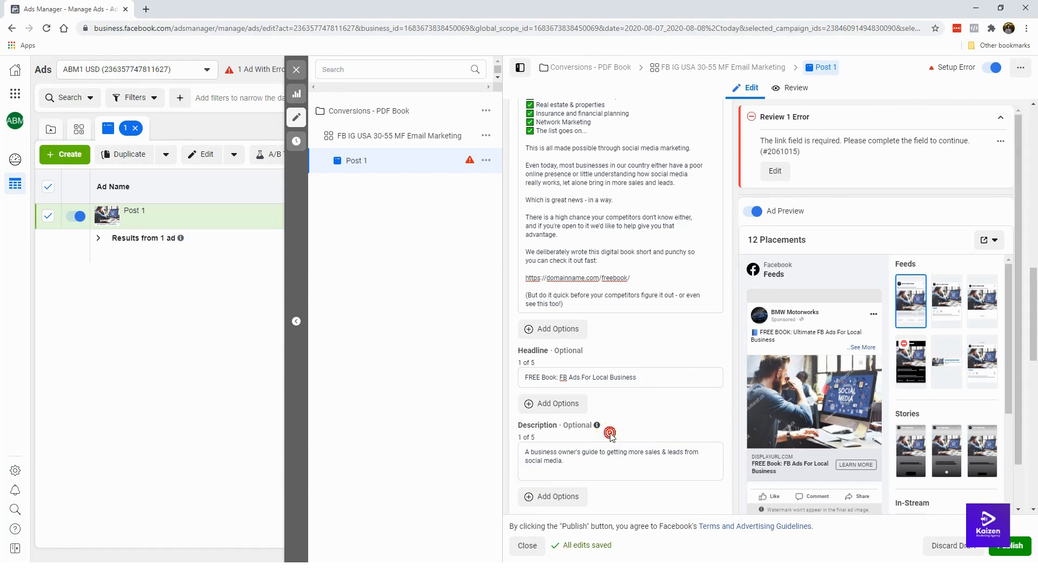
scroll(598, 461, "down", 1)
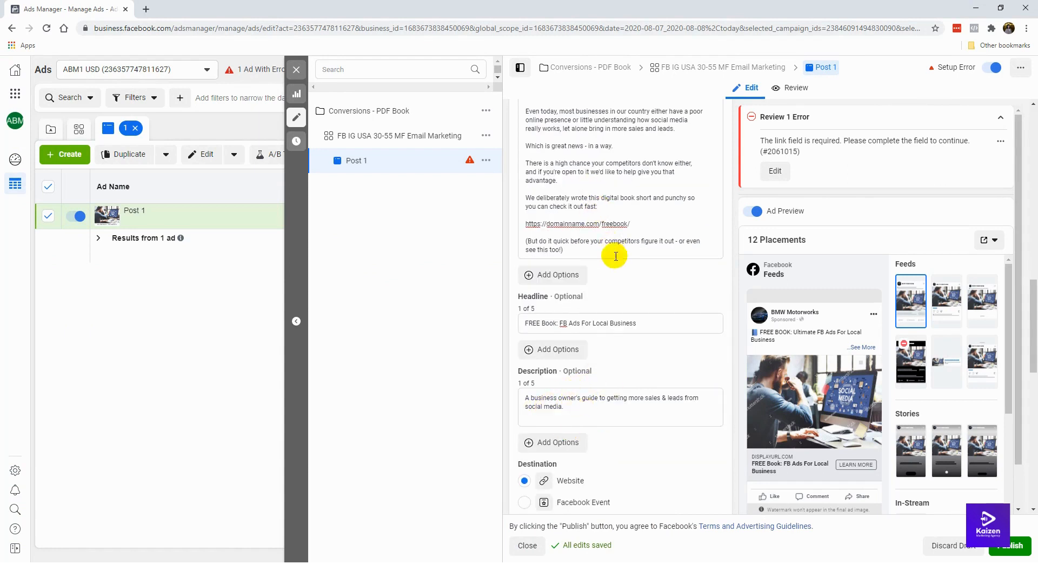
left_click_drag(631, 224, 542, 216)
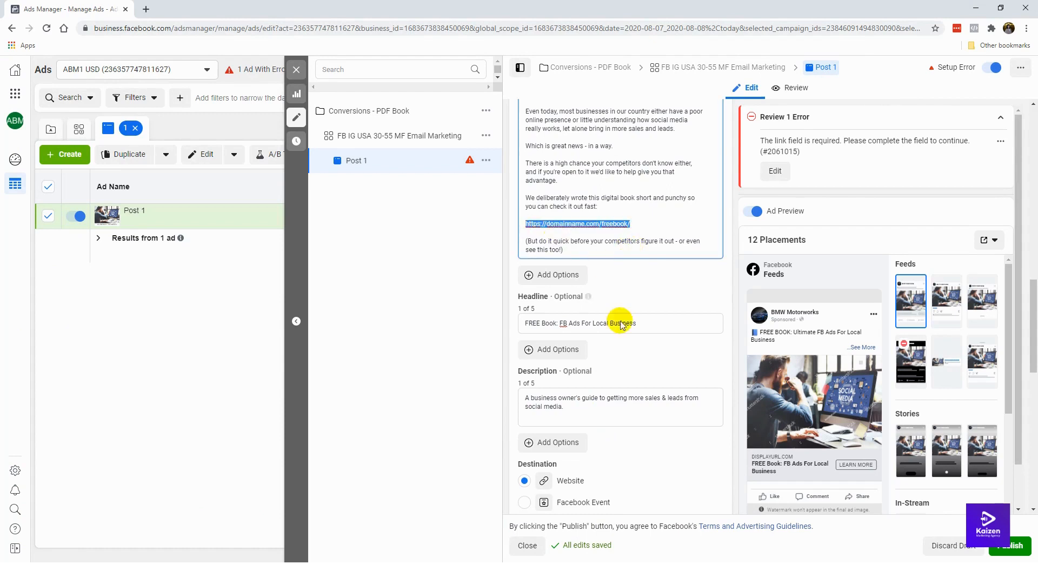
scroll(622, 397, "down", 3)
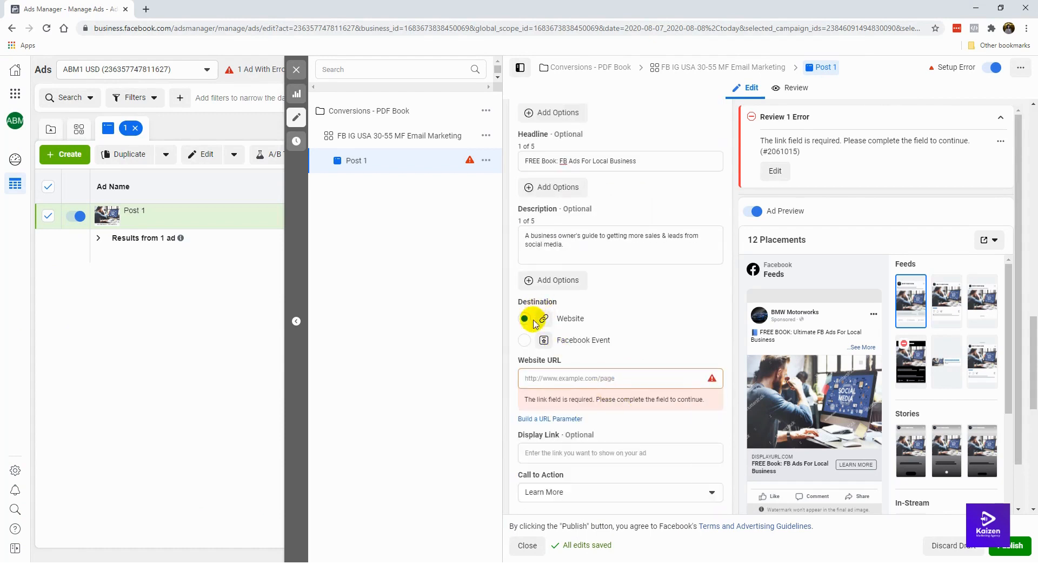
left_click(556, 374)
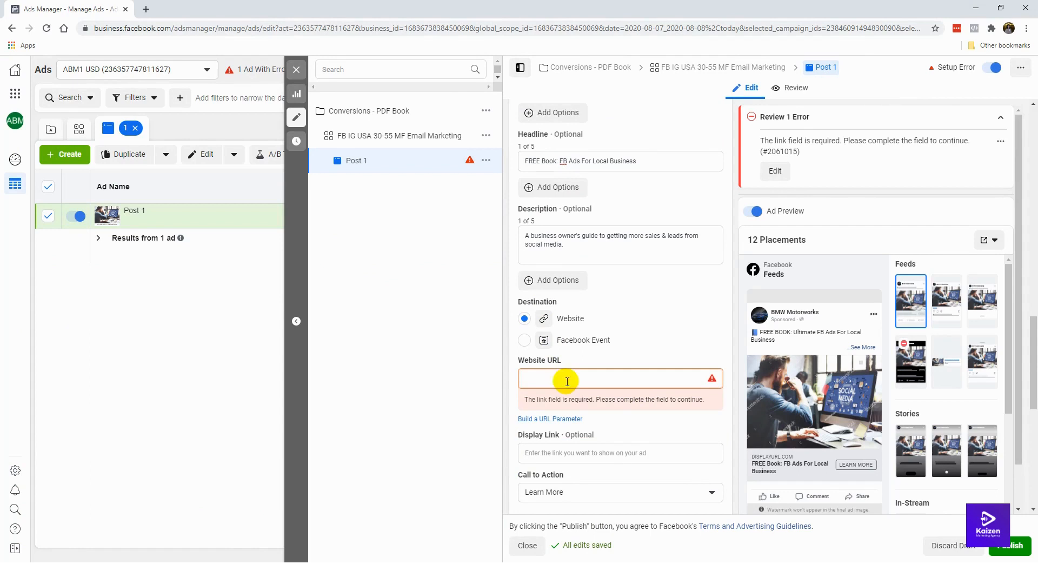
key("ctrl+v")
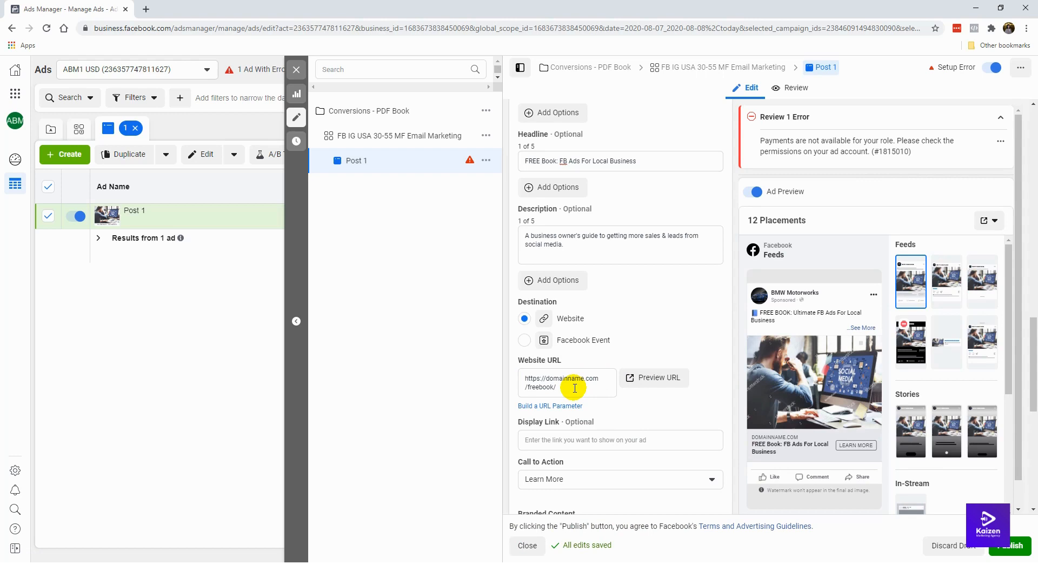
left_click(613, 442)
key("ctrl+v")
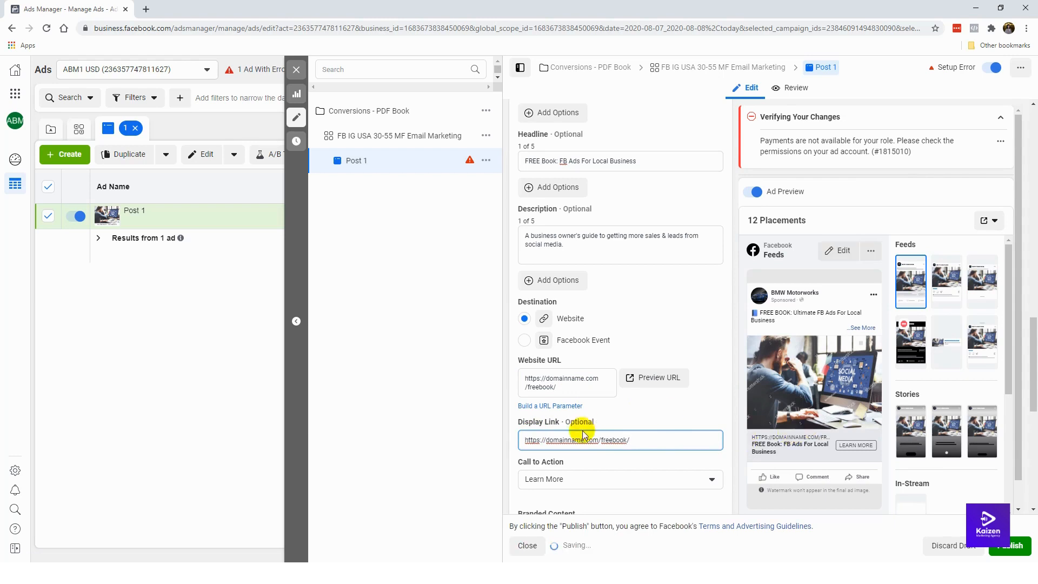
left_click(547, 439)
left_click_drag(539, 438, 511, 433)
left_click(526, 438)
key("BackSpace")
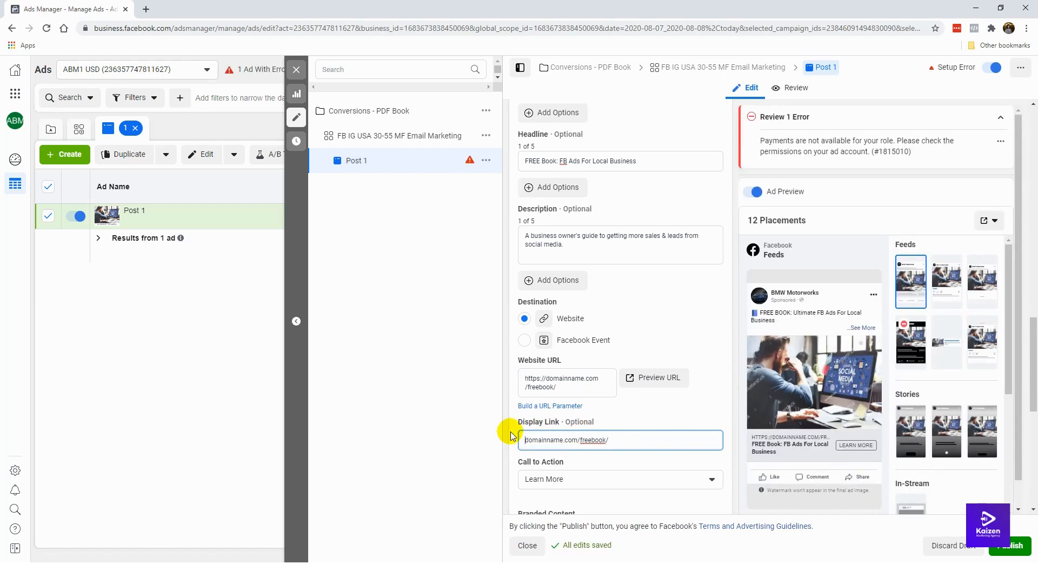
left_click(514, 437)
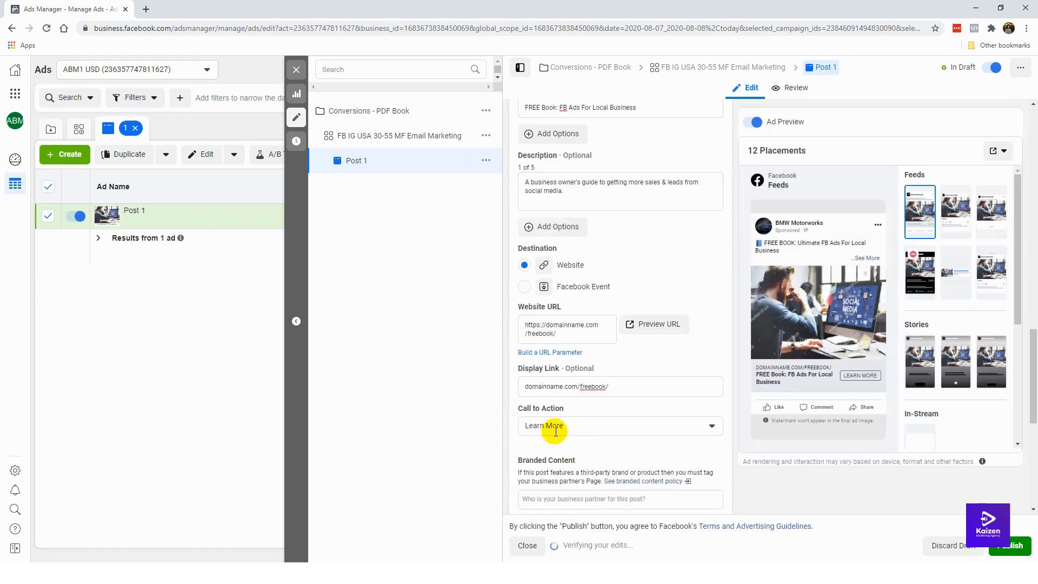
Look through the call-to-action choices for the ad and keep Learn More
scroll(546, 427, "down", 3)
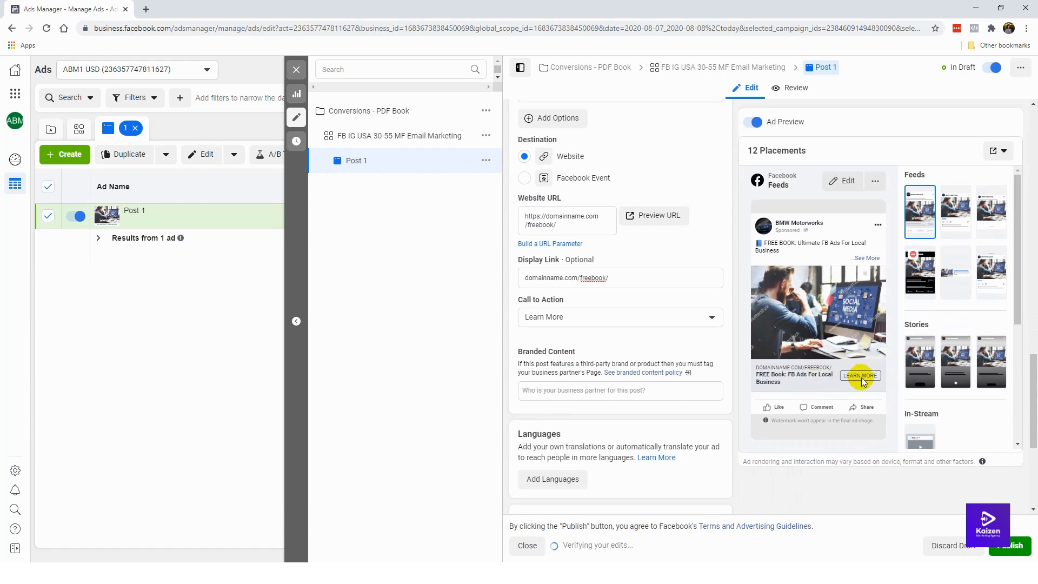
left_click(607, 316)
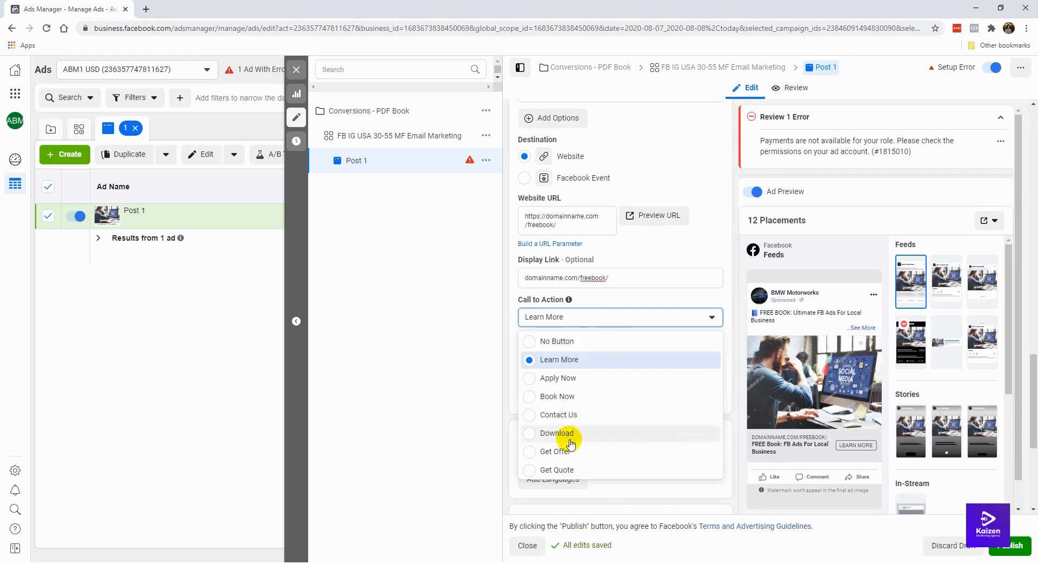
left_click(531, 319)
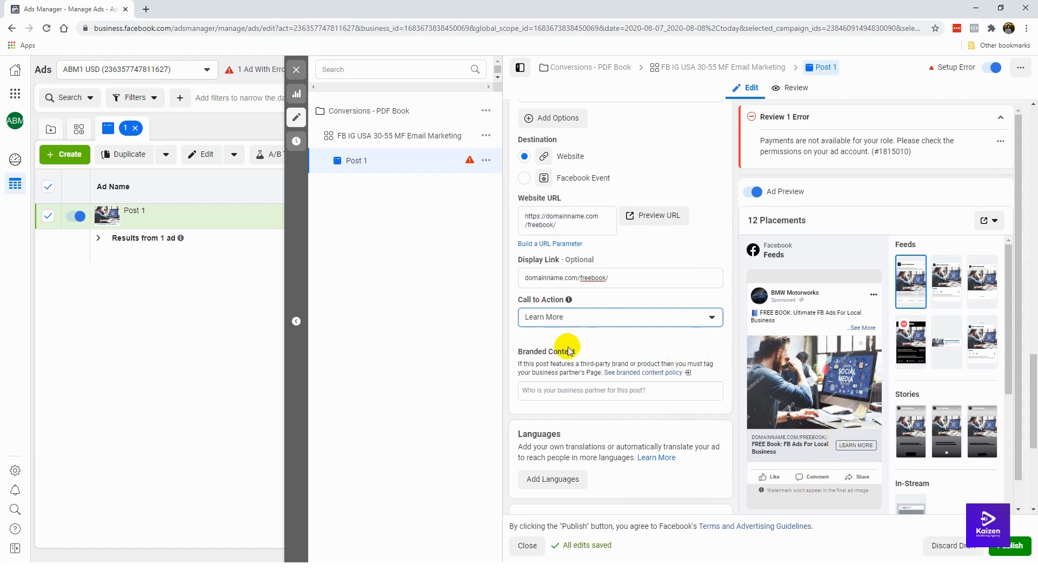
Check the ad's tracking settings and the details of its review error
scroll(622, 376, "down", 3)
scroll(627, 383, "down", 2)
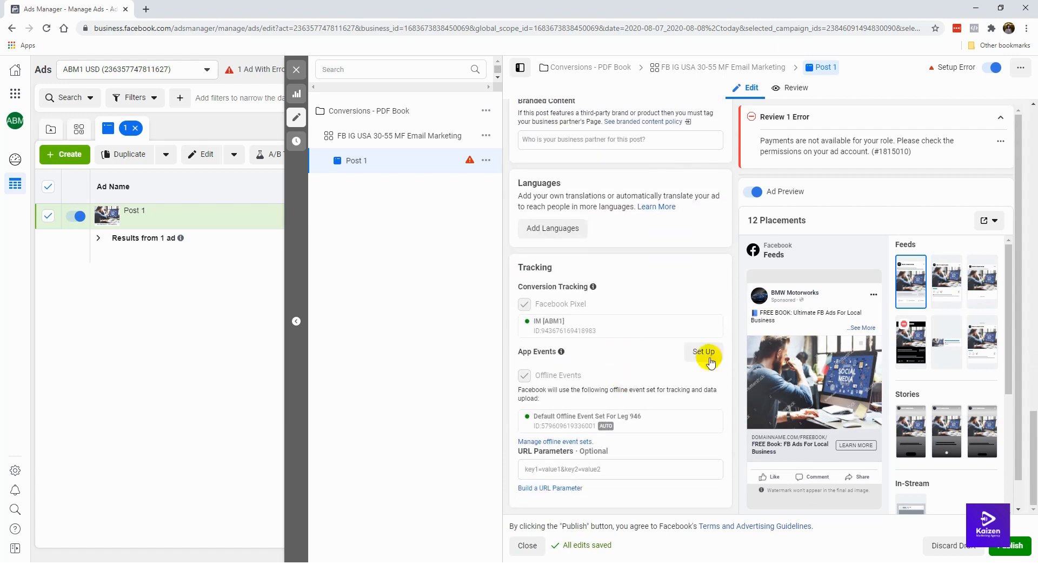
left_click(1000, 117)
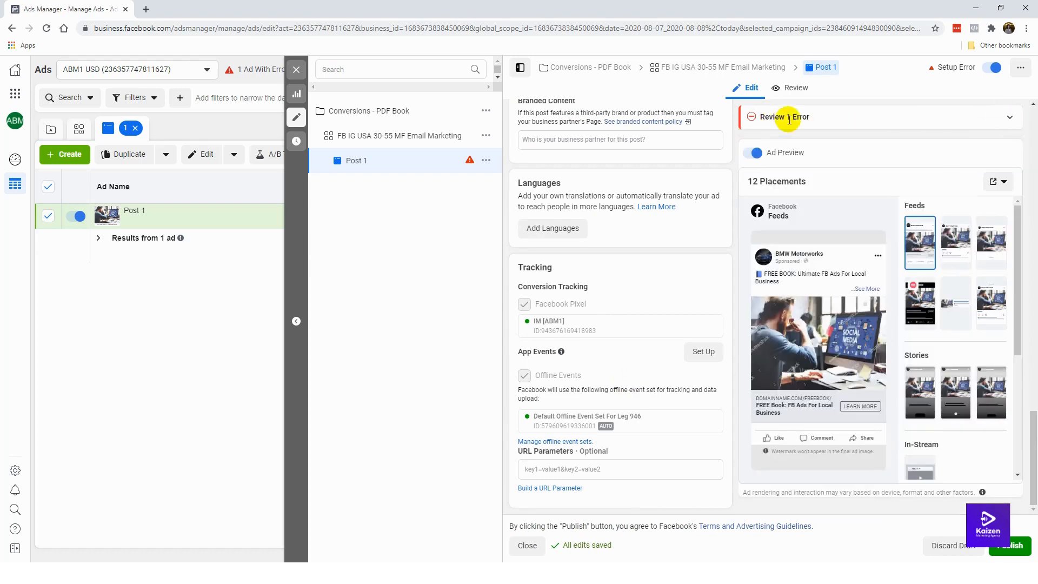
left_click(1005, 120)
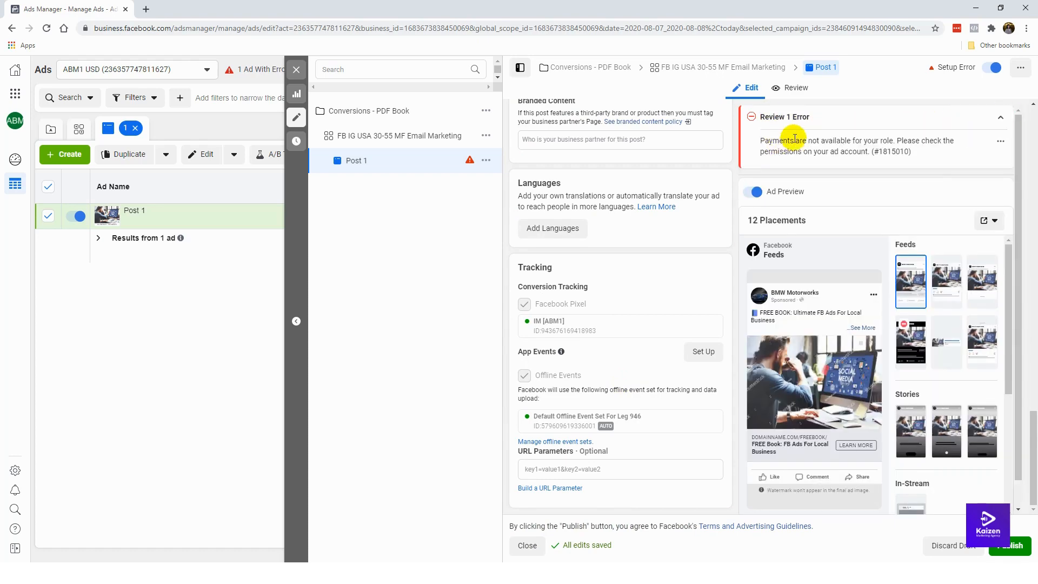
left_click(998, 117)
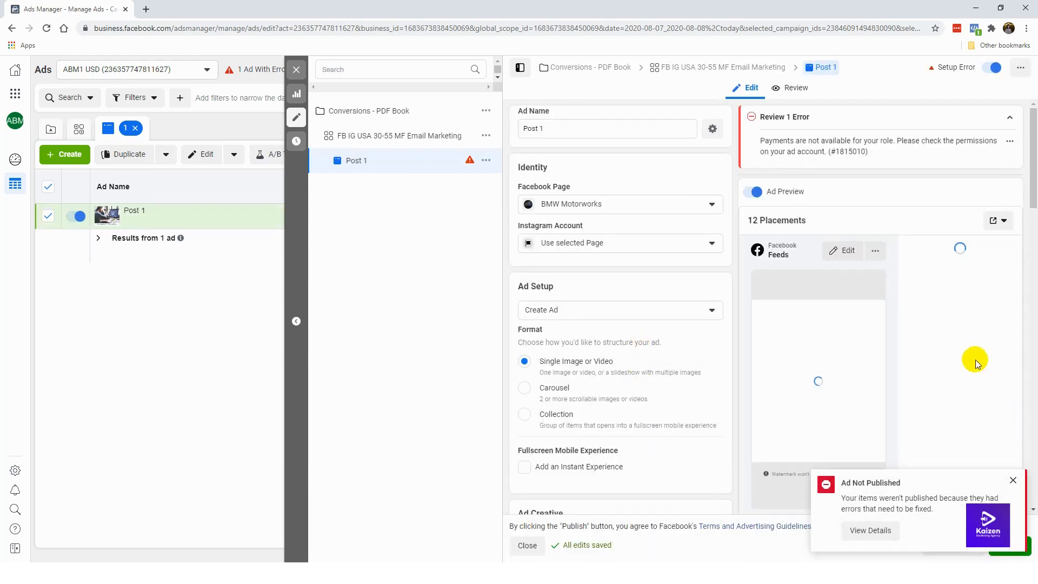
Dismiss the publishing notification and close Post 1's editor to return to the ads list
left_click(1012, 481)
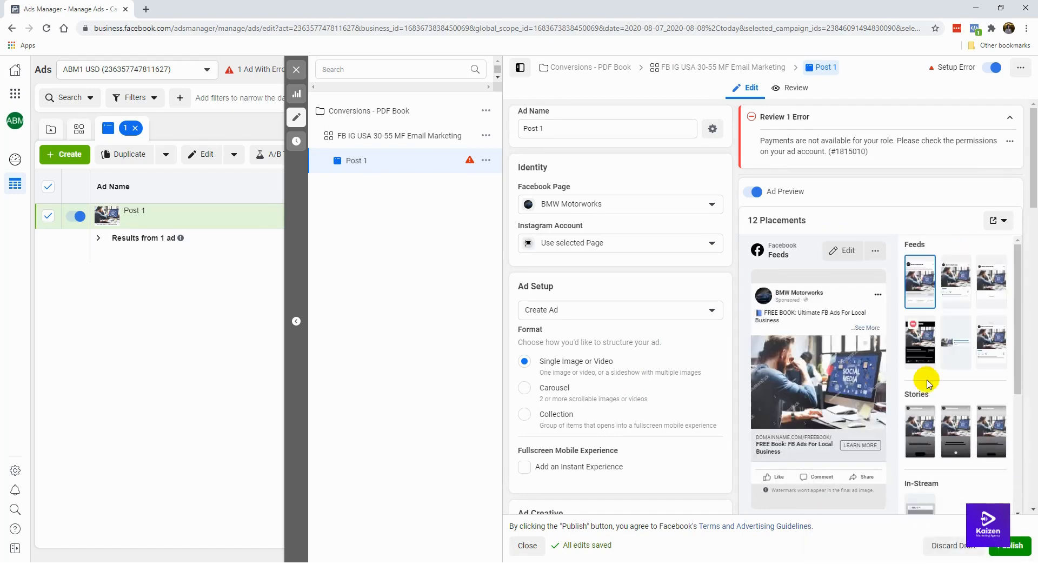
left_click(296, 70)
left_click(541, 297)
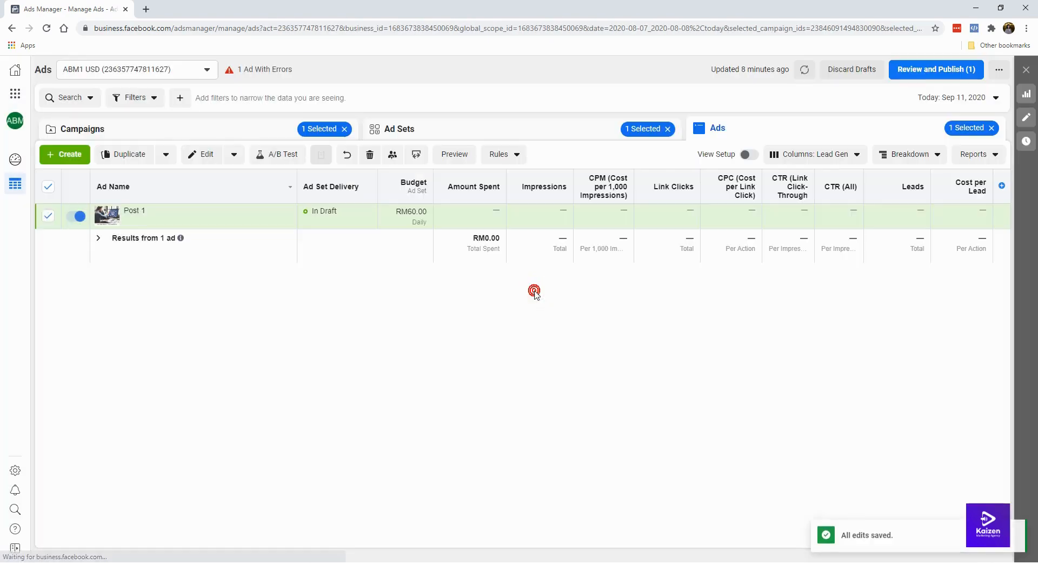